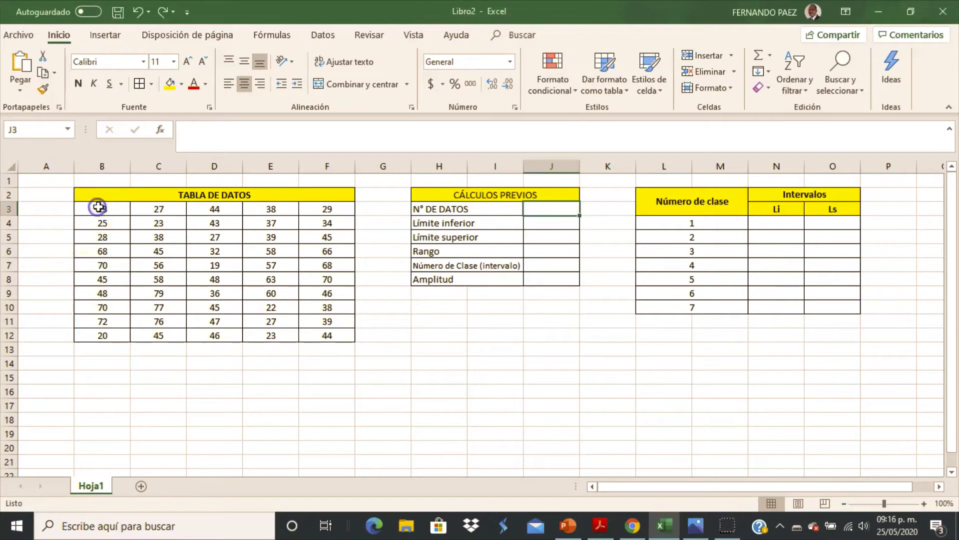
drag(100, 212, 325, 331)
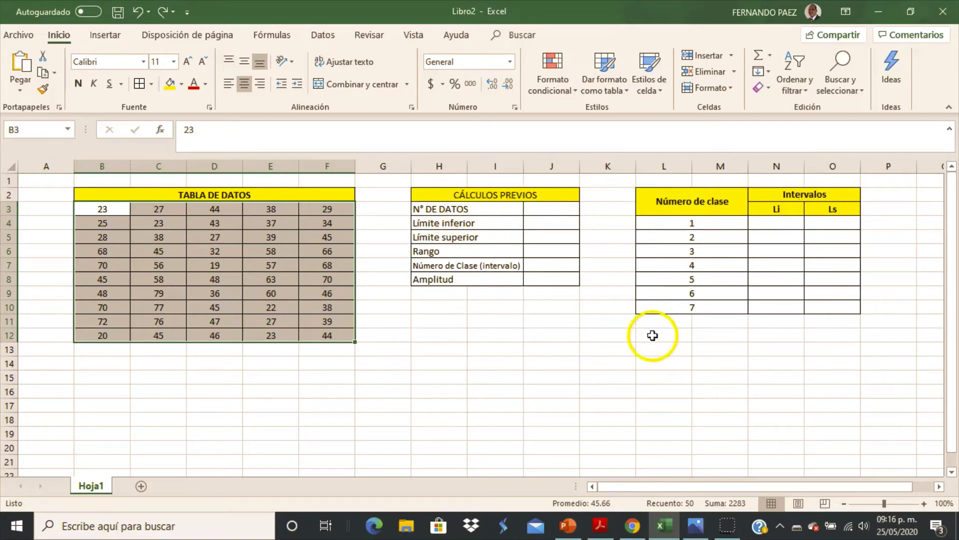
click(548, 209)
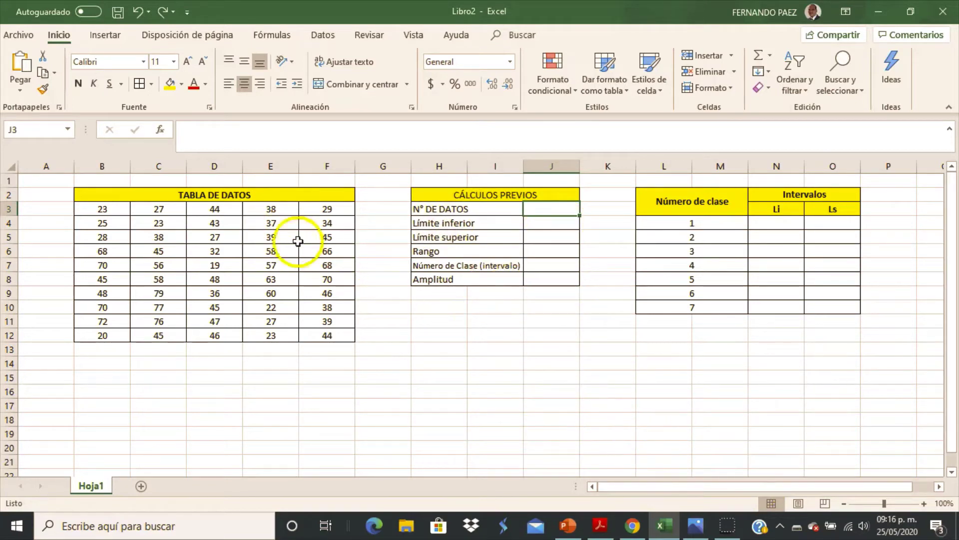
drag(122, 208, 325, 338)
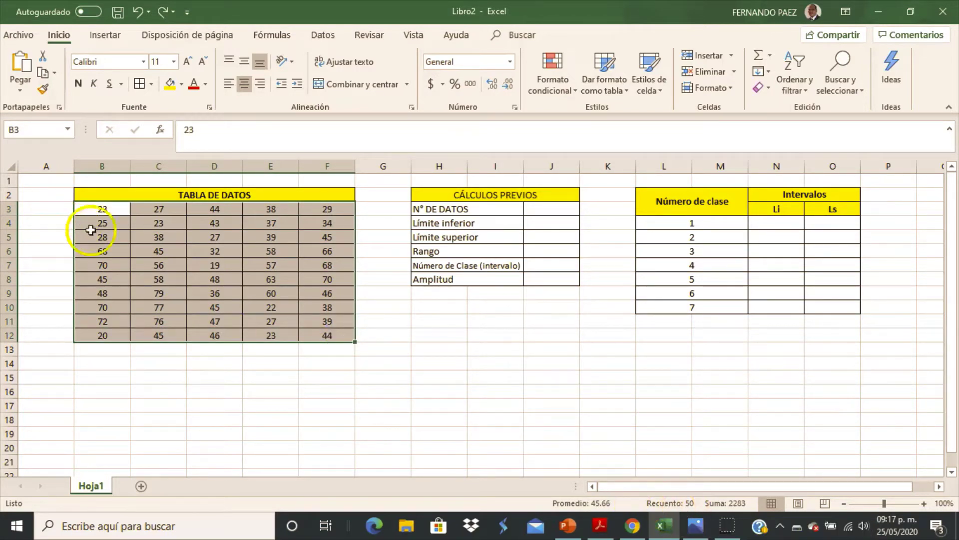
- Calculate the number of data values in J3 with =CONTAR(B3:F12), covering the whole data table
click(547, 207)
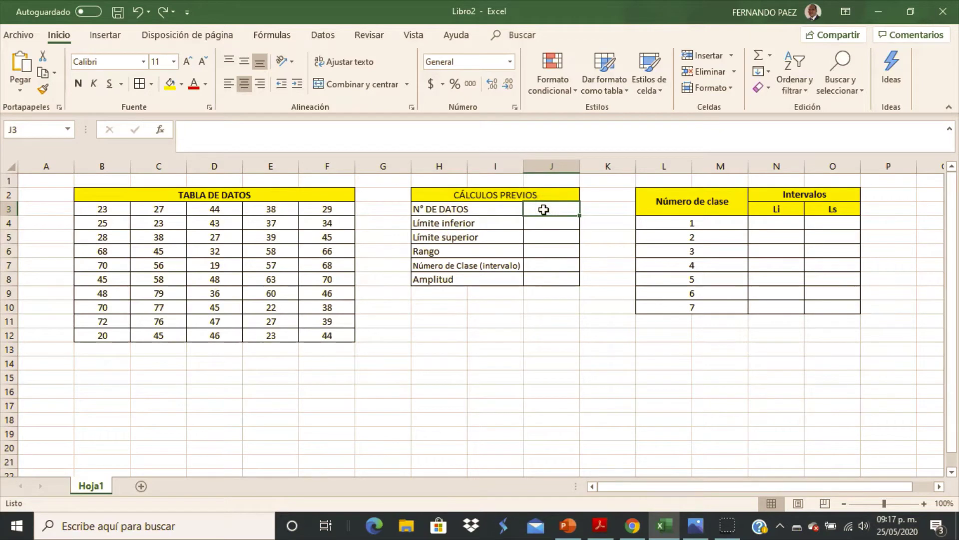
text(=)
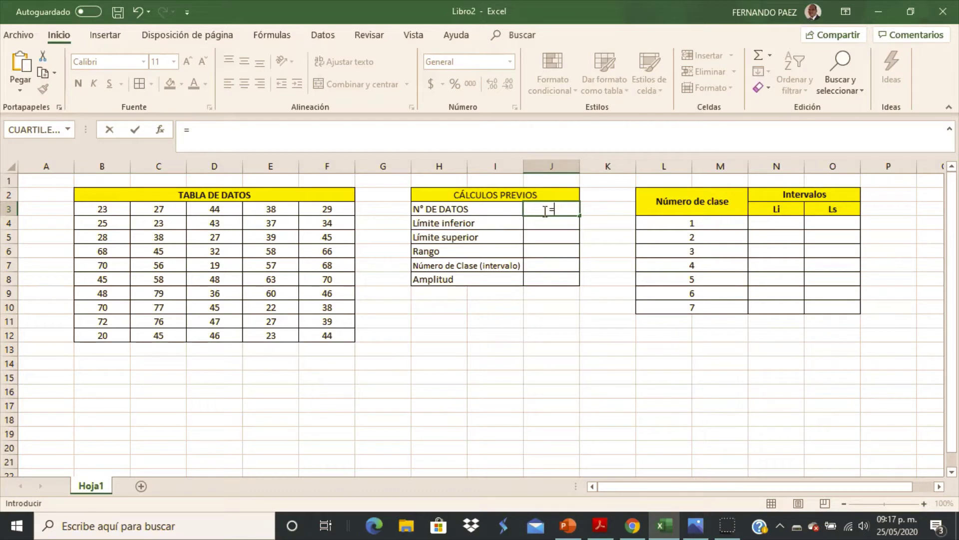
text(co)
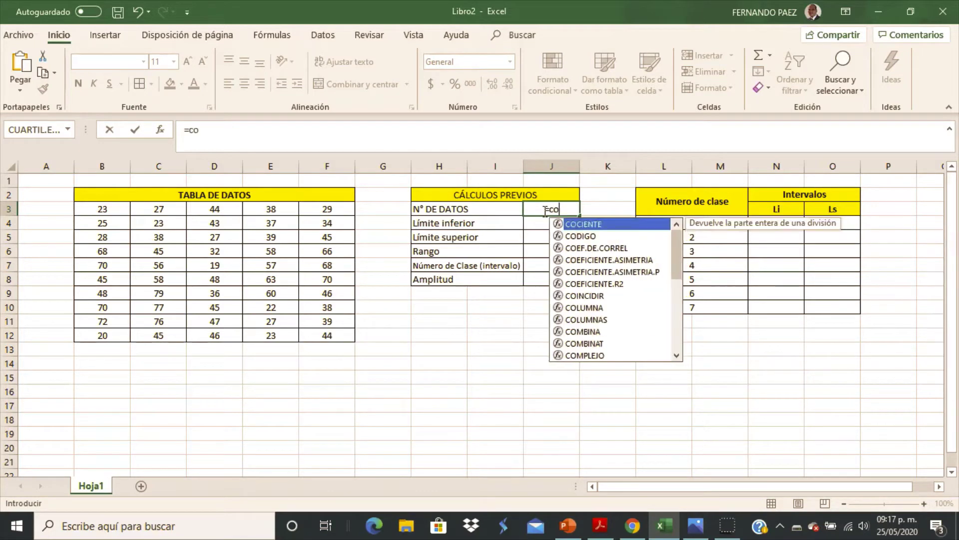
text(ntar)
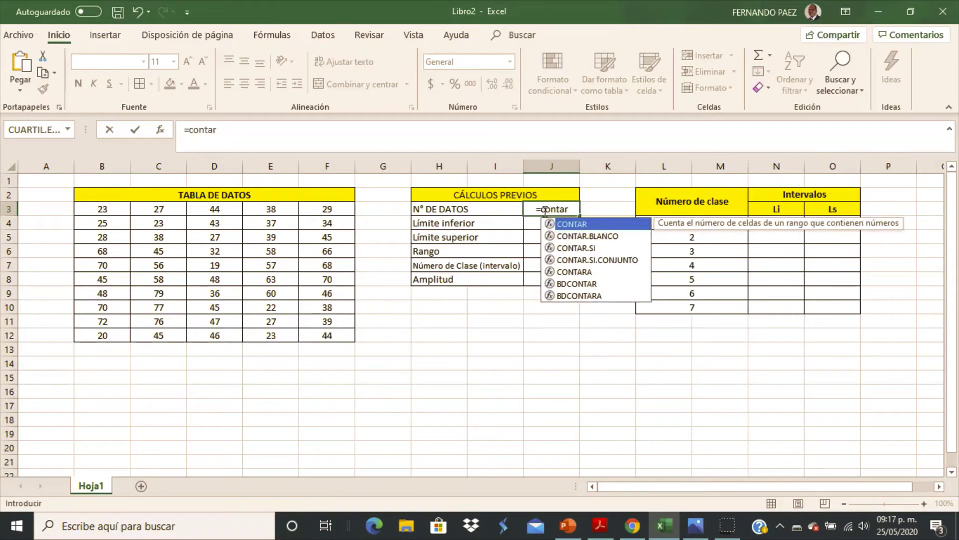
double_click(582, 224)
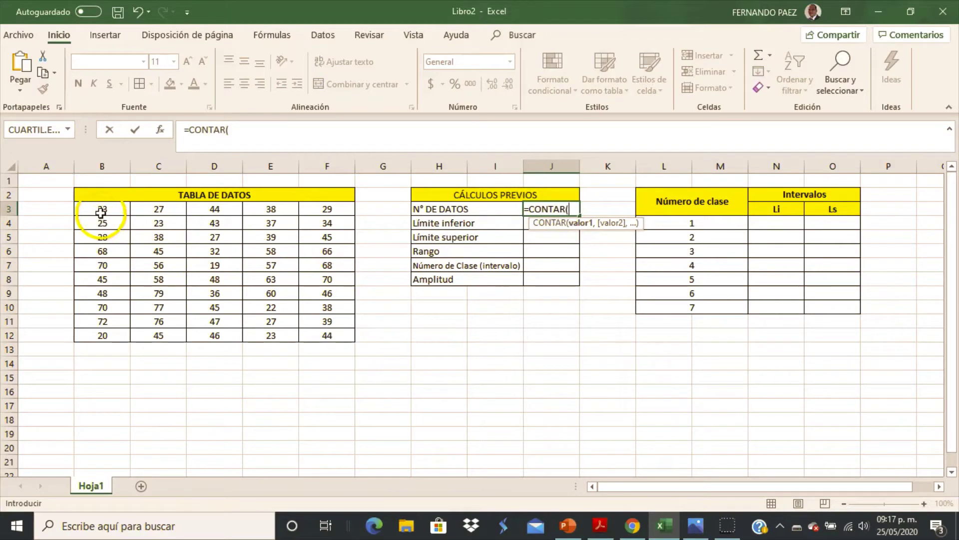
drag(101, 210, 327, 332)
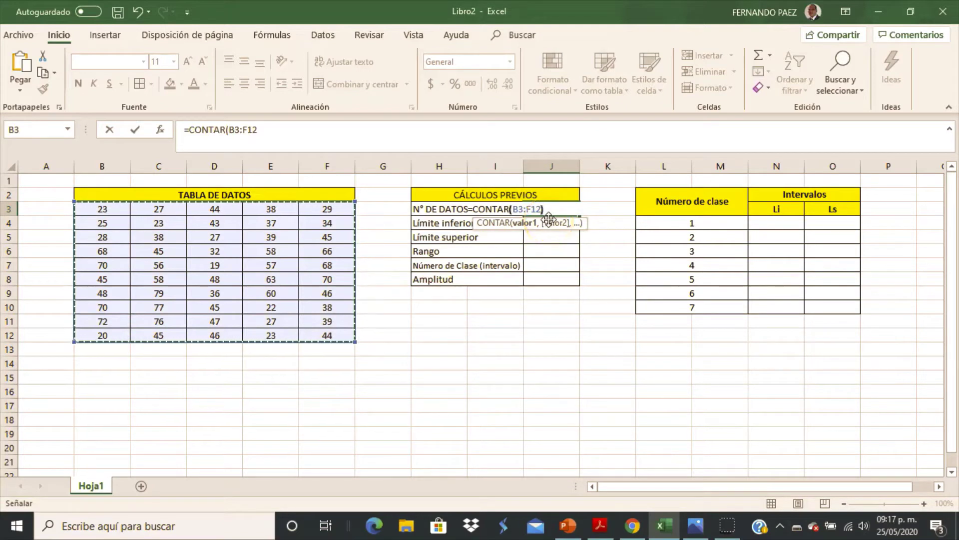
text())
key(Return)
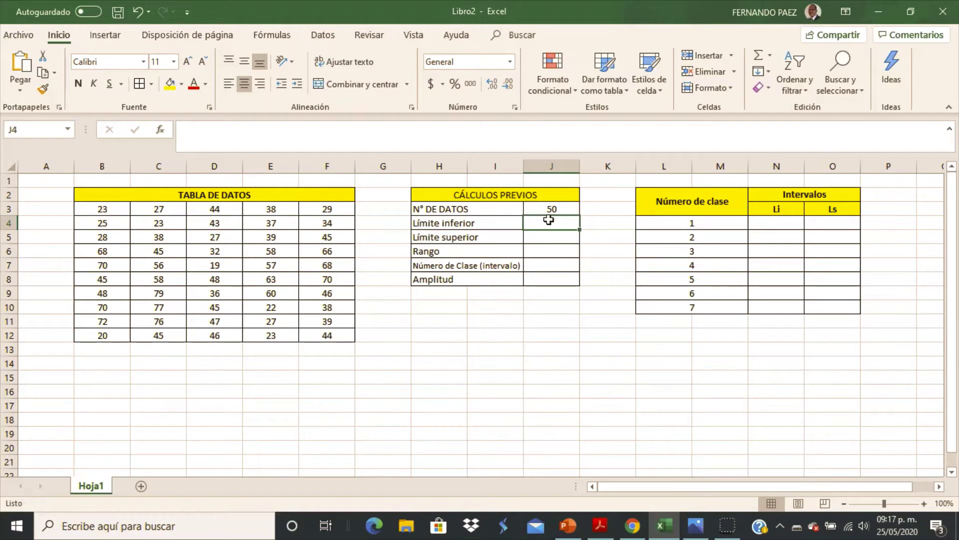
- Calculate the Límite inferior in J4 as the smallest value of the data table with =MIN(B3:F12)
text(=min)
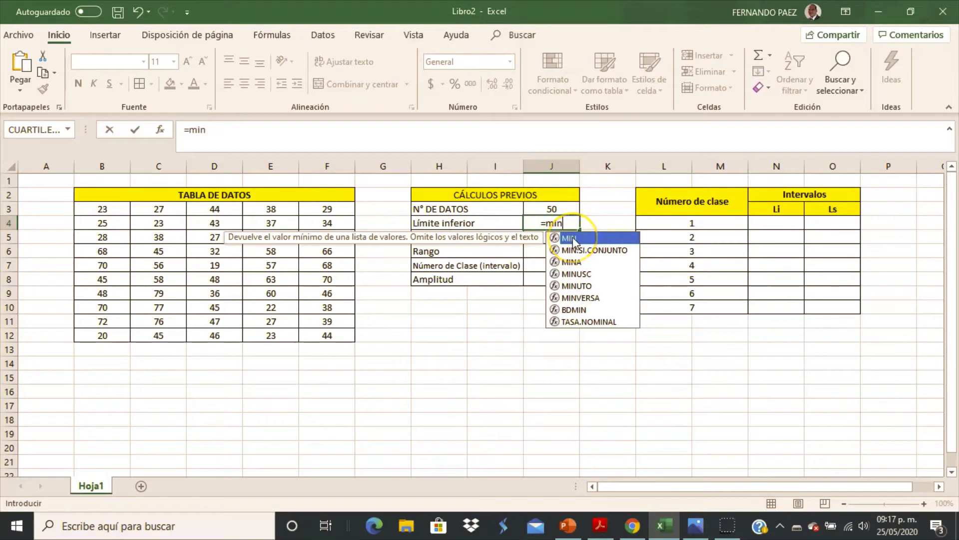
double_click(574, 242)
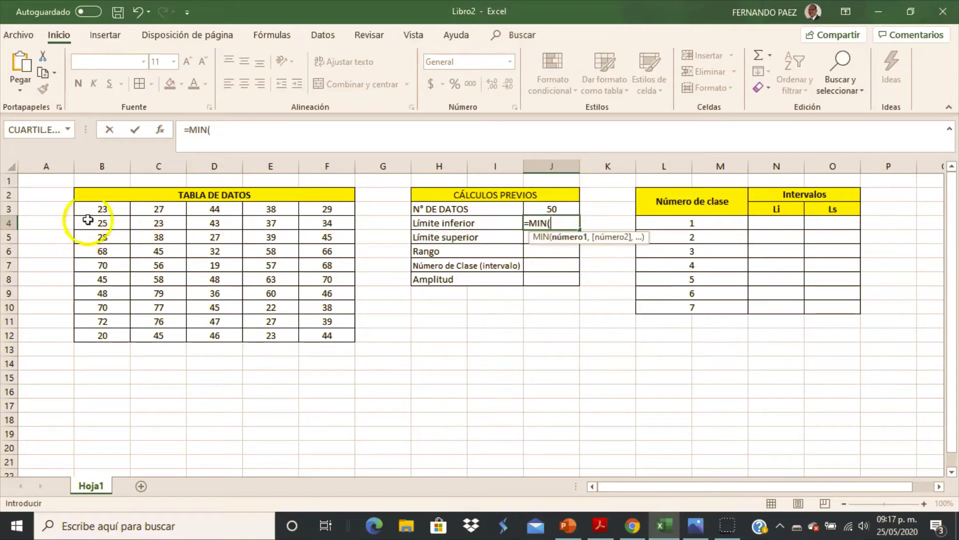
drag(103, 209, 329, 340)
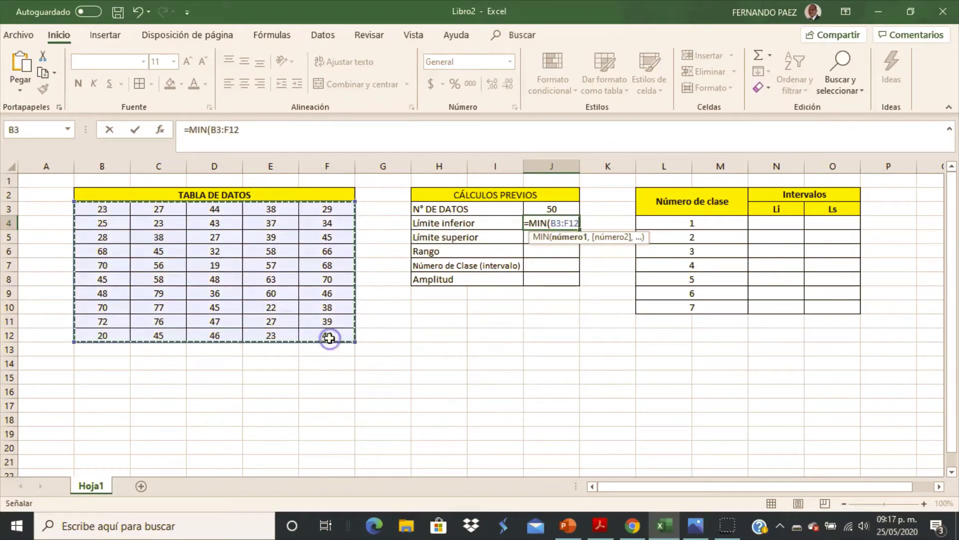
text())
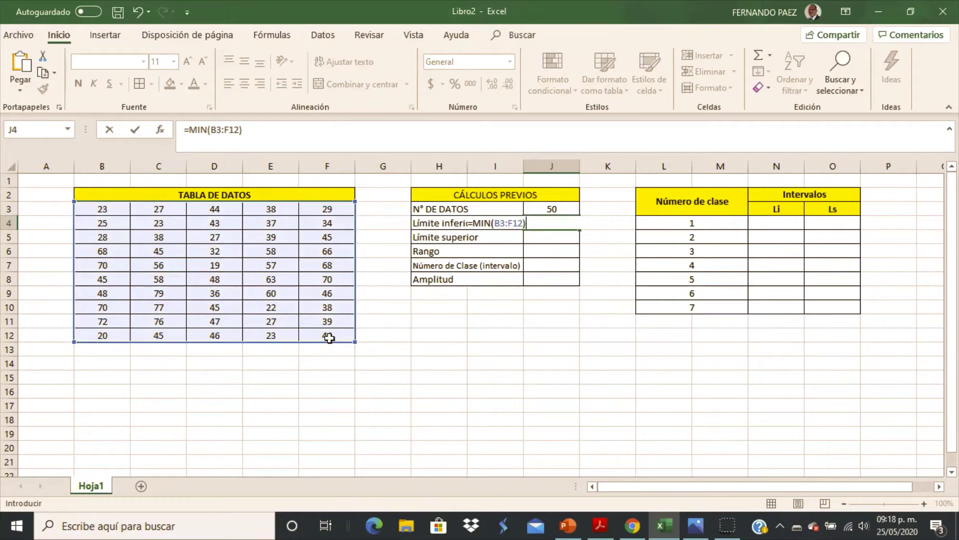
key(Return)
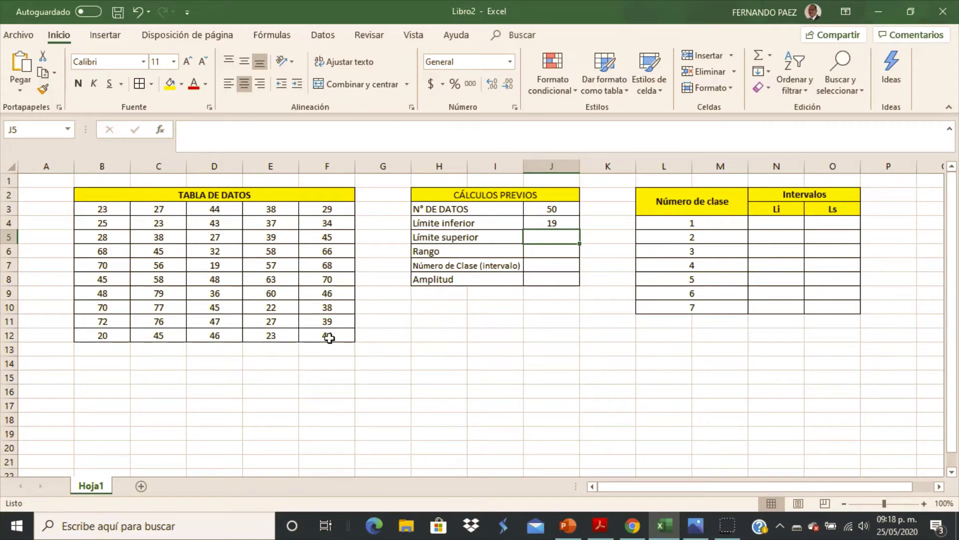
- Calculate the Límite superior in J5 as the largest value of the data table with =MAX(B3:F12)
text(=)
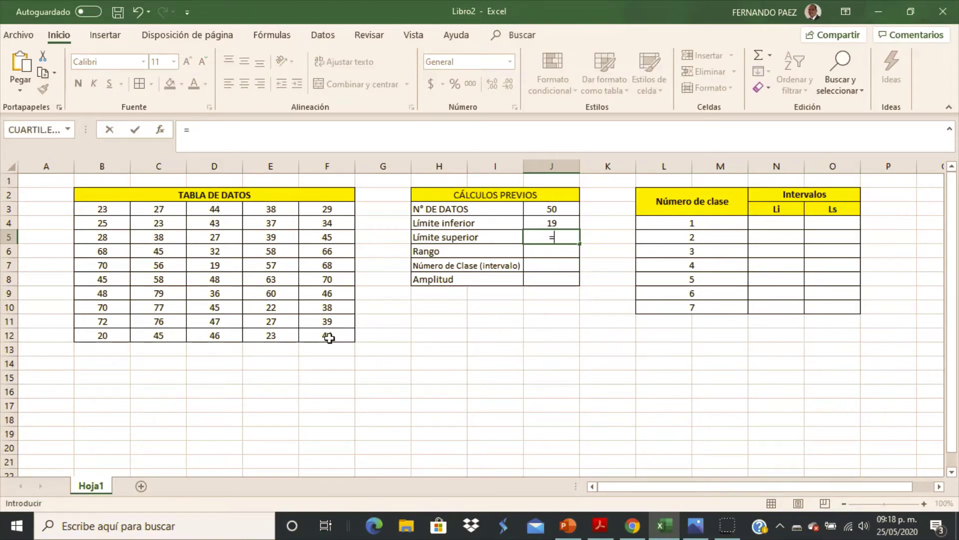
text(max)
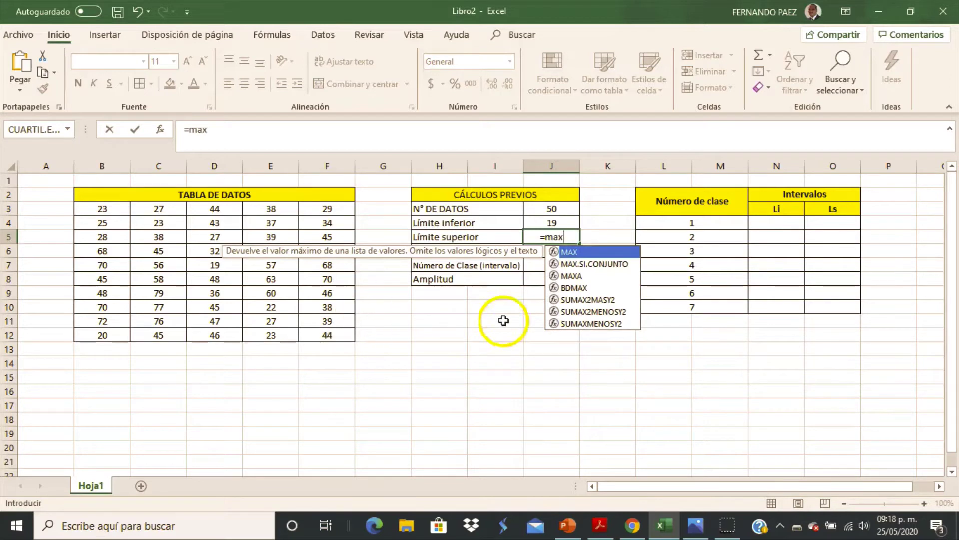
double_click(577, 254)
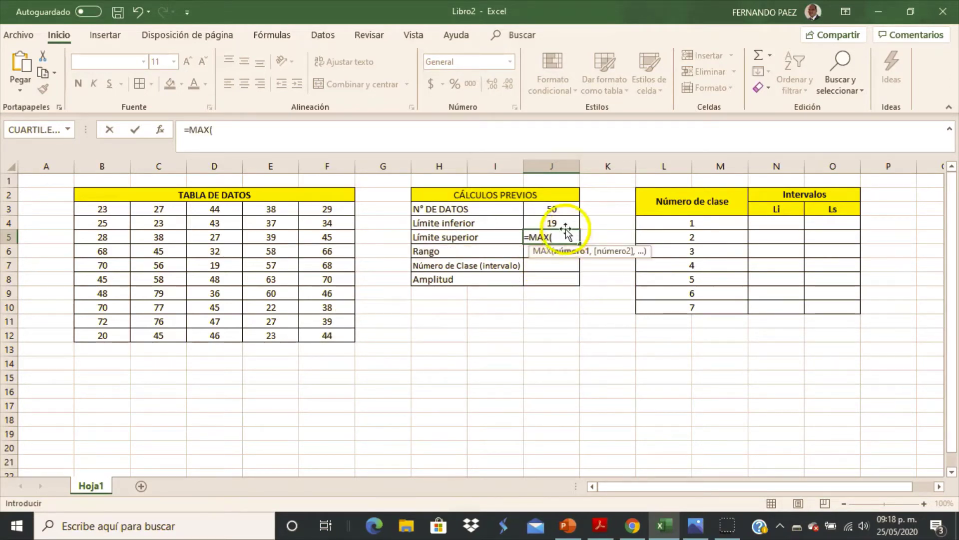
drag(102, 210, 320, 338)
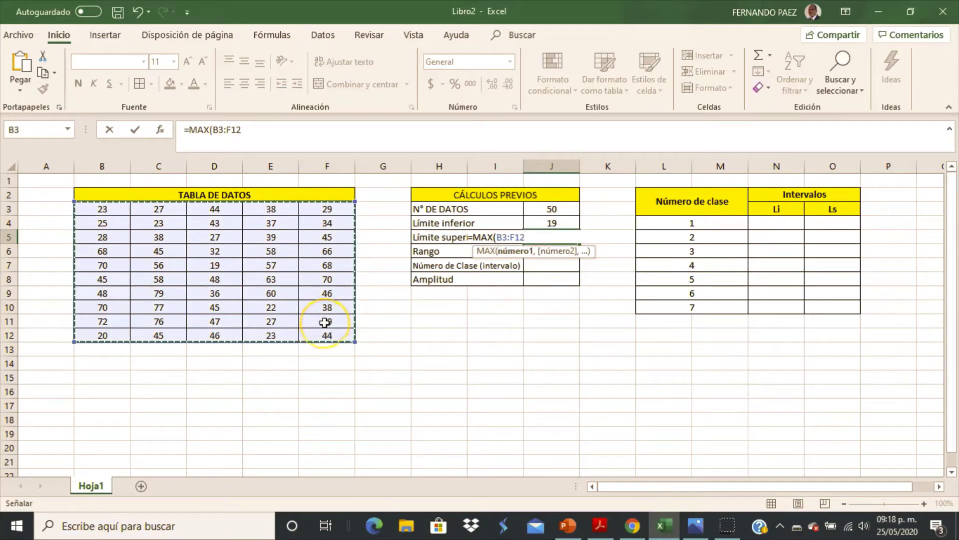
text())
key(Return)
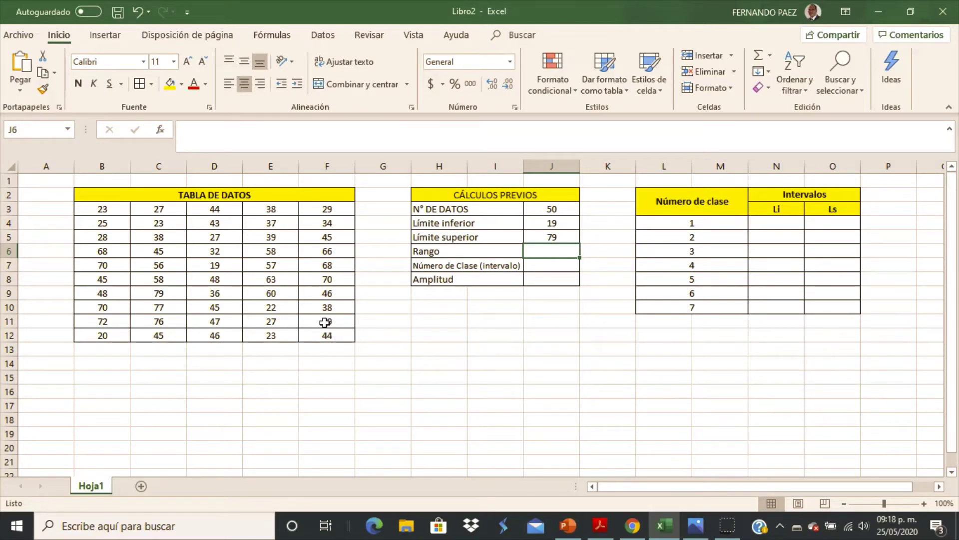
- Calculate the Rango in J6 as the upper limit minus the lower limit with =J5-J4
text(=)
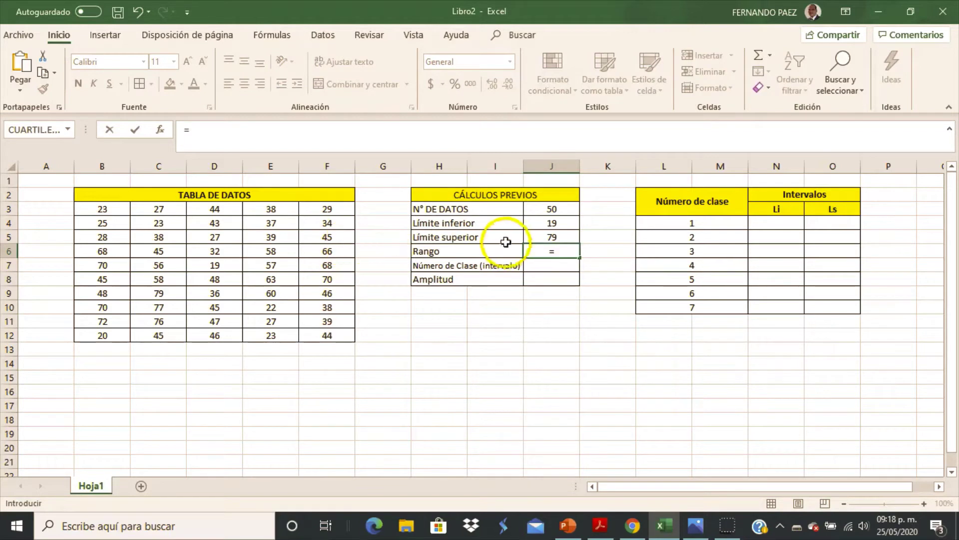
click(538, 237)
text(-)
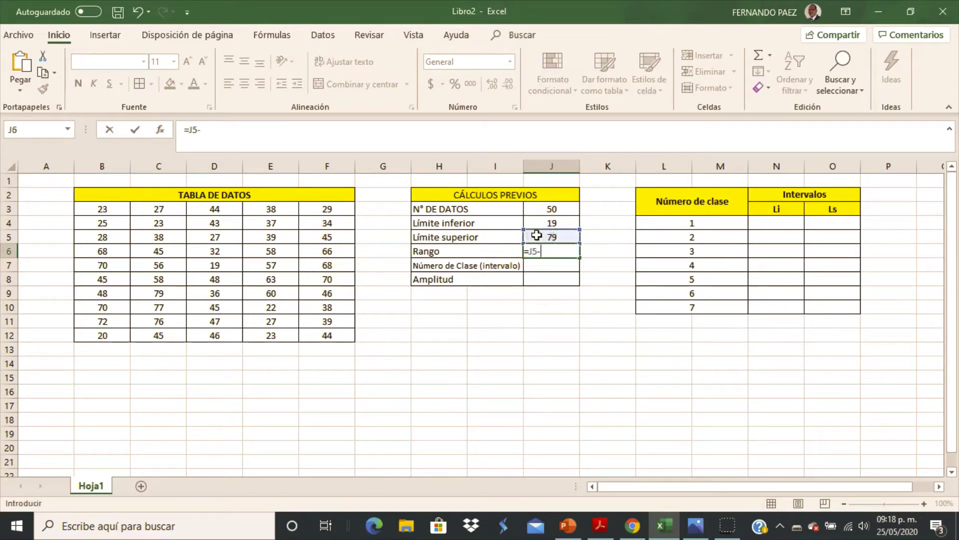
click(556, 223)
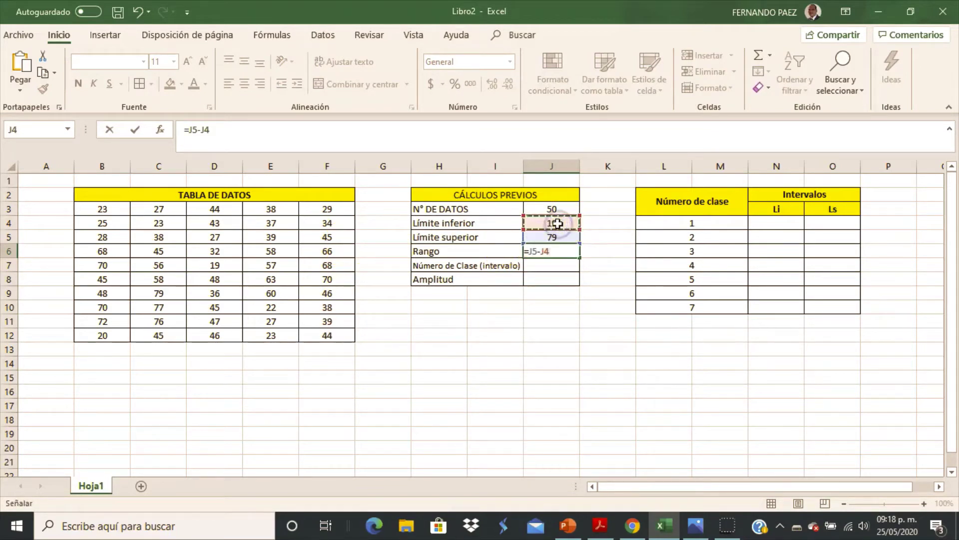
key(Return)
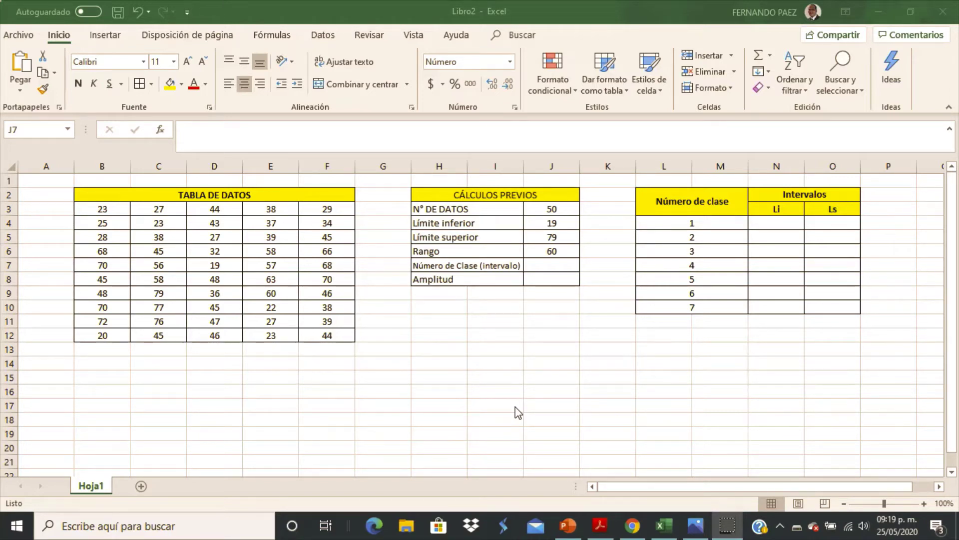
- Calculate the Número de Clase (intervalo) in J7 from the data count with =1+3.322*LOG(J3)
click(553, 270)
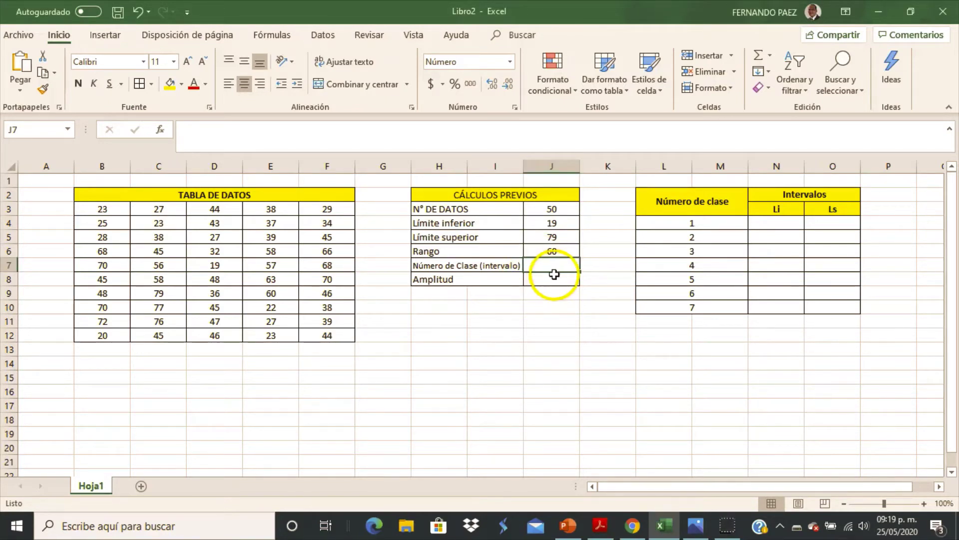
text(=)
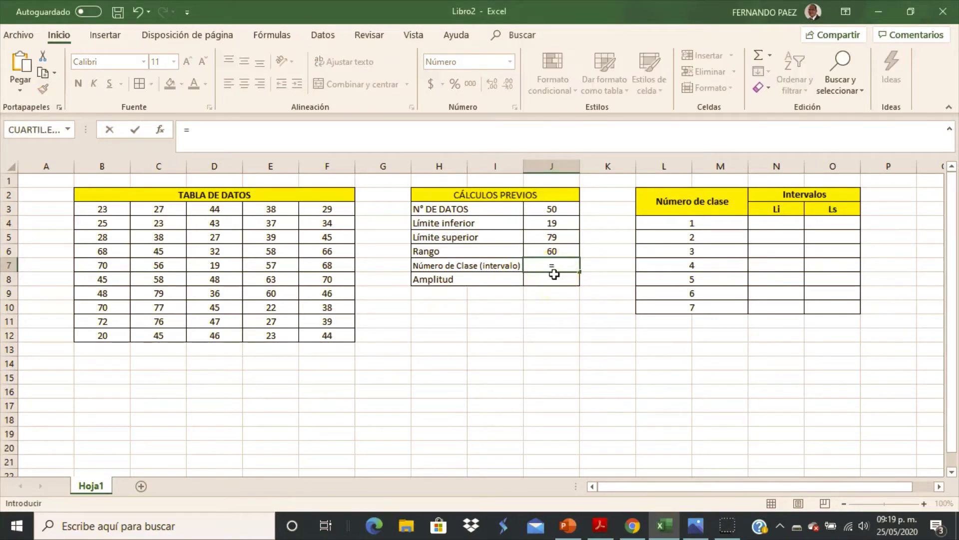
text(1+3.322)
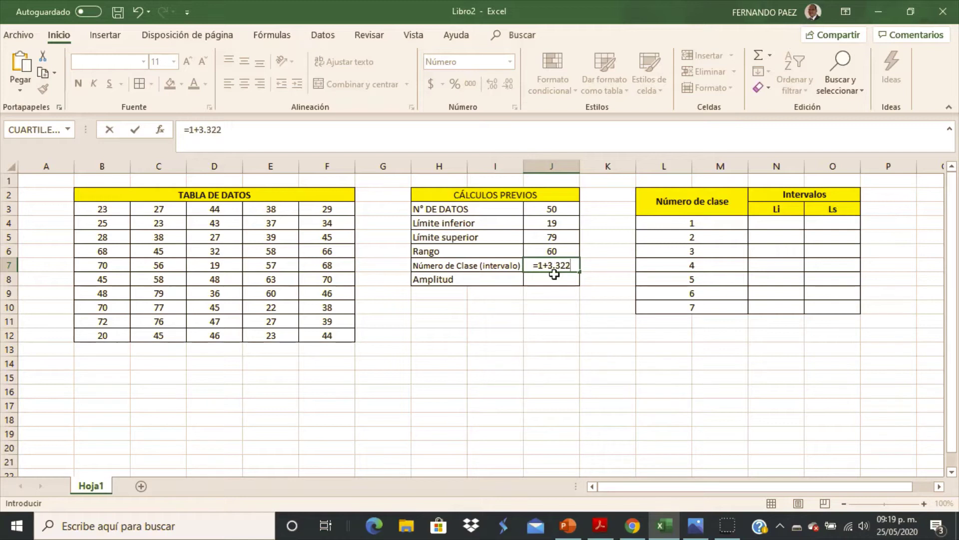
text(*lo)
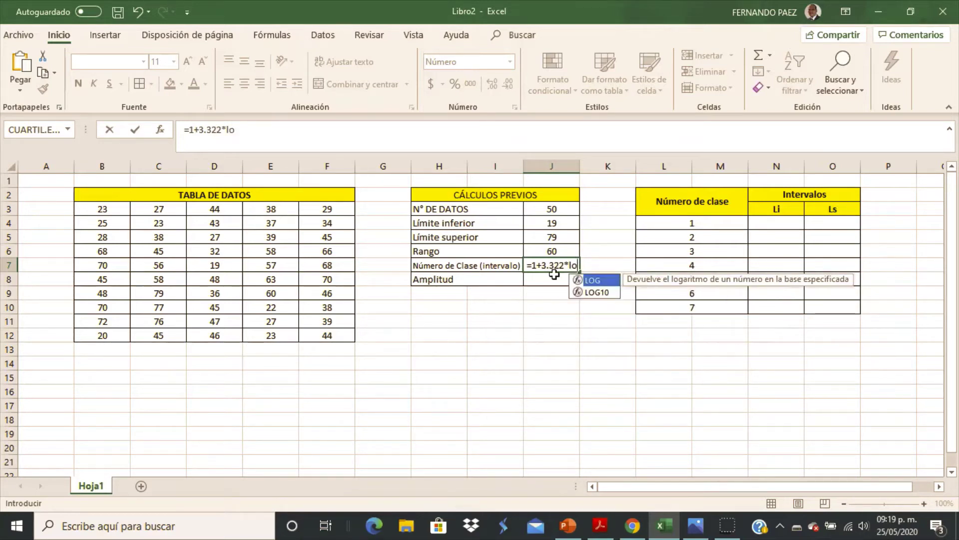
double_click(597, 280)
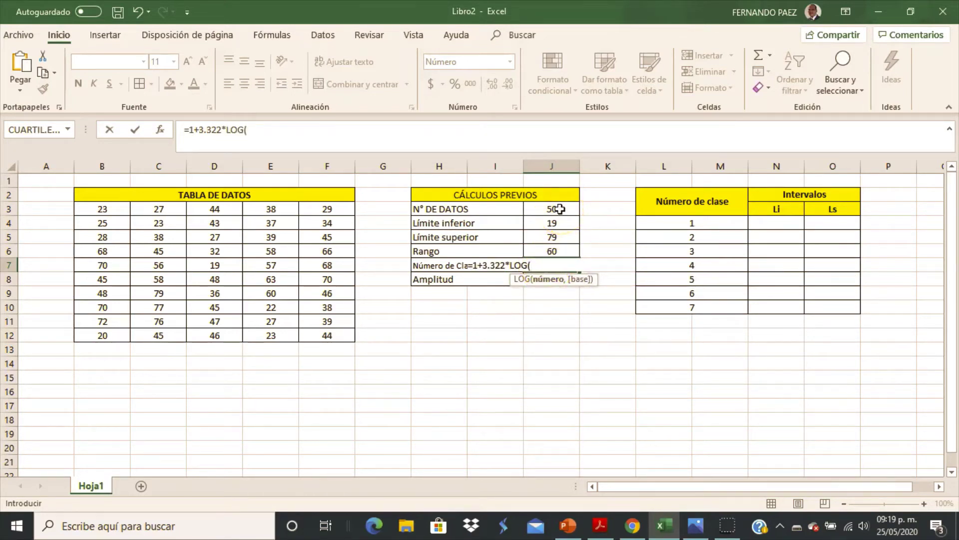
click(559, 209)
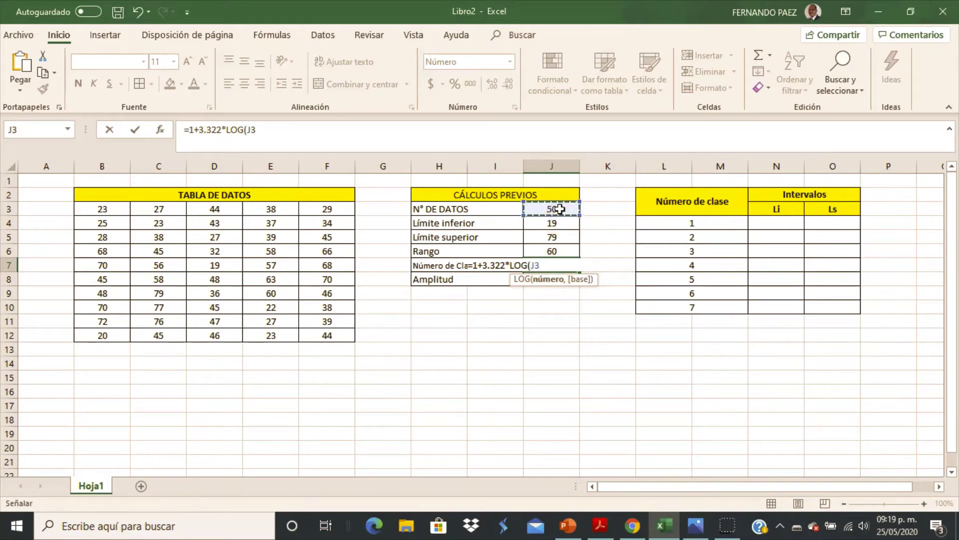
text())
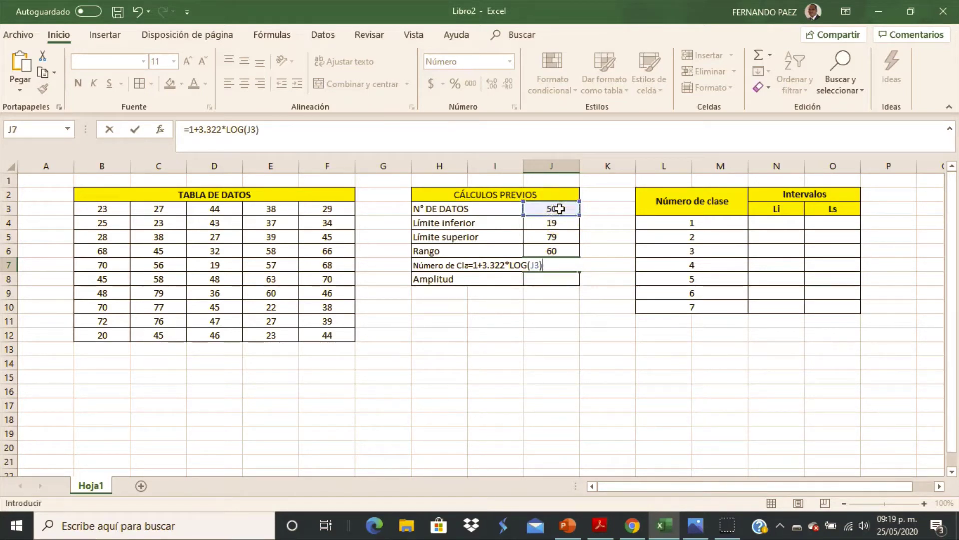
key(Return)
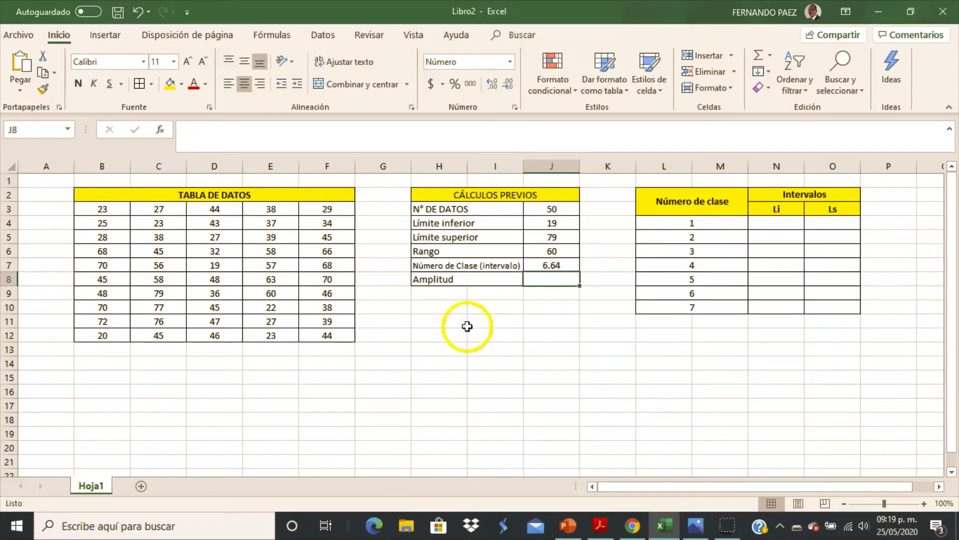
- Round the Número de Clase in J7 up to a whole number with =REDONDEAR.MAS(1+3.322*LOG(J3),0)
click(566, 266)
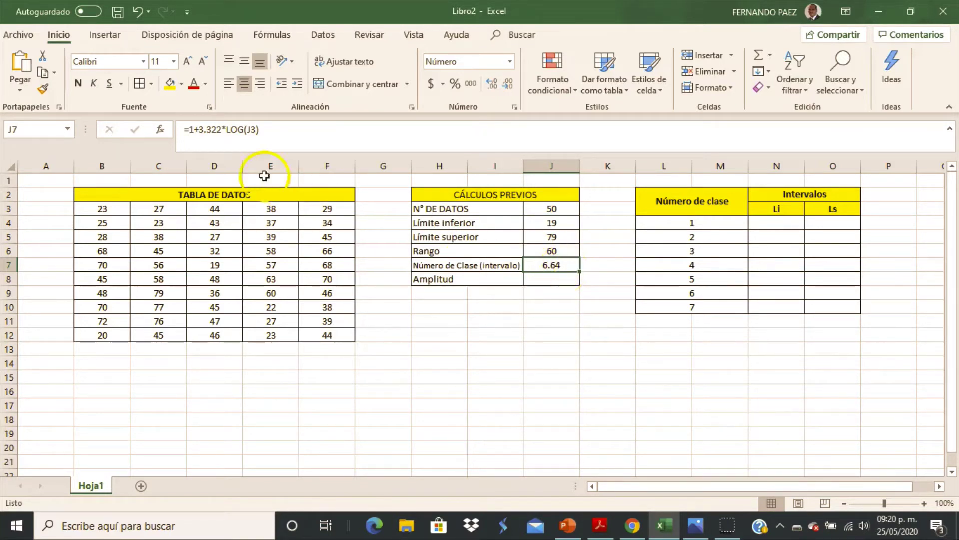
click(192, 129)
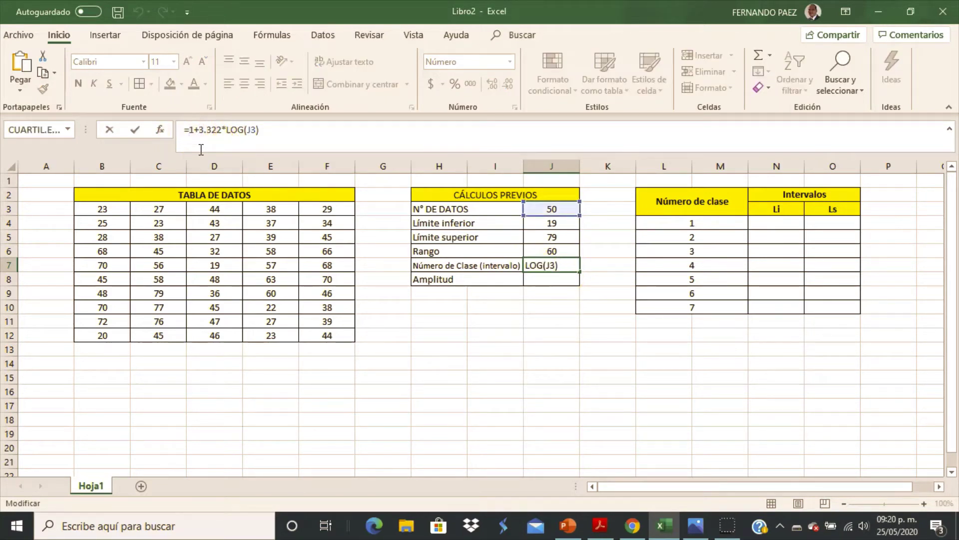
text(redonde)
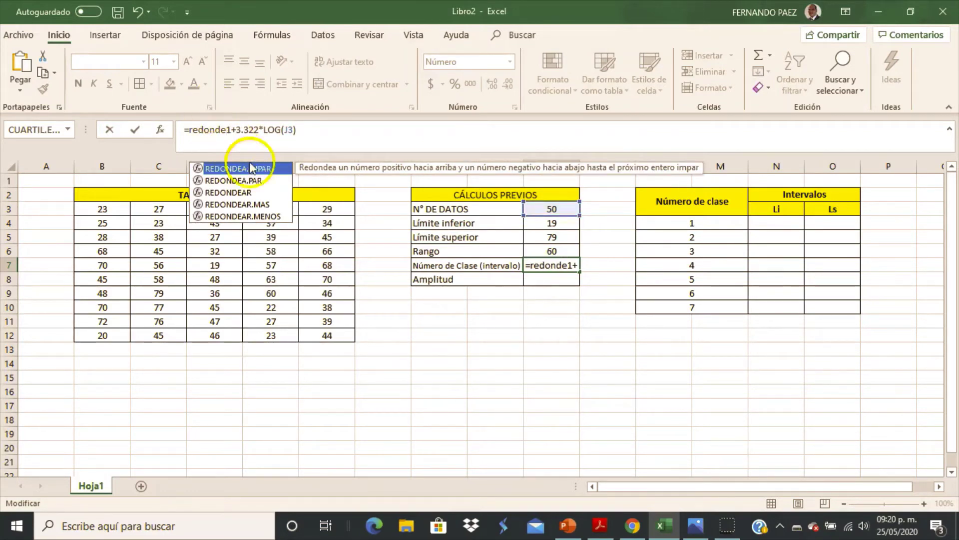
double_click(252, 205)
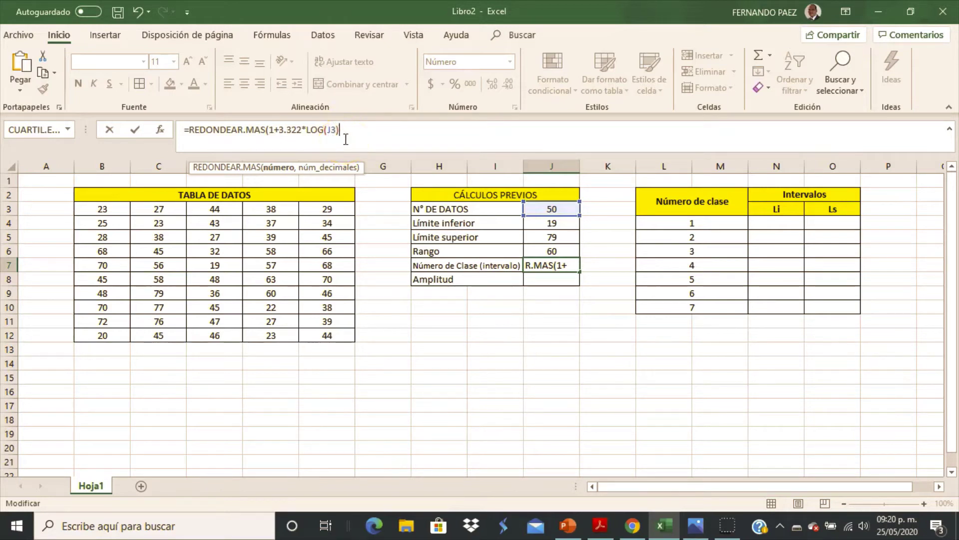
text(,0)
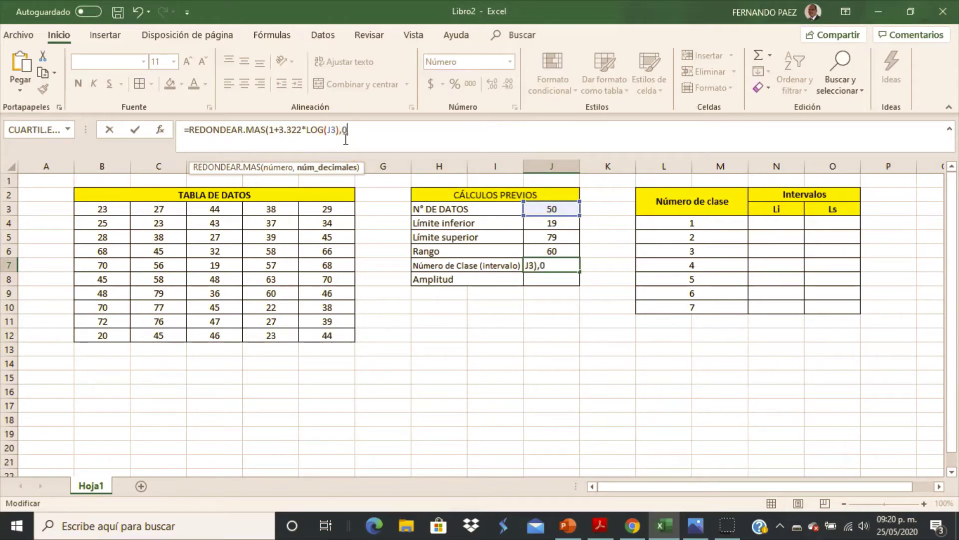
text())
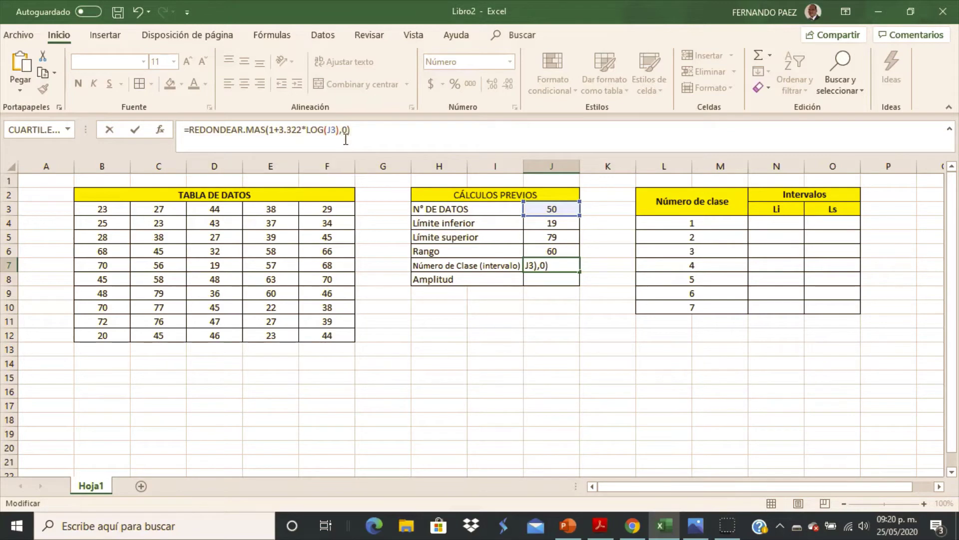
key(Return)
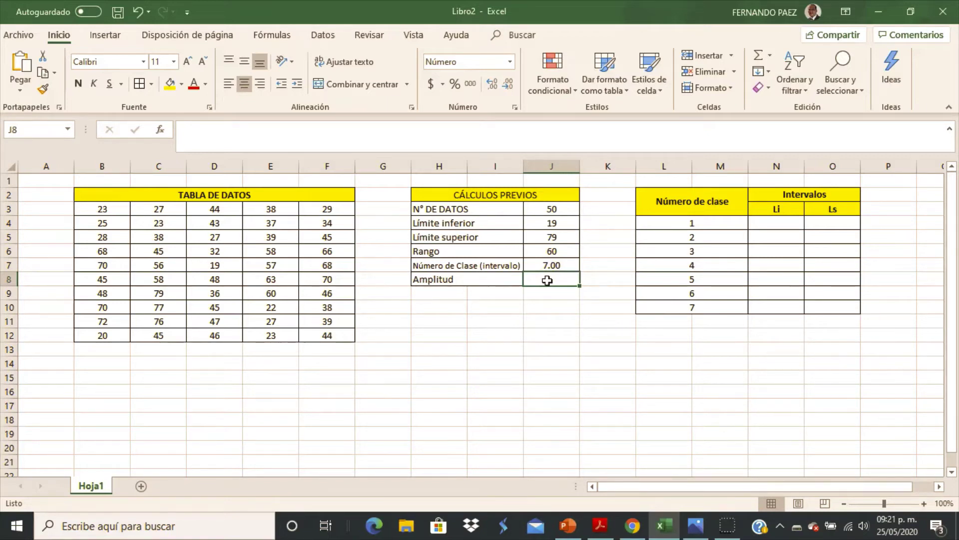
- Calculate the Amplitud in J8 as the range divided by the number of classes with =J6/J7
text(=)
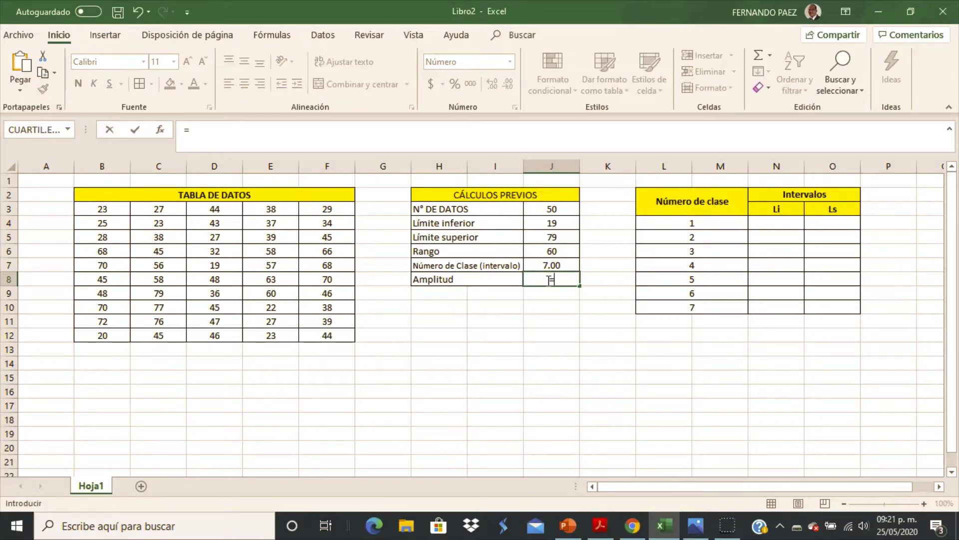
click(562, 251)
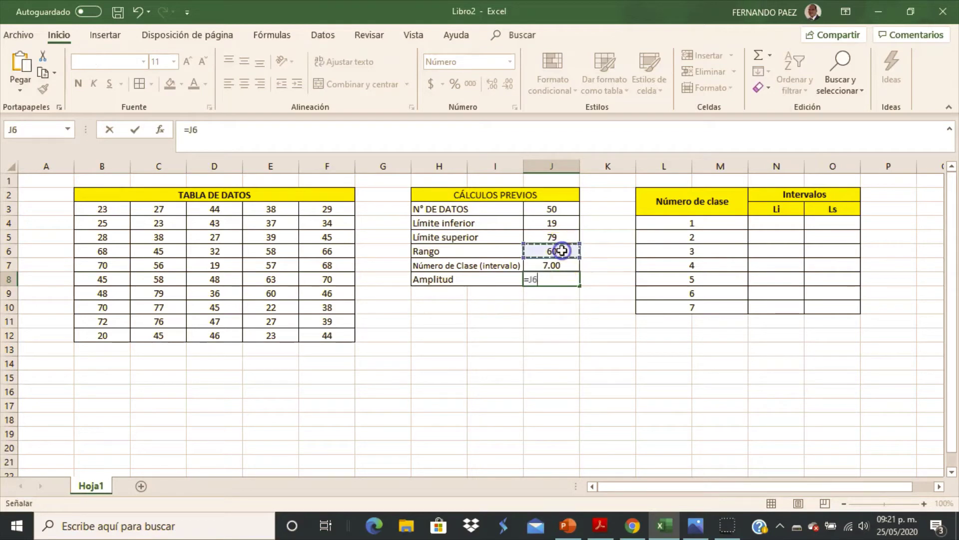
text(/)
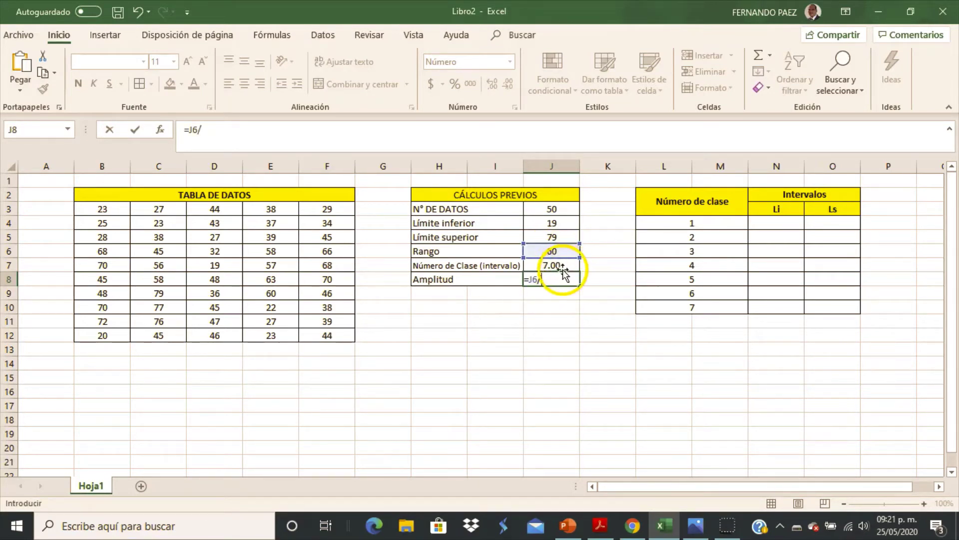
click(563, 267)
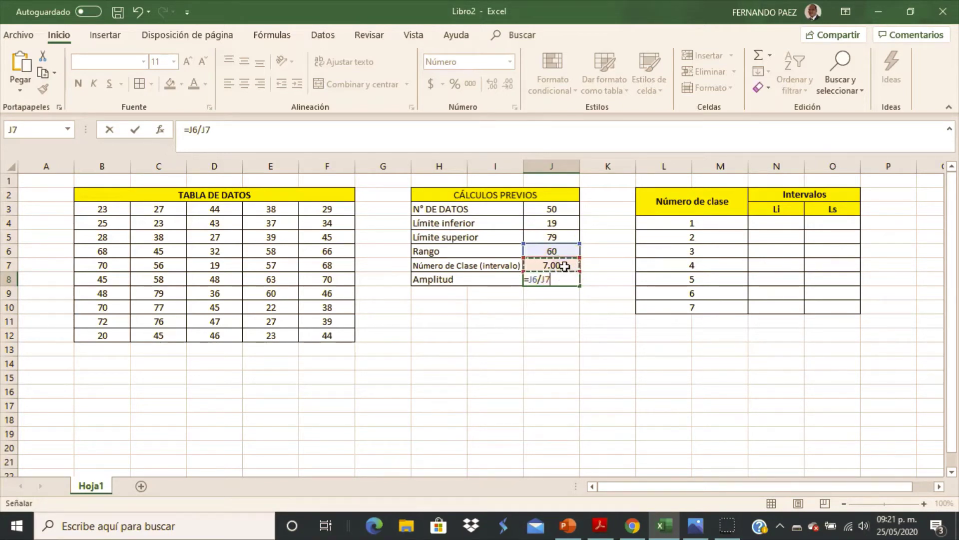
key(Return)
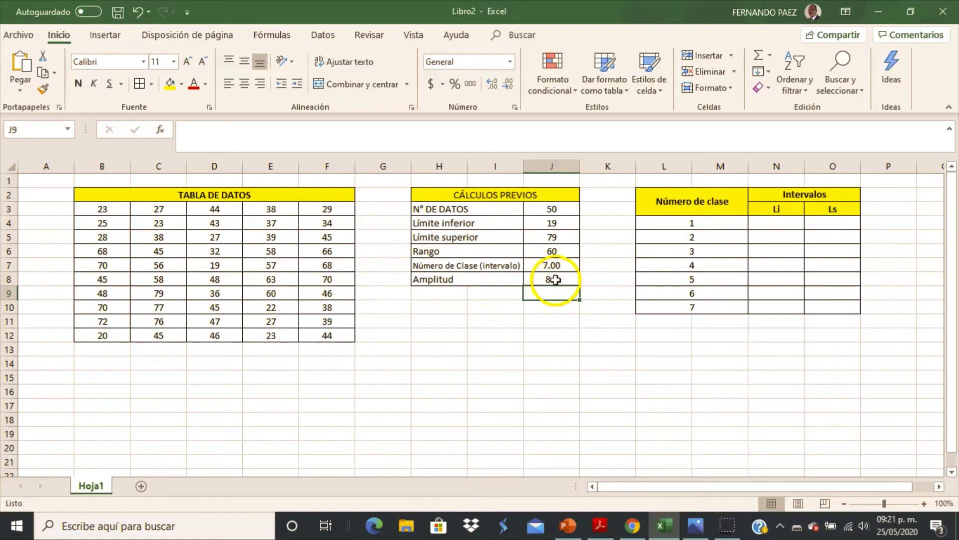
- Try to round the Amplitud in J8 up to a whole number with =REDONDEAR.MAS(J6/J7),0
click(552, 280)
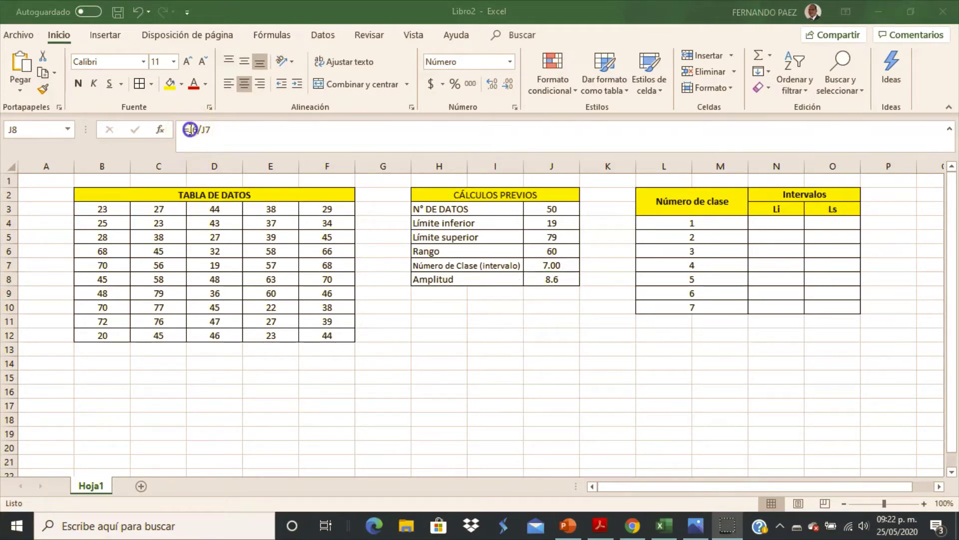
click(192, 130)
click(192, 131)
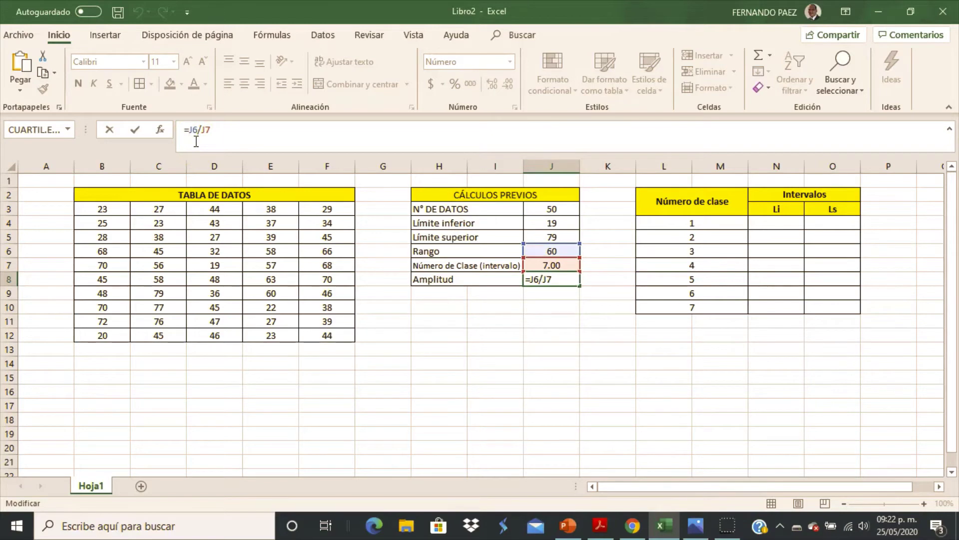
text(re)
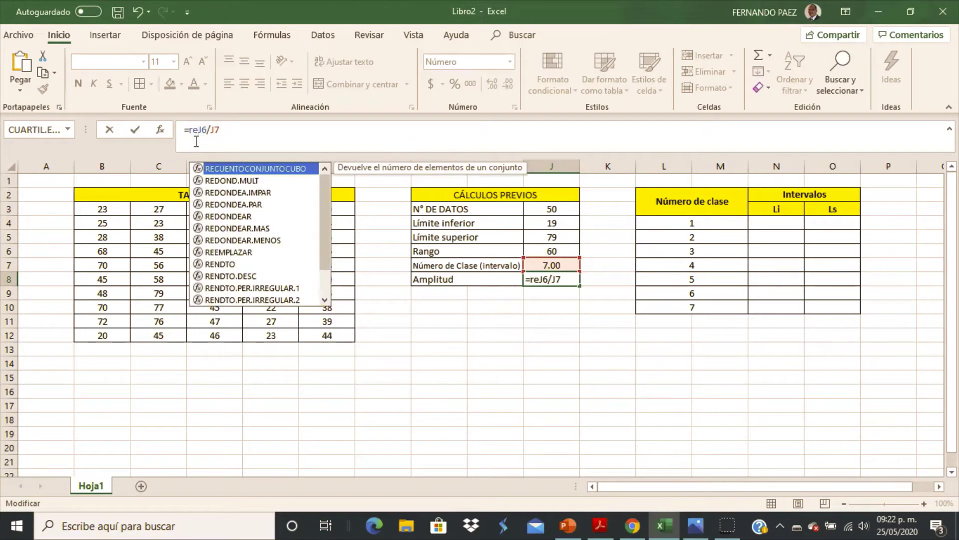
text(donde)
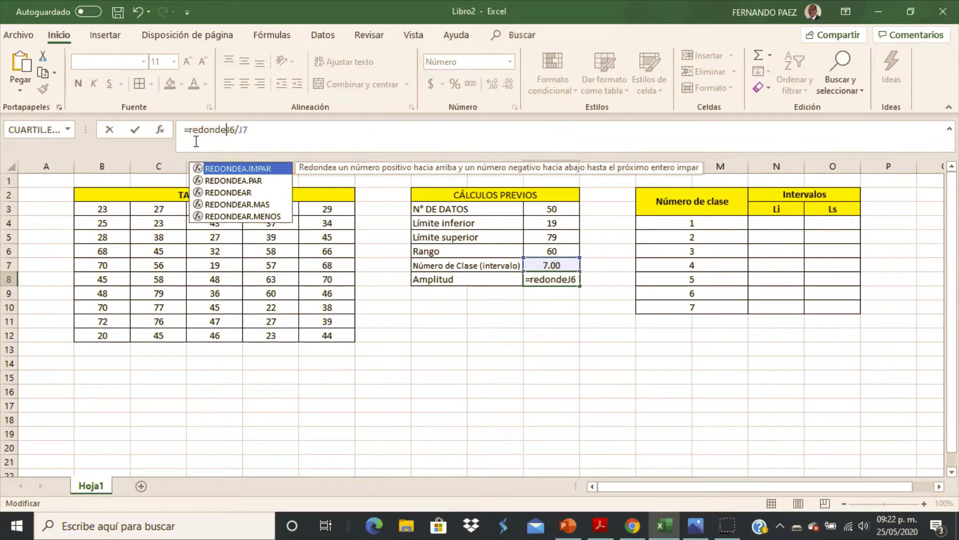
click(260, 204)
double_click(259, 203)
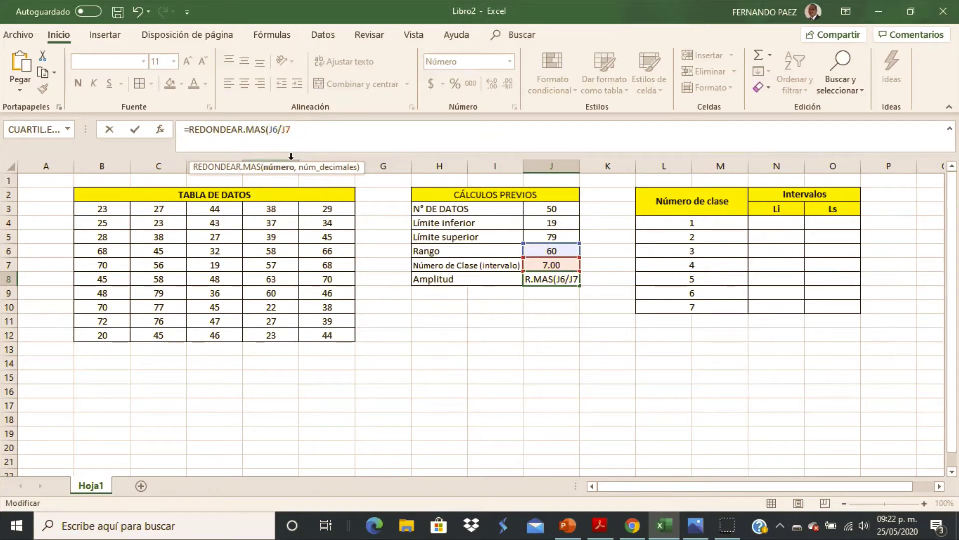
text(),0)
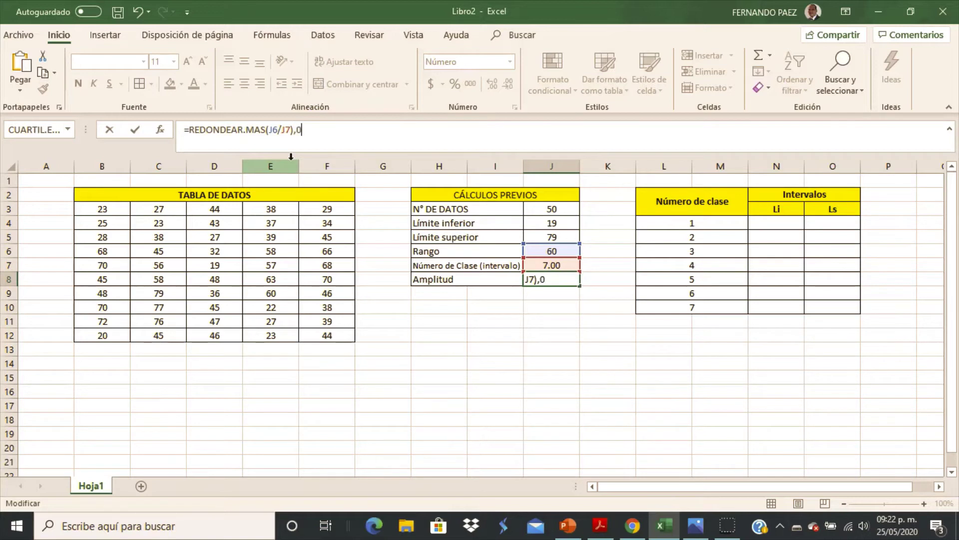
key(Return)
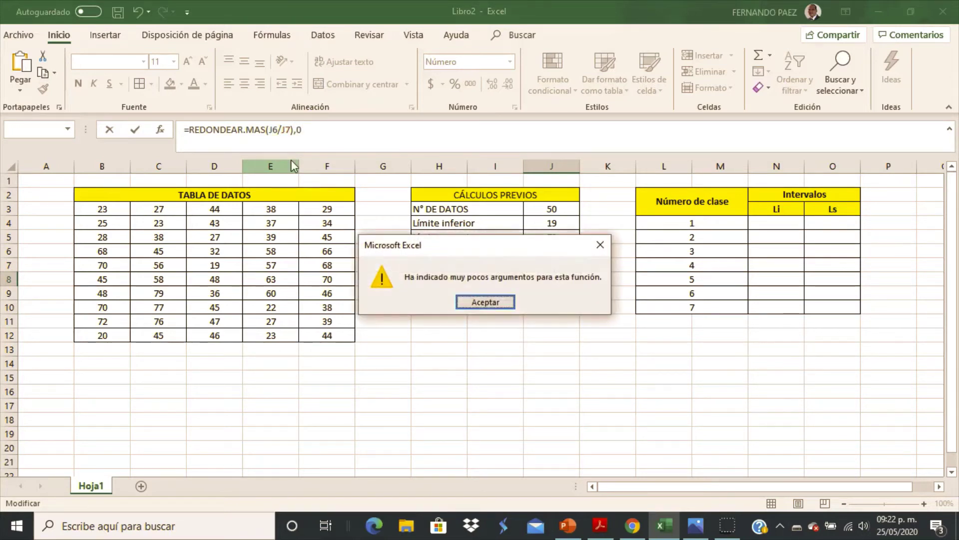
click(381, 202)
click(487, 305)
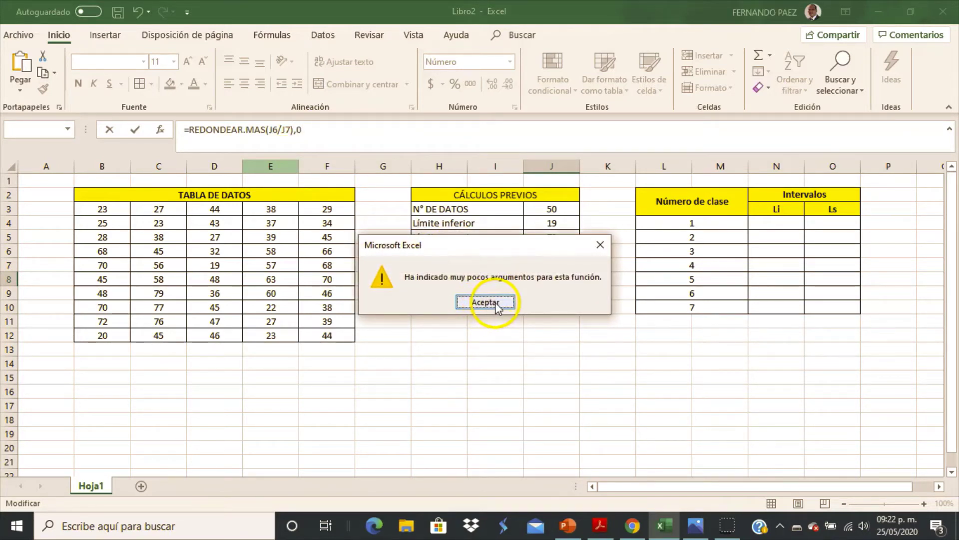
click(495, 303)
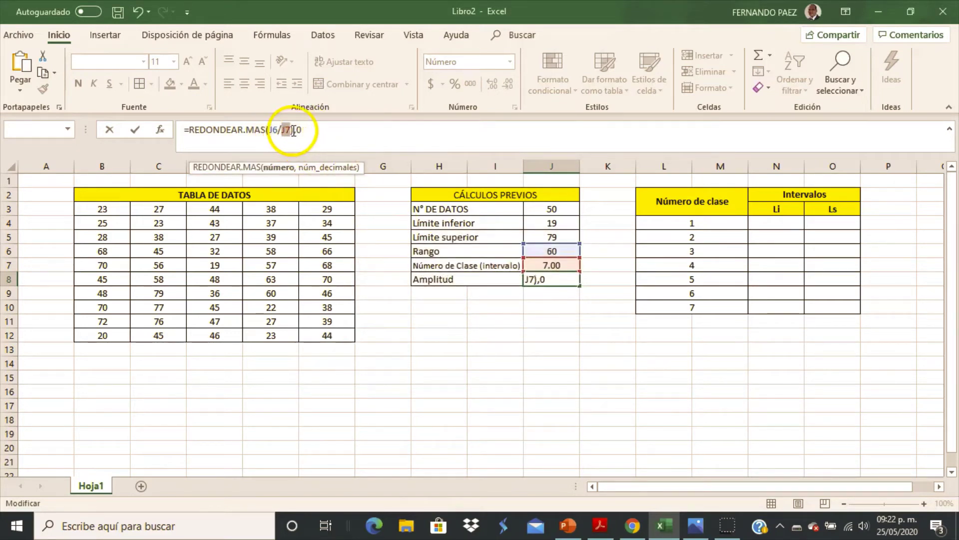
- Correct the Amplitud formula in J8 to =REDONDEAR.MAS(J6/J7,0), with the decimals argument inside the parentheses
click(302, 130)
key(BackSpace)
key(BackSpace)
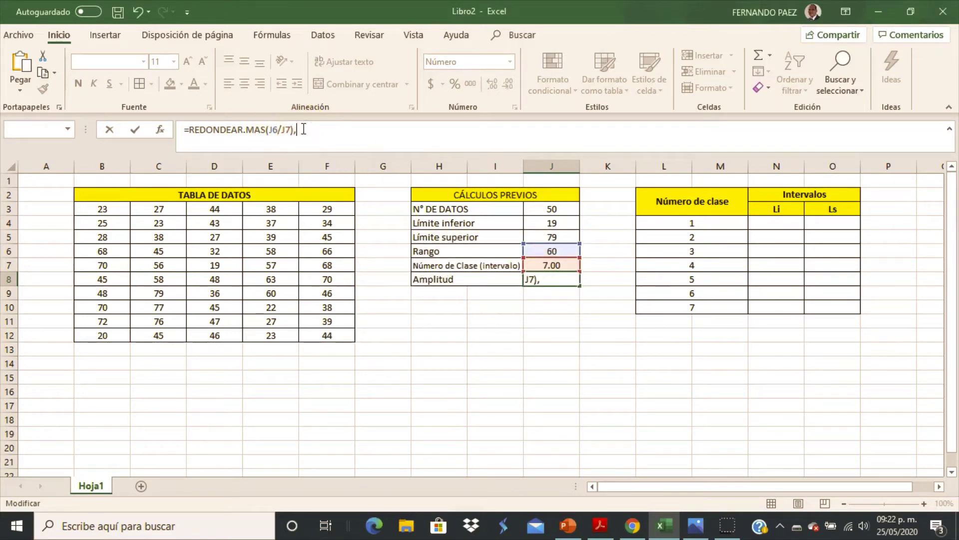
click(292, 130)
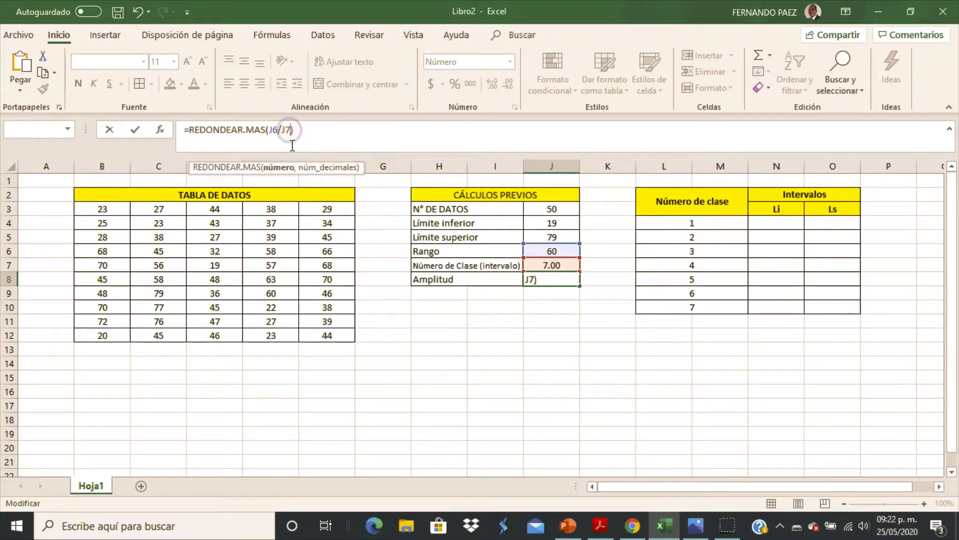
text(,1)
key(Return)
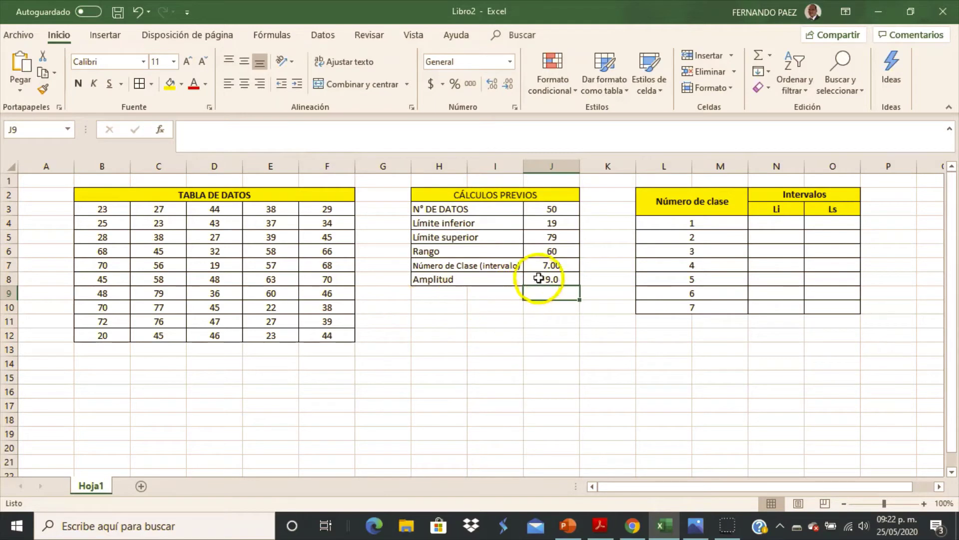
- Review the rounded Amplitud formula in J8 and its references to the range and number of classes
click(558, 279)
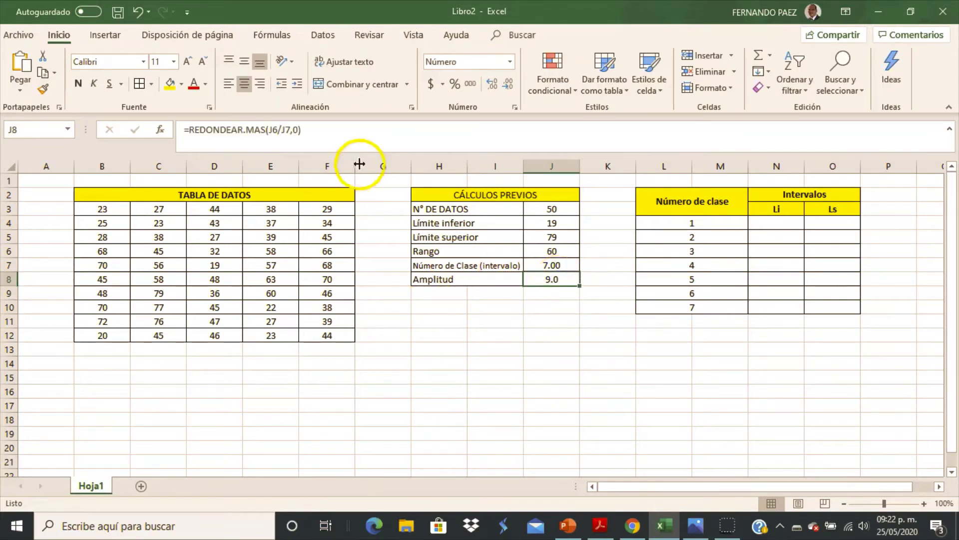
click(344, 128)
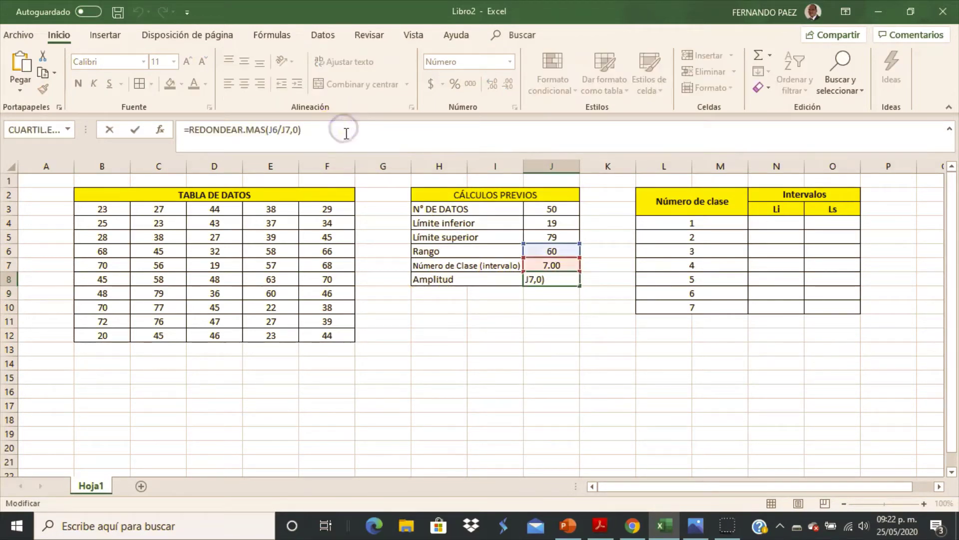
click(550, 319)
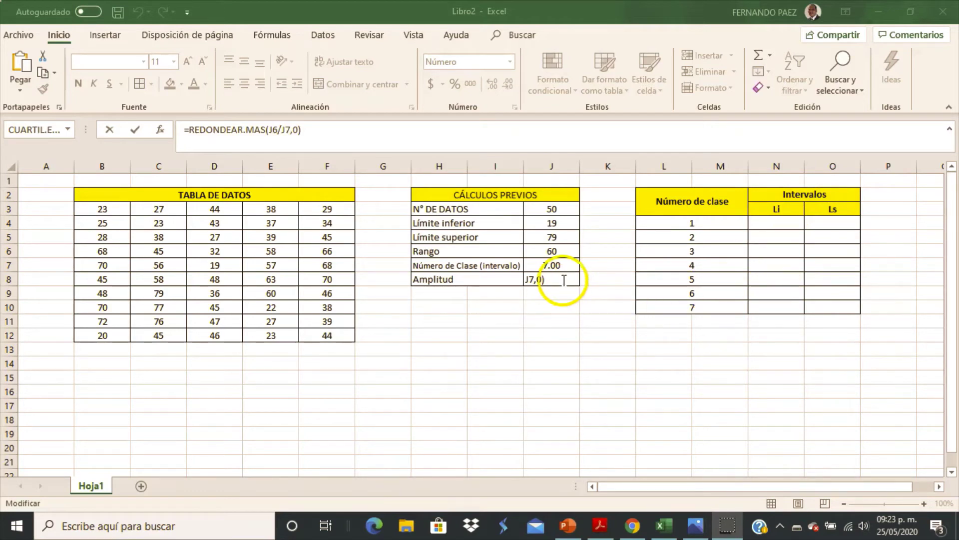
click(564, 281)
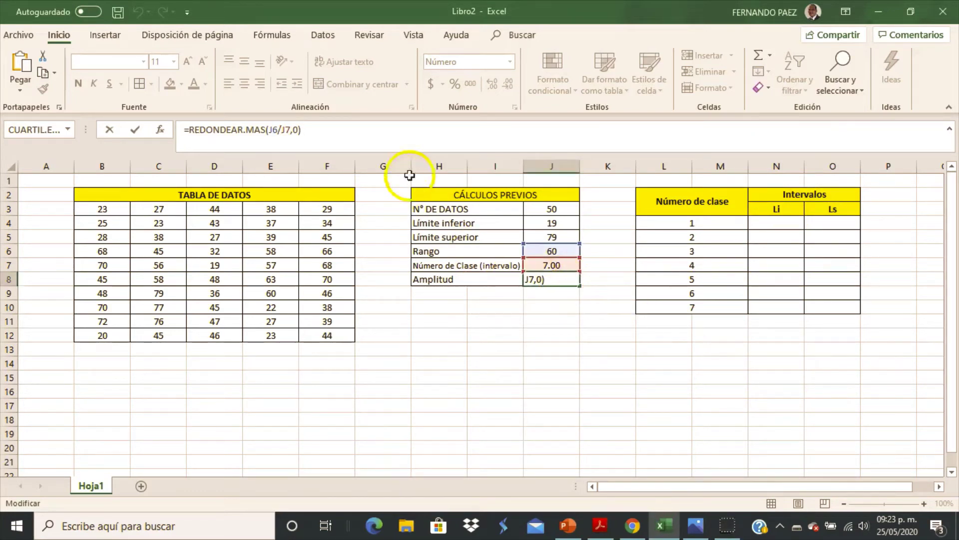
key(Return)
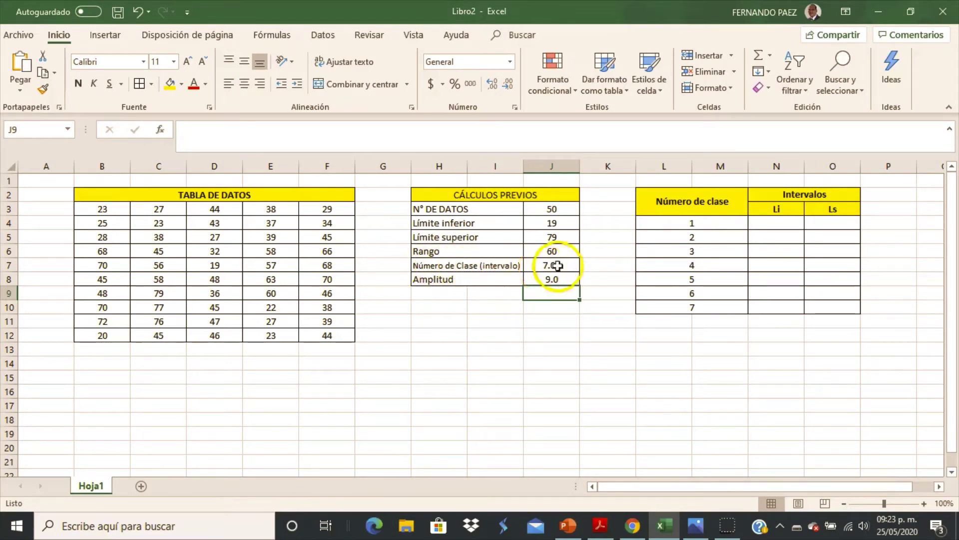
- Go through the class numbers in the Número de clase column from L4 to L10
click(705, 224)
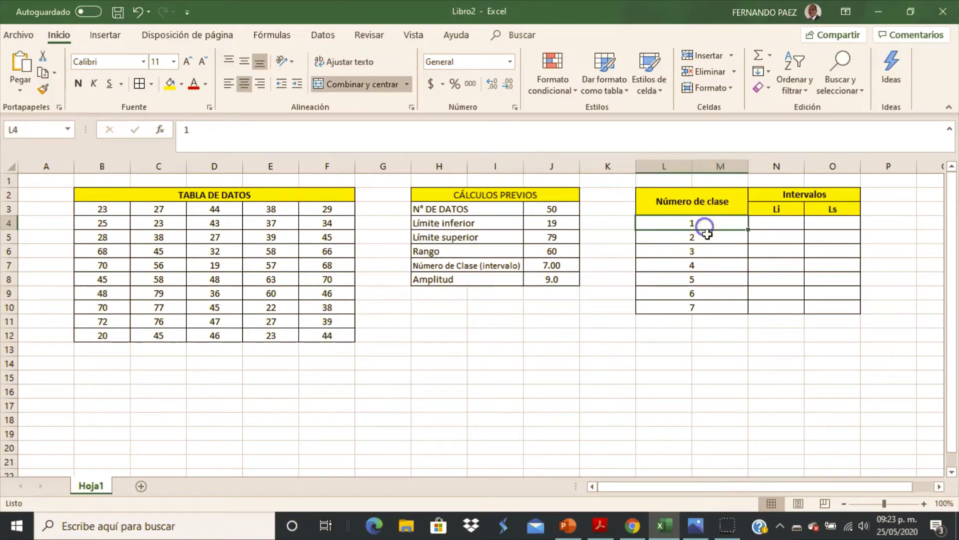
click(705, 241)
click(705, 255)
click(705, 269)
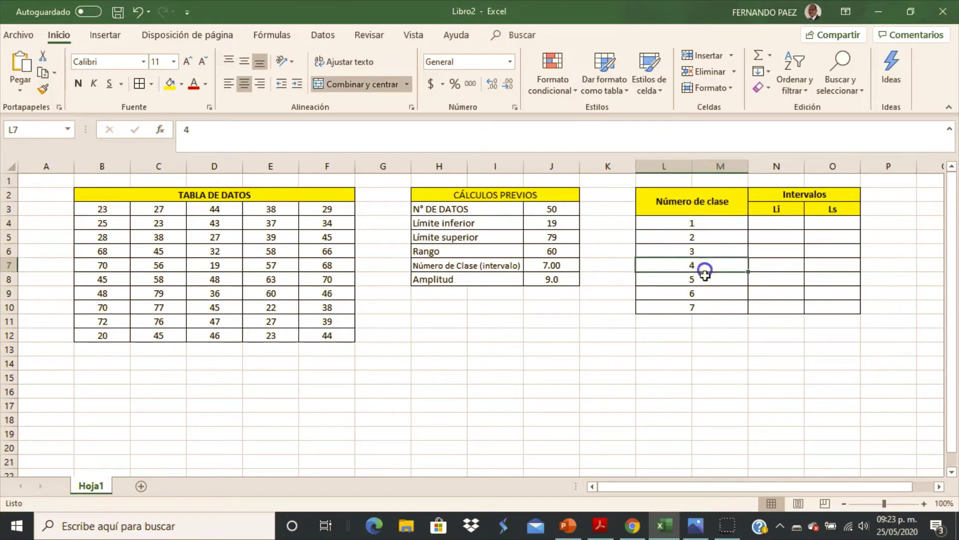
click(705, 282)
click(703, 295)
click(704, 308)
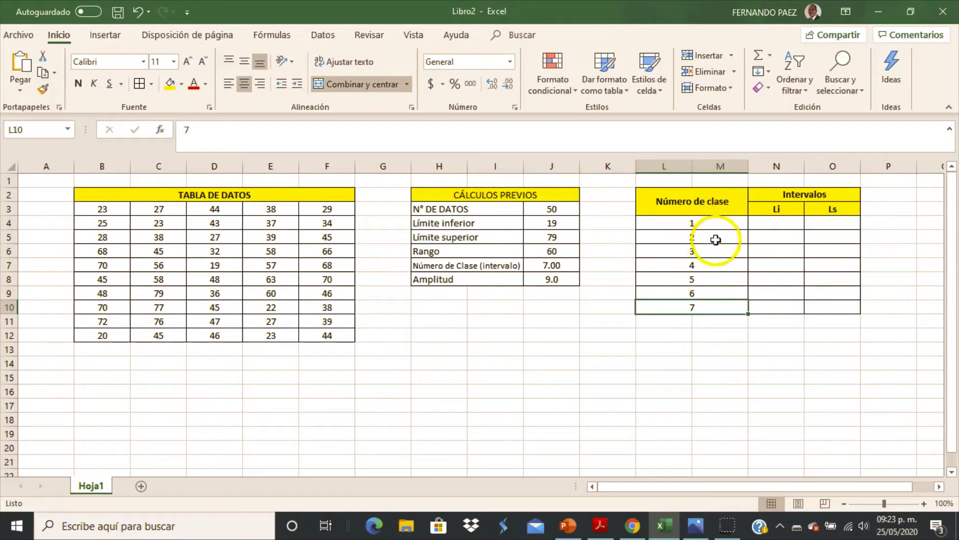
- Clear class numbers 2 to 7 and refill the series from the 1 in L4 down to L10
drag(716, 240, 700, 300)
key(Delete)
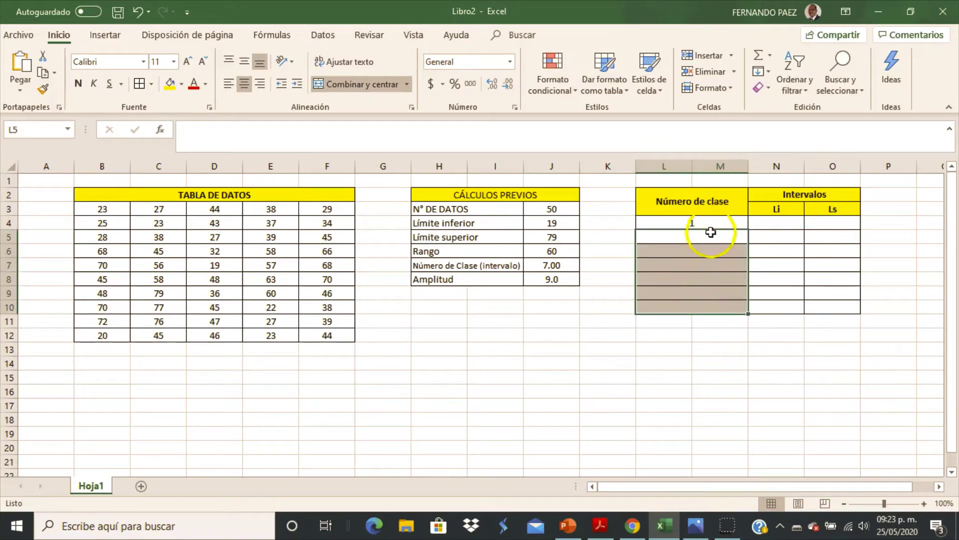
click(709, 224)
drag(748, 230, 756, 312)
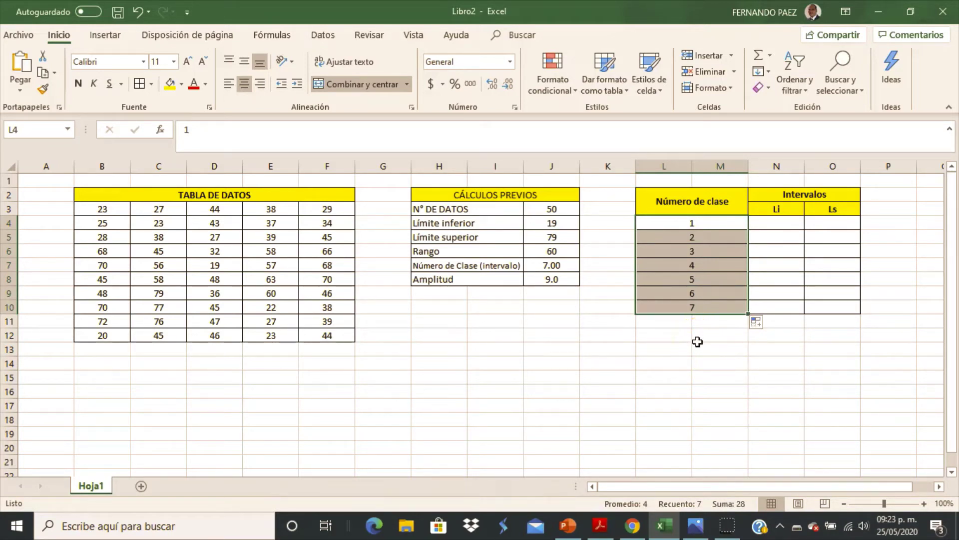
- Link the lower limit Li of class 1 in N4 to the Límite inferior value with =J4
click(788, 223)
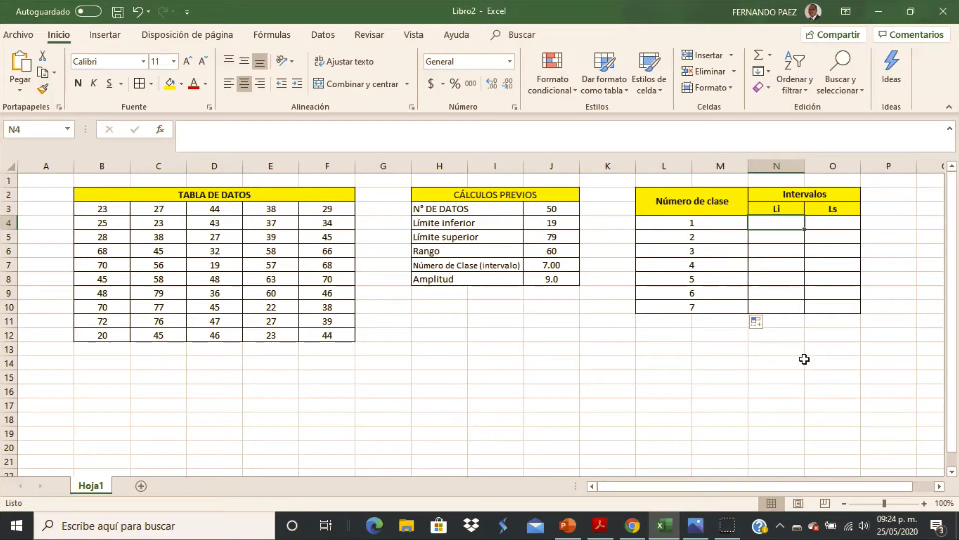
text(=)
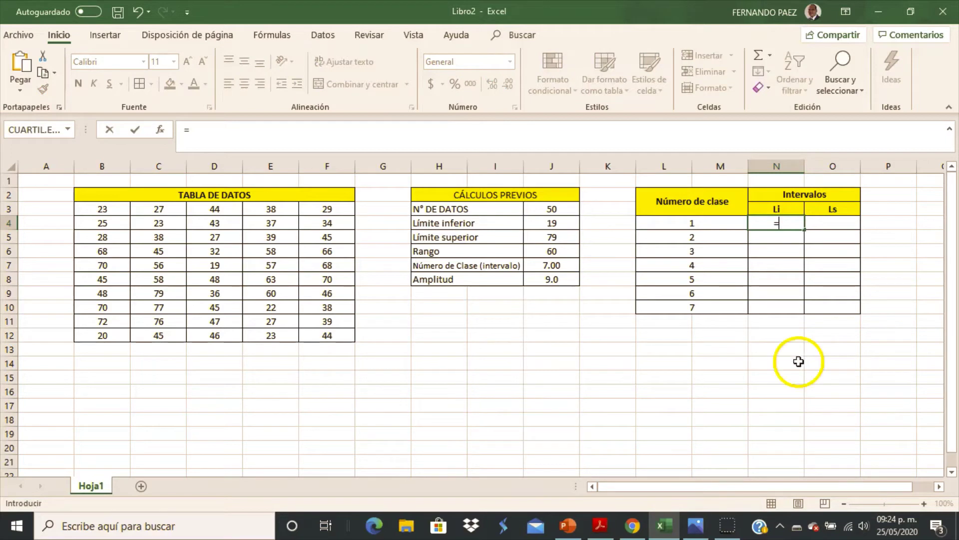
click(557, 223)
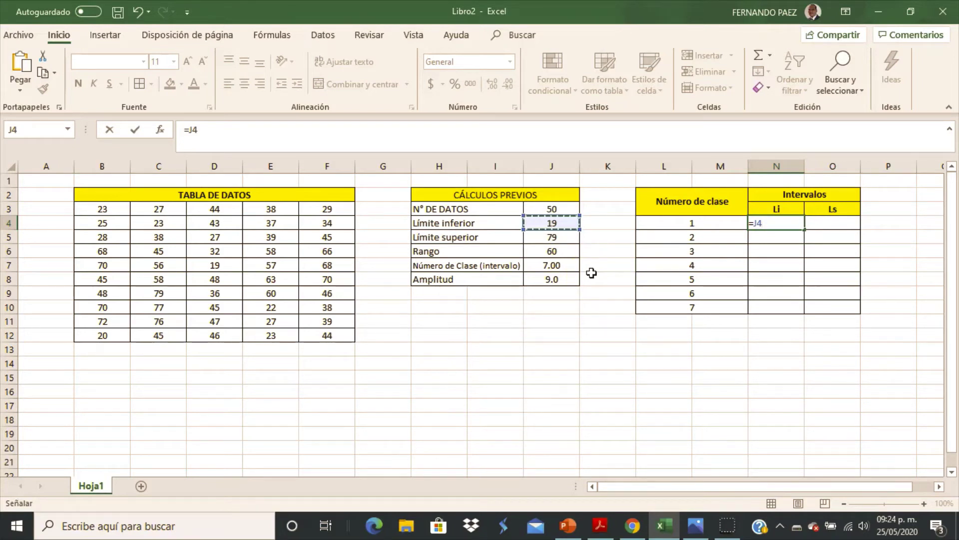
key(Return)
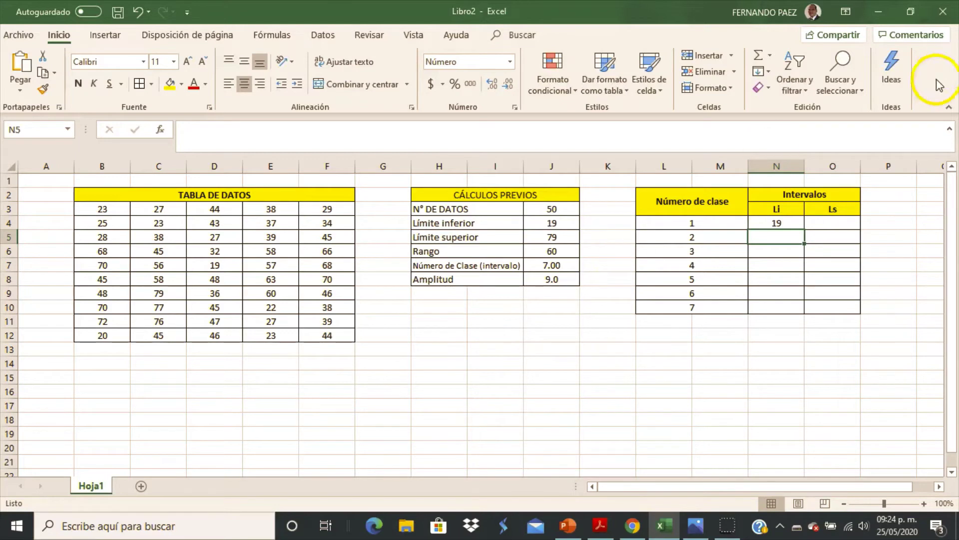
- Calculate the upper limit Ls of class 1 in O4 with =N4+9
click(822, 224)
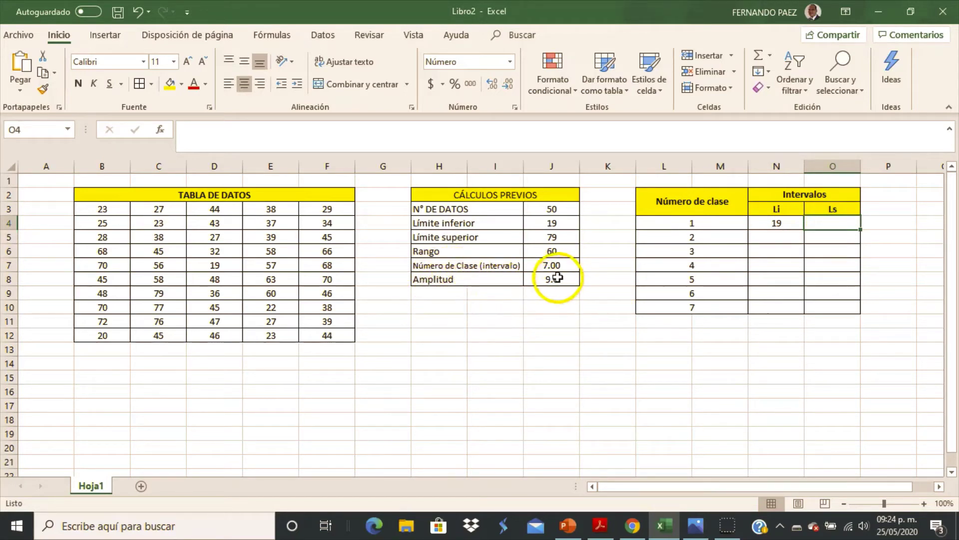
text(=)
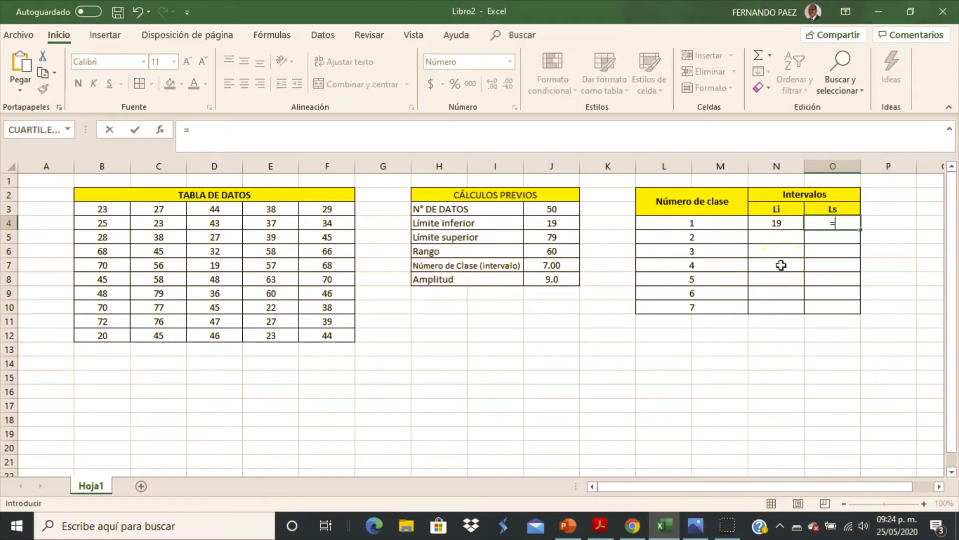
click(772, 223)
text(+9)
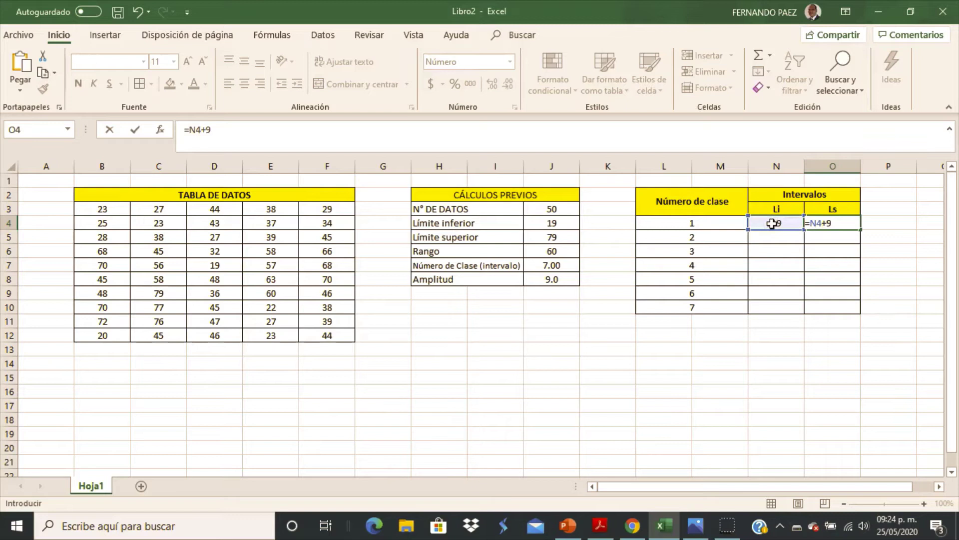
key(Return)
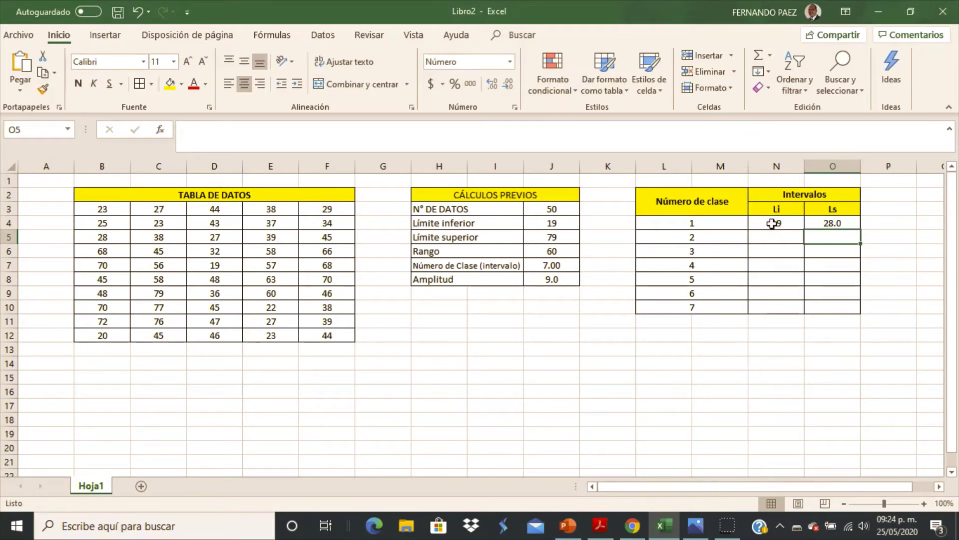
- Build the class 2 interval with Li in N5 as =O4 and Ls in O5 as =N5+9
click(794, 237)
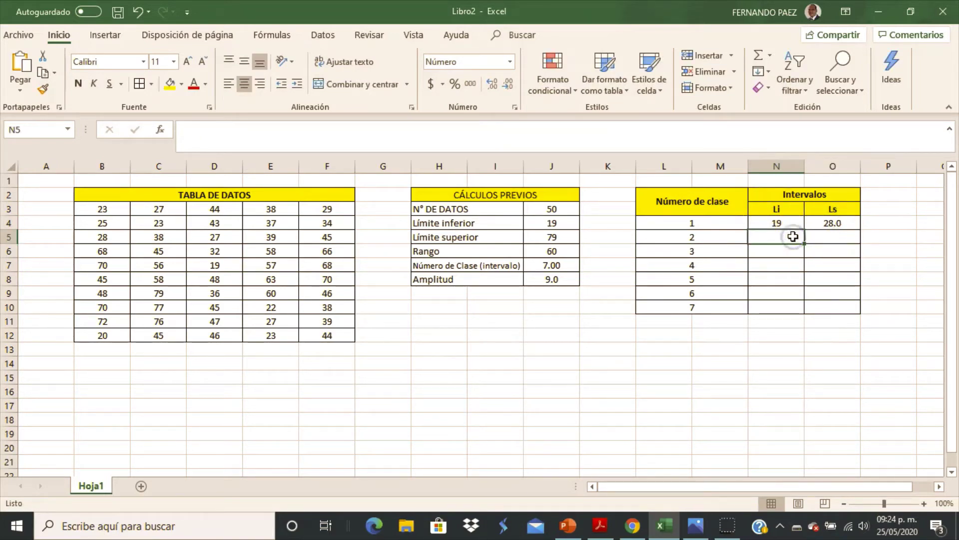
text(=)
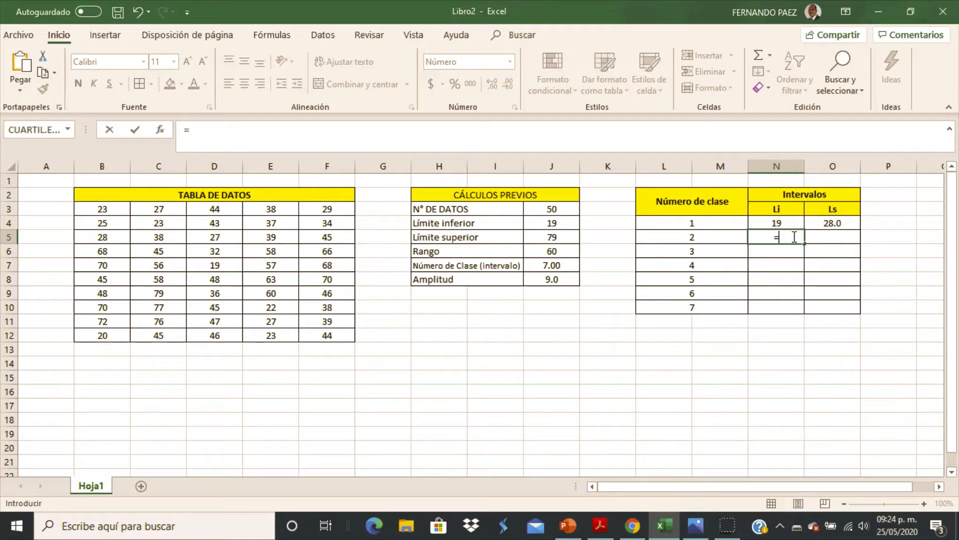
click(833, 220)
key(Return)
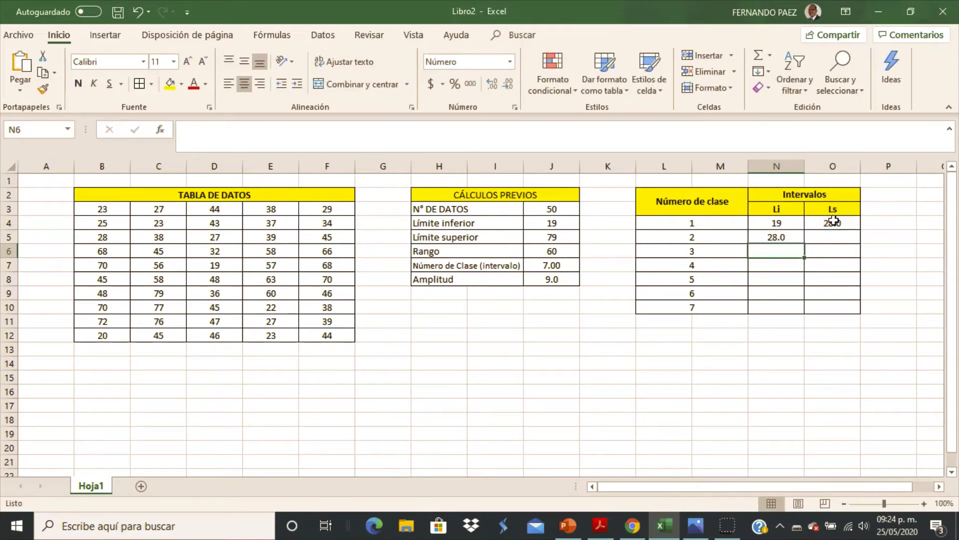
click(823, 238)
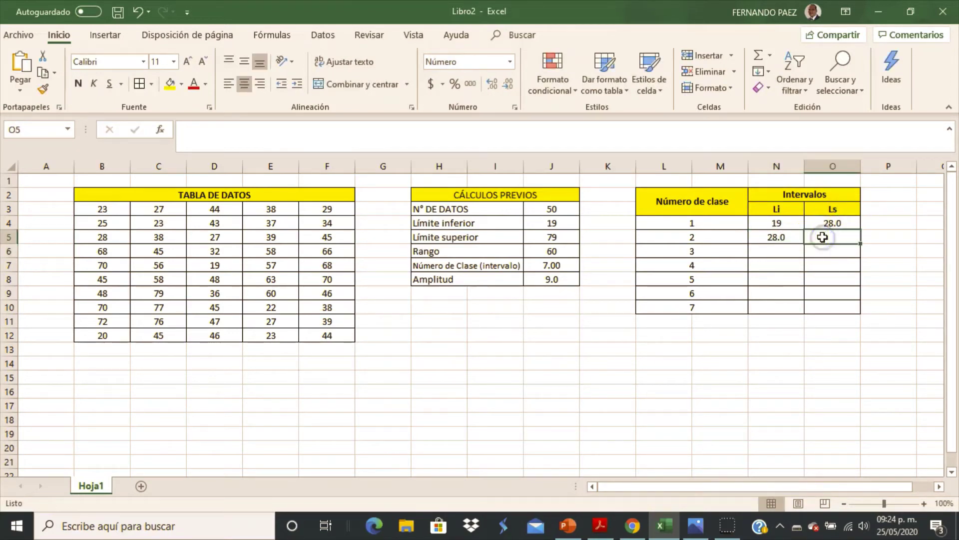
click(774, 237)
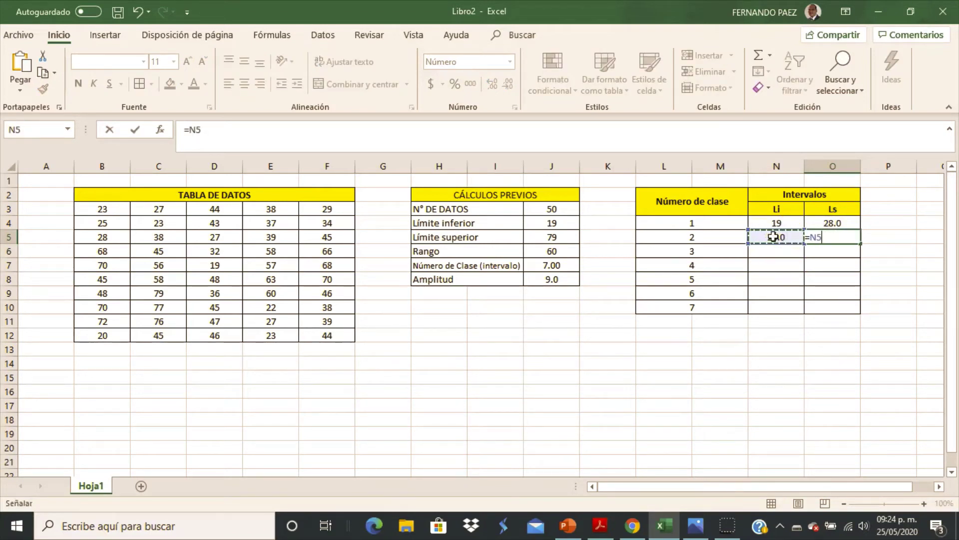
text(+9)
key(Return)
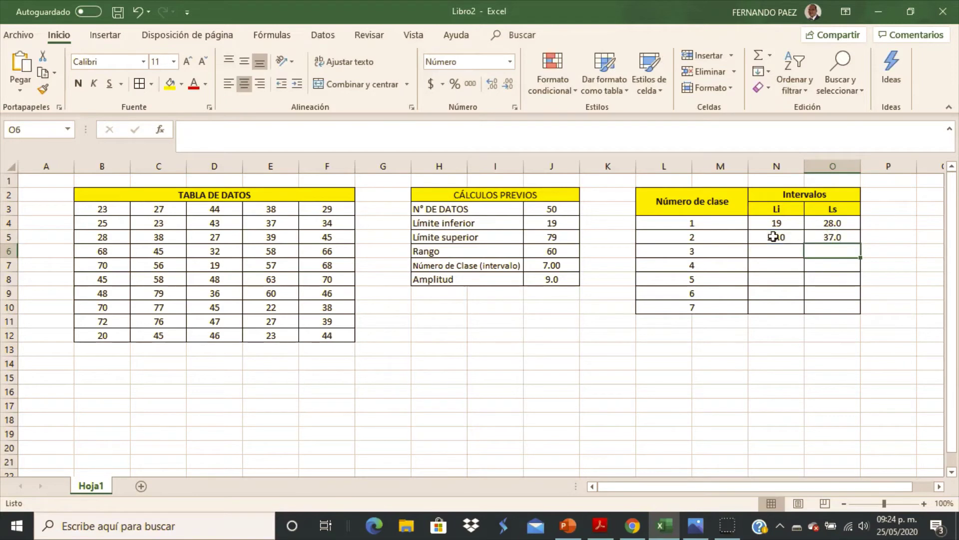
- Build the class 3 interval with Li in N6 as =O5 and Ls in O6 as =N6+9
click(776, 251)
text(=)
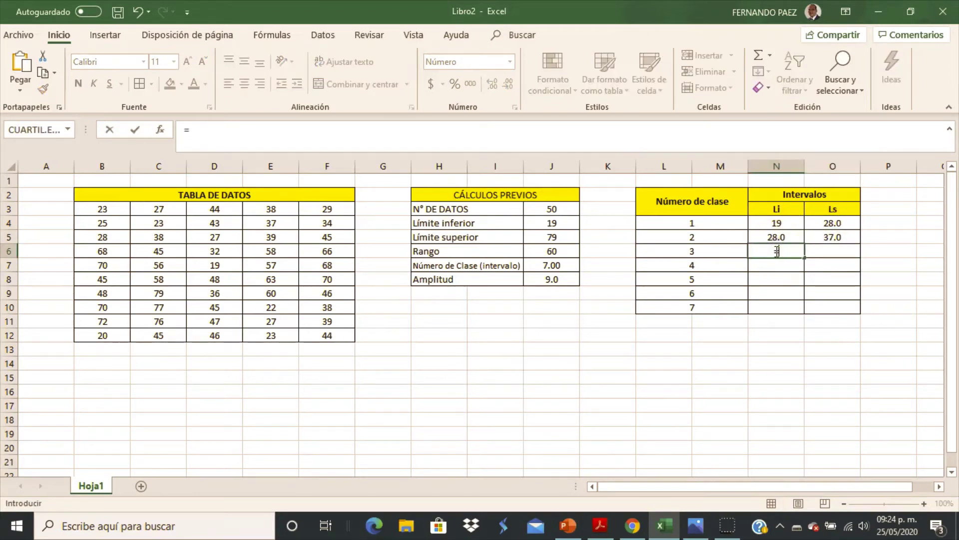
click(838, 236)
key(Return)
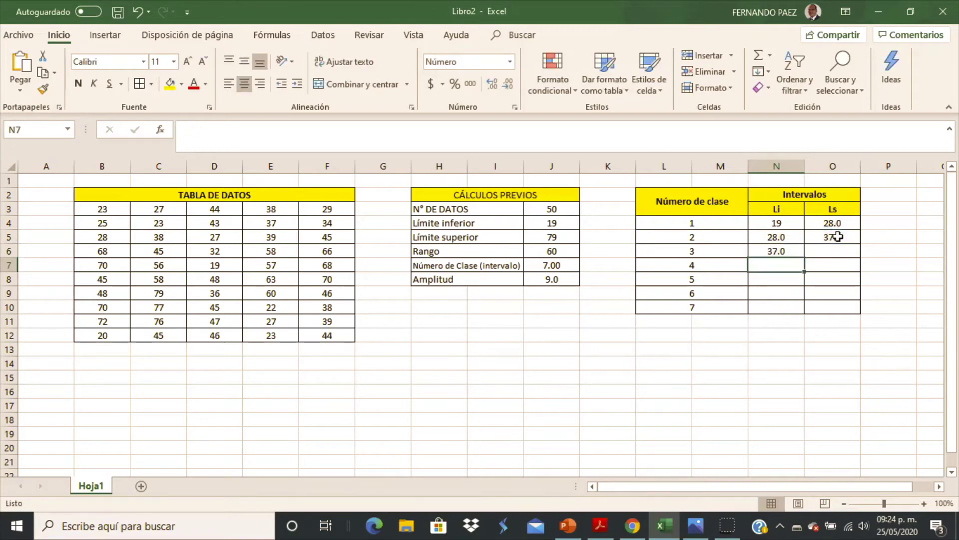
click(838, 250)
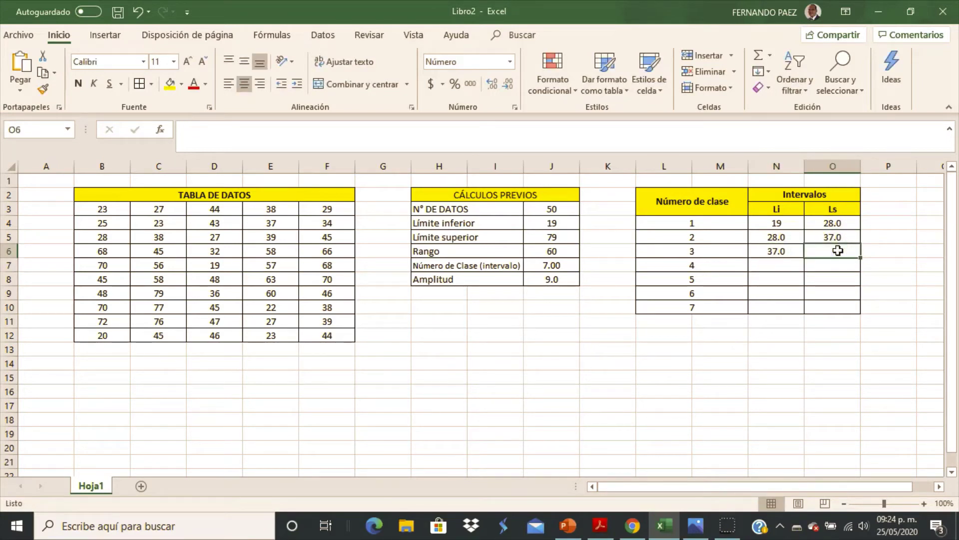
text(=)
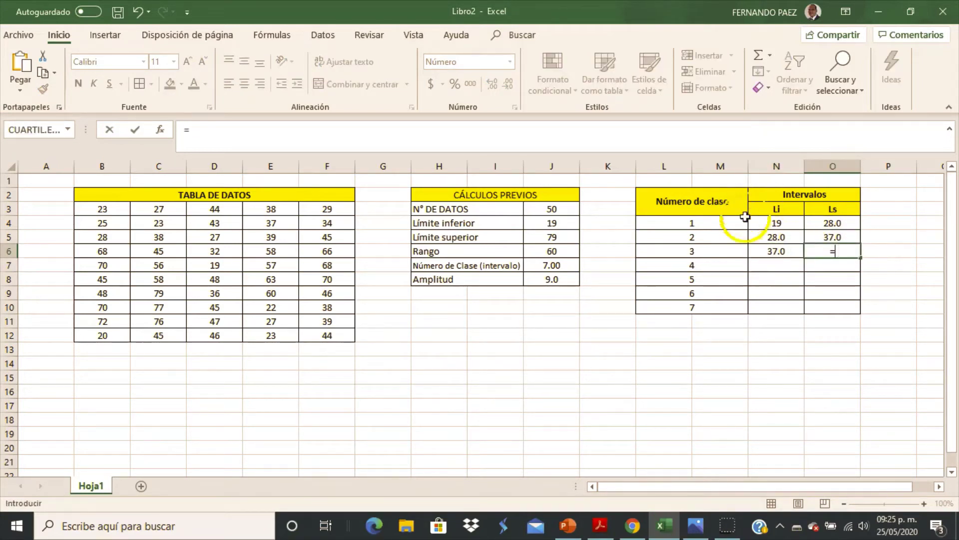
click(783, 250)
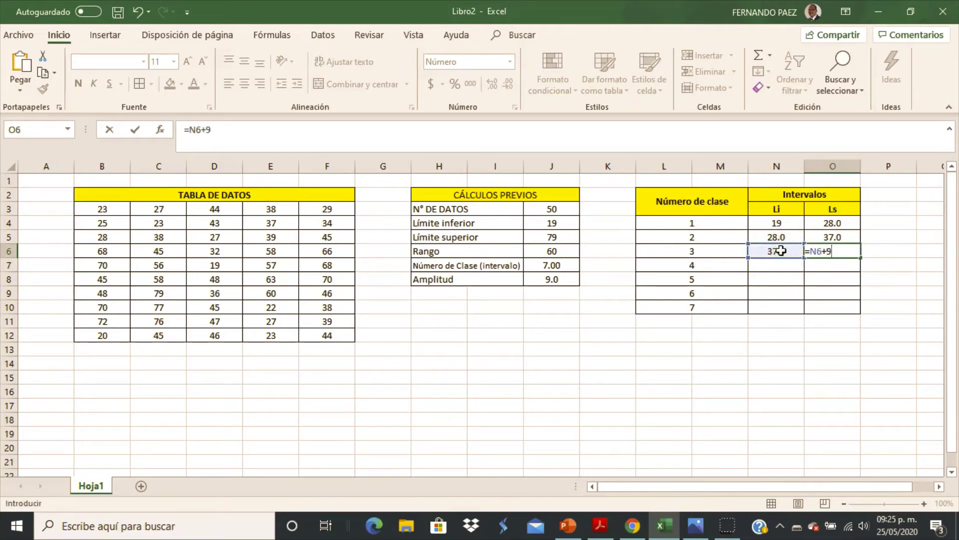
key(Return)
- Build the class 4 interval with Li in N7 as =O6 and Ls in O7 as =N7+9
click(783, 265)
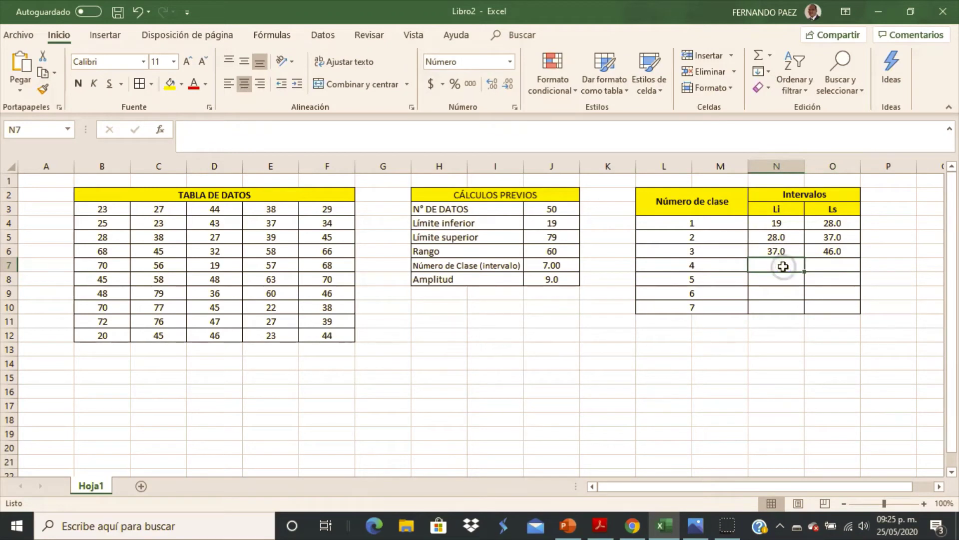
text(=)
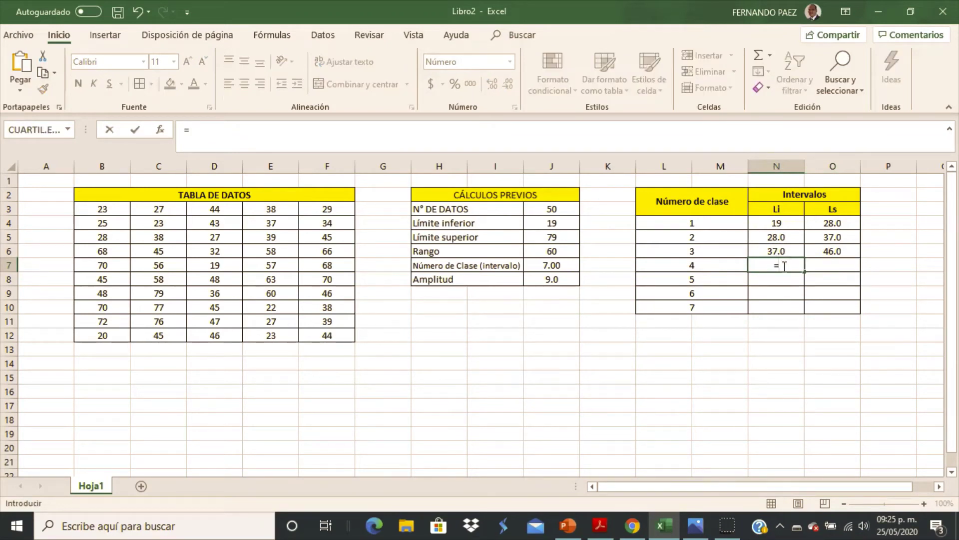
click(831, 249)
key(Return)
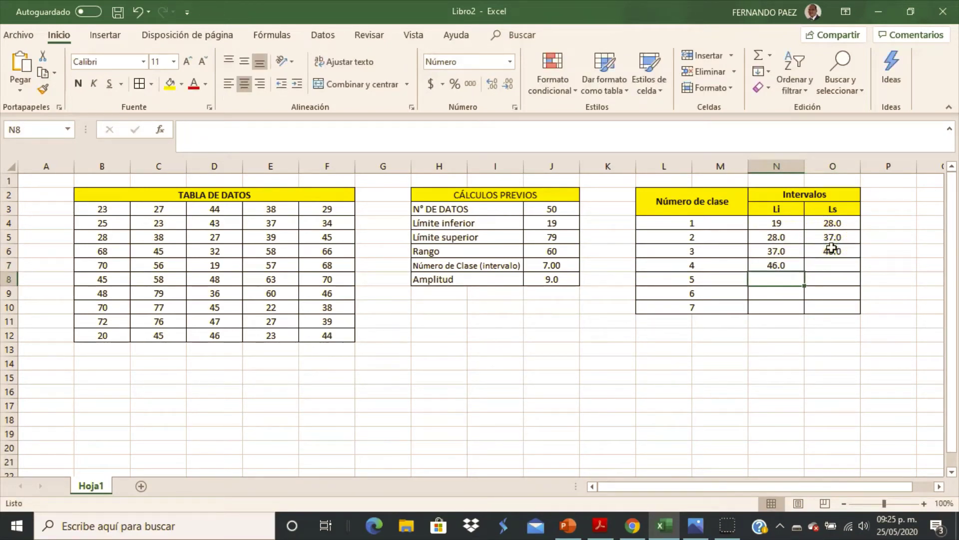
click(841, 267)
text(=)
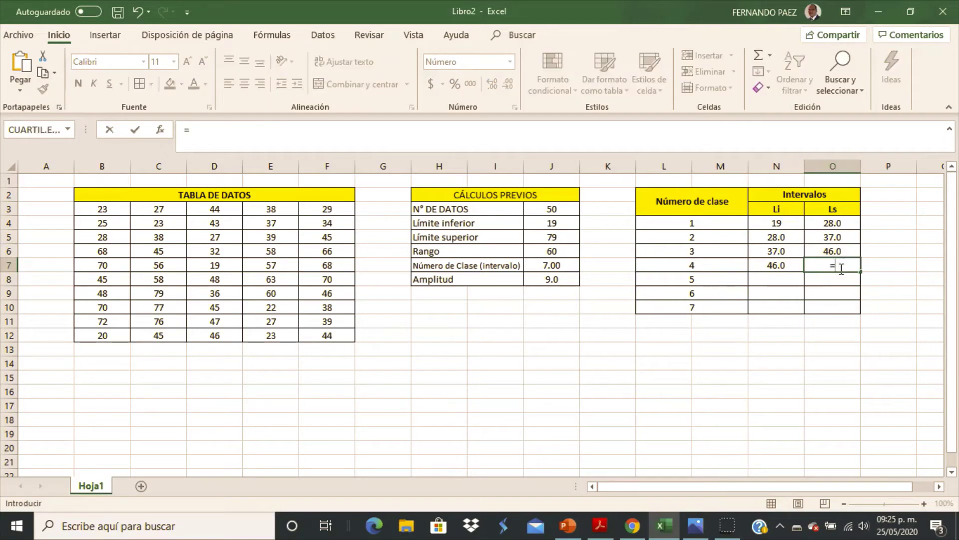
click(767, 265)
text(+9)
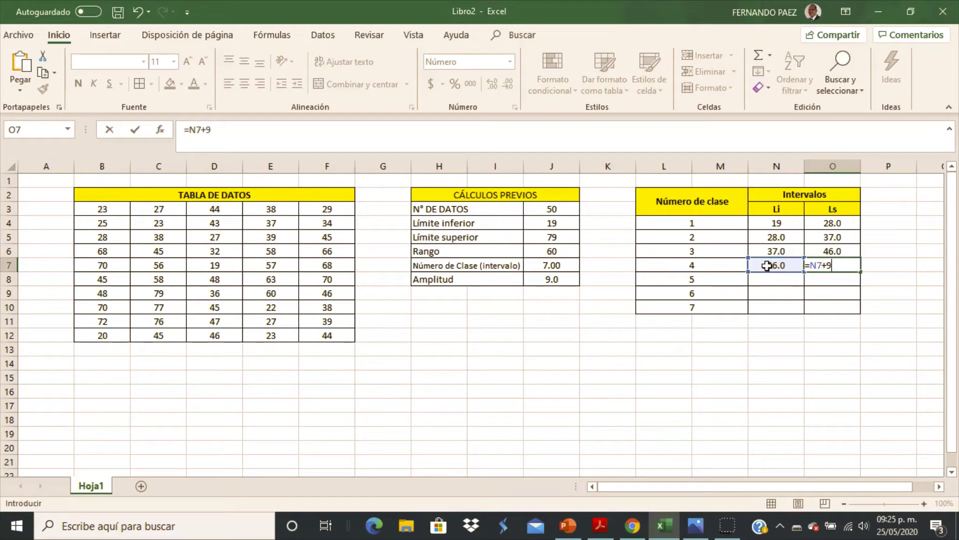
key(Return)
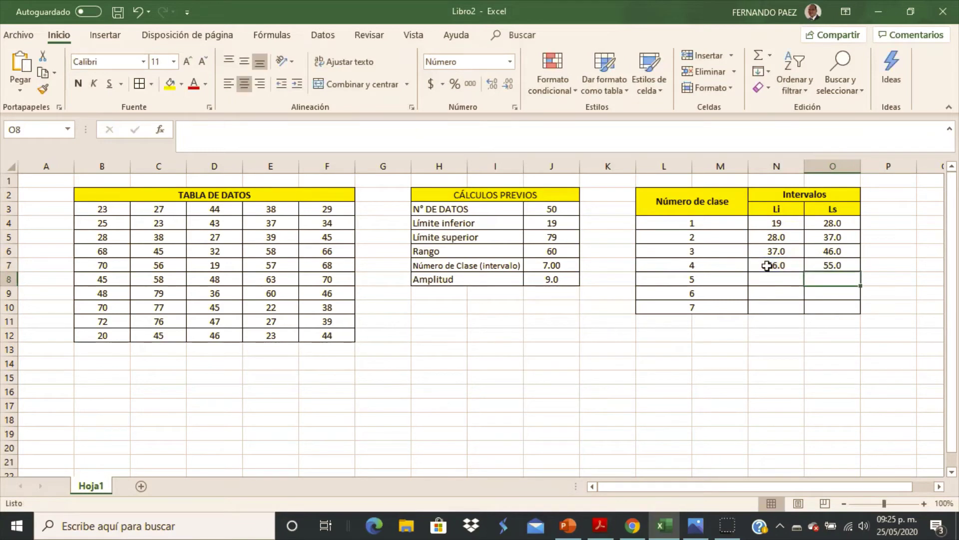
- Build the class 5 interval with Li in N8 as =O7 and Ls in O8 as =N8+9
click(790, 278)
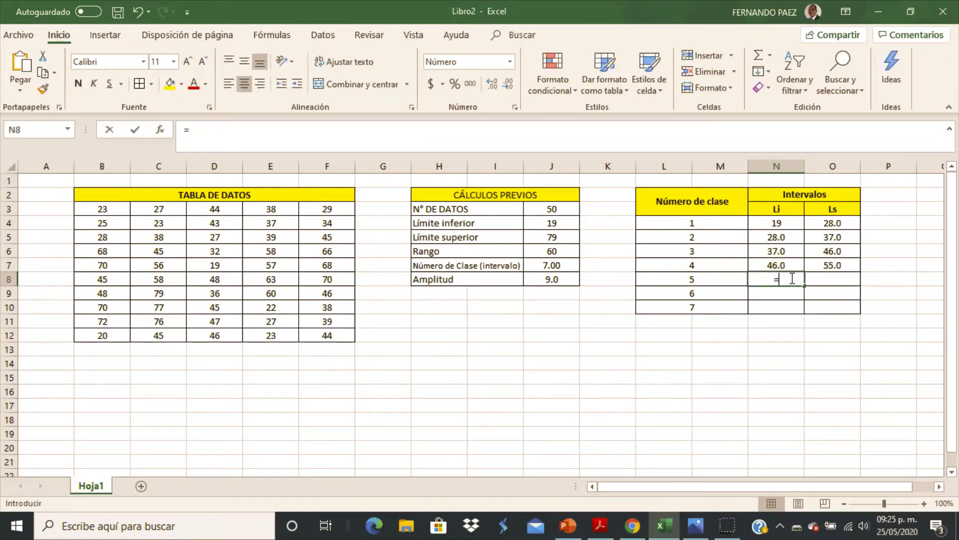
text(=)
click(828, 262)
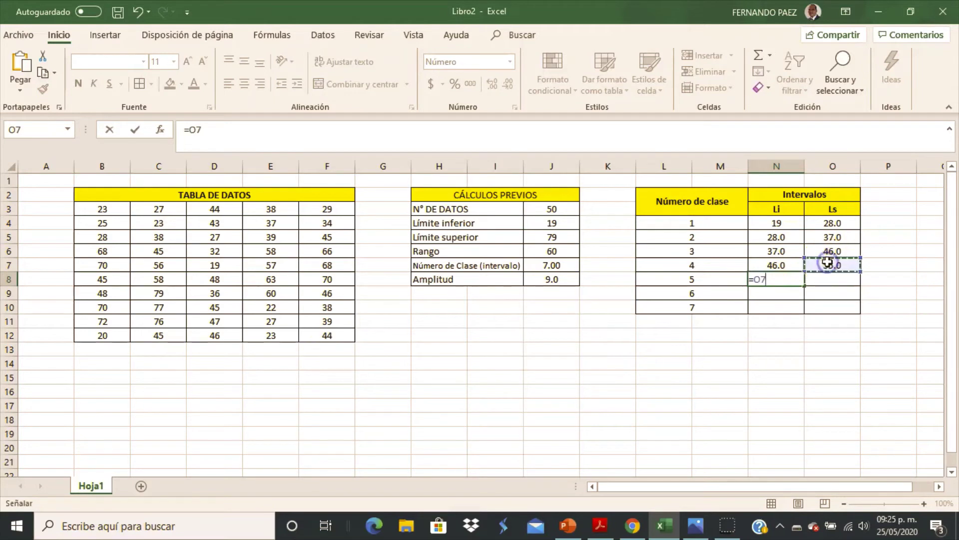
key(Return)
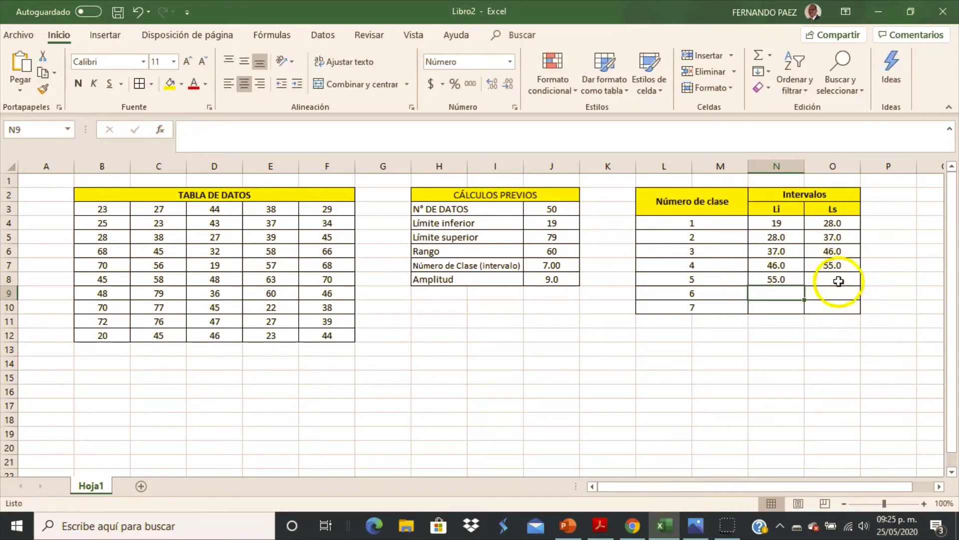
click(837, 279)
text(=)
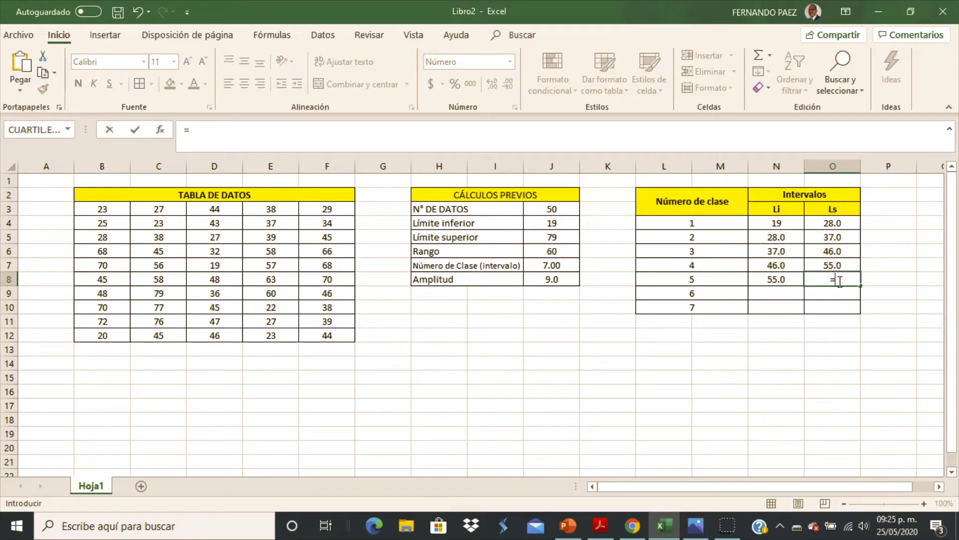
click(775, 278)
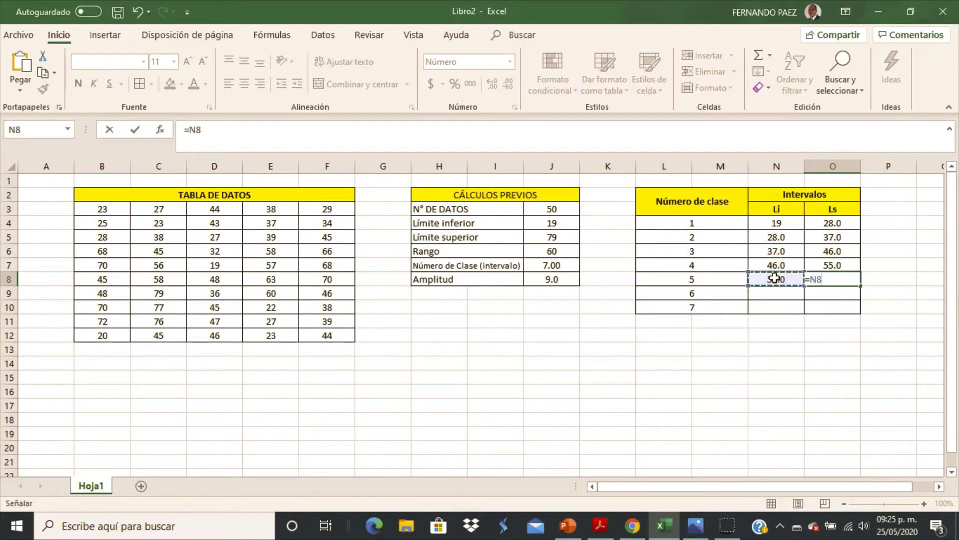
text(+)
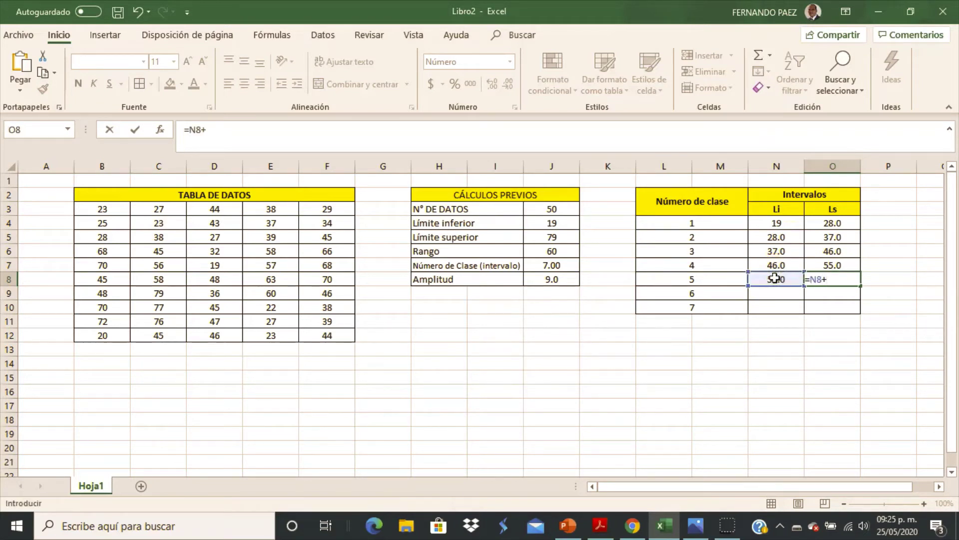
text(9)
key(Return)
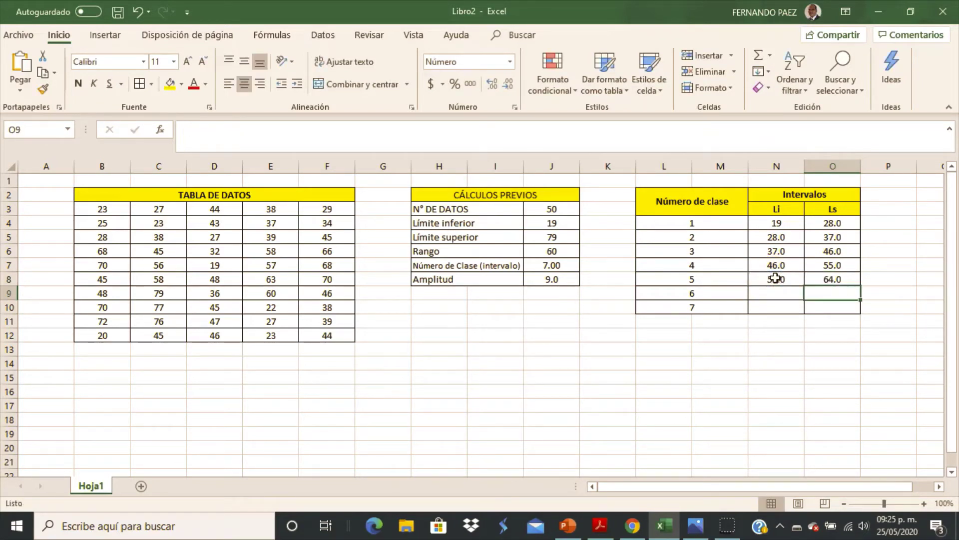
- Set the lower limit Li of class 6 in N9 to the previous class's upper limit with =O8
click(785, 293)
text(=)
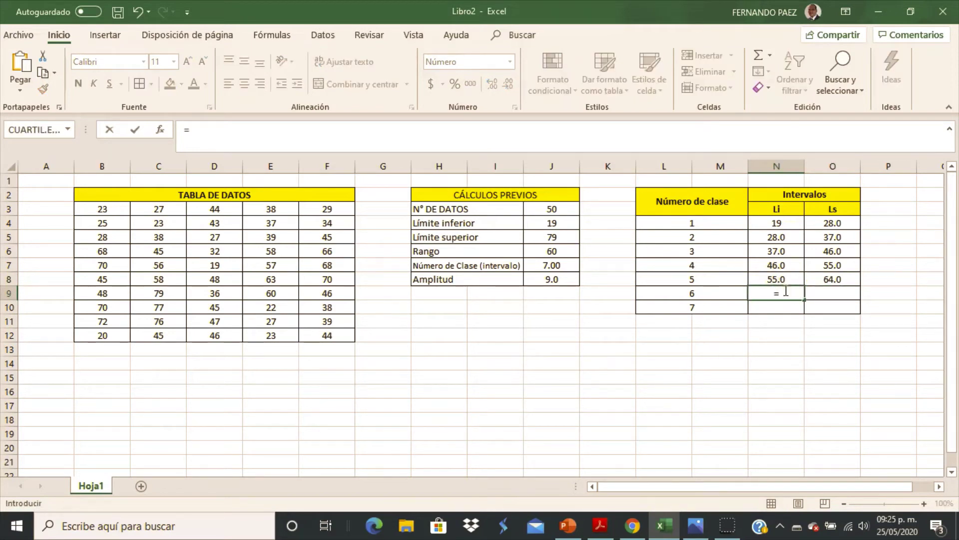
click(838, 279)
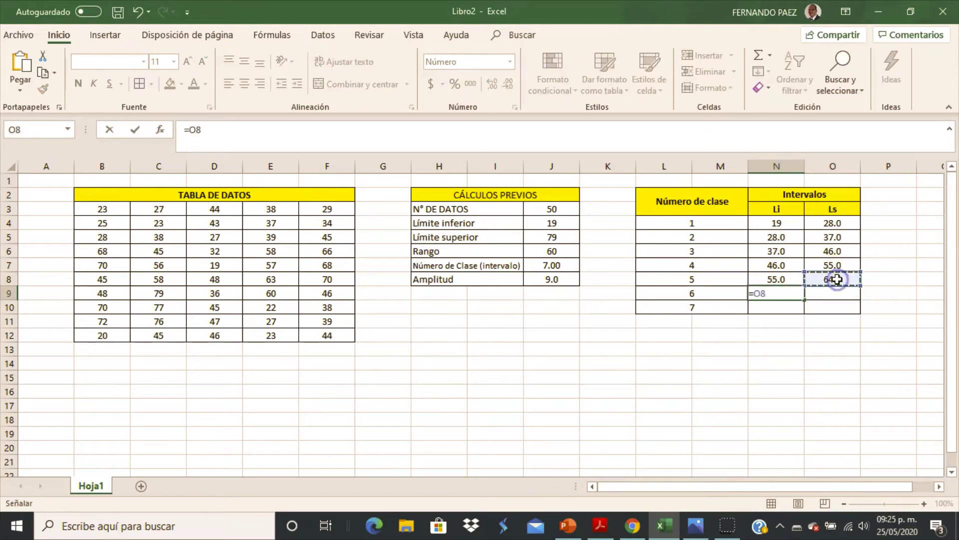
key(Return)
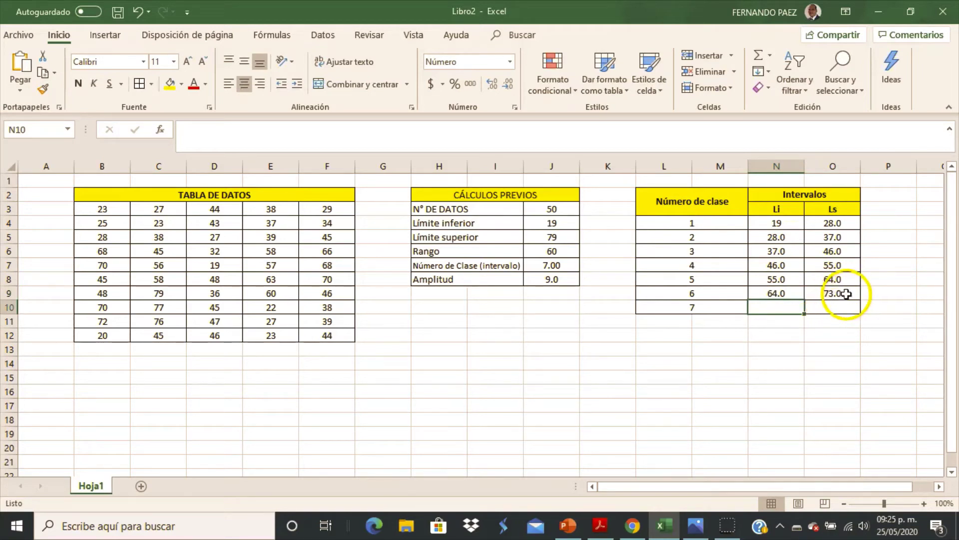
- Set the lower limit Li of class 7 in N10 to the previous class's upper limit with =O9
click(839, 296)
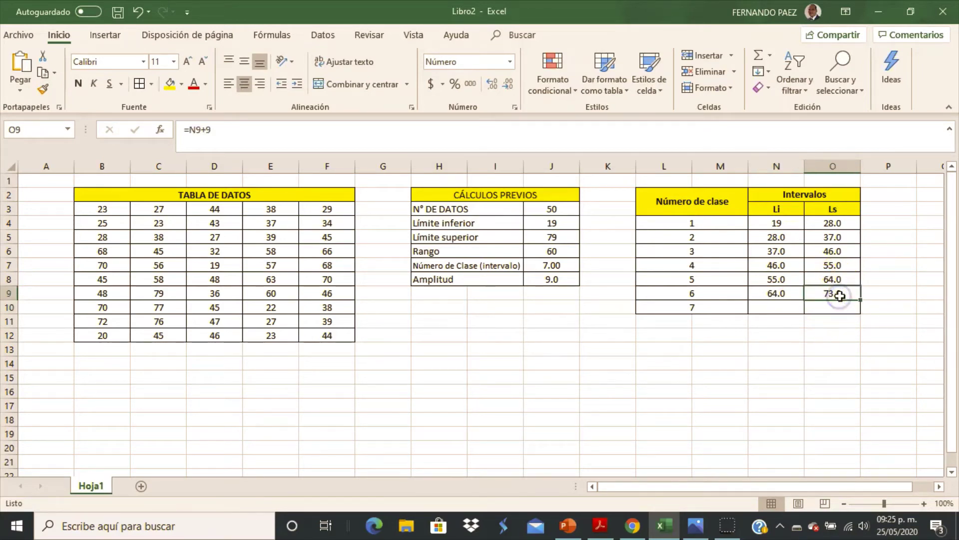
click(331, 132)
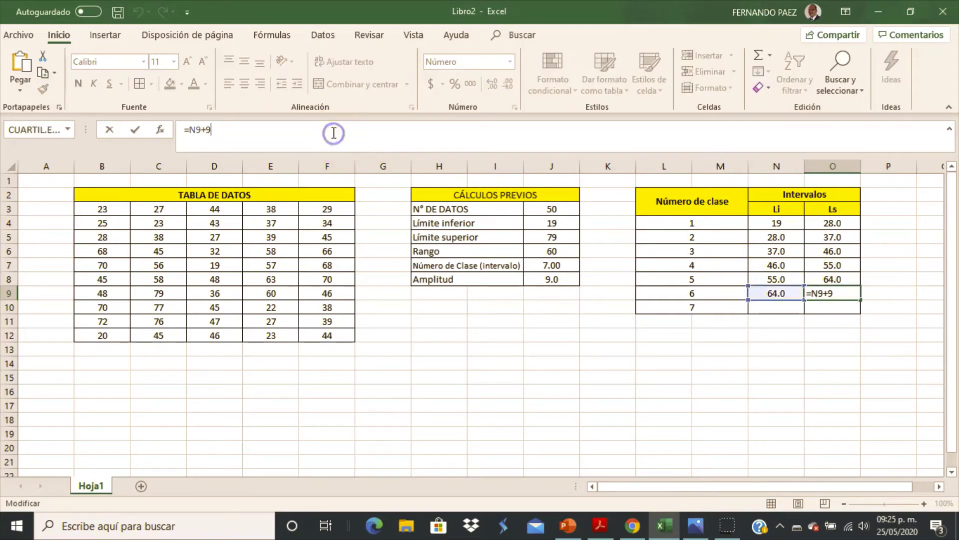
click(787, 307)
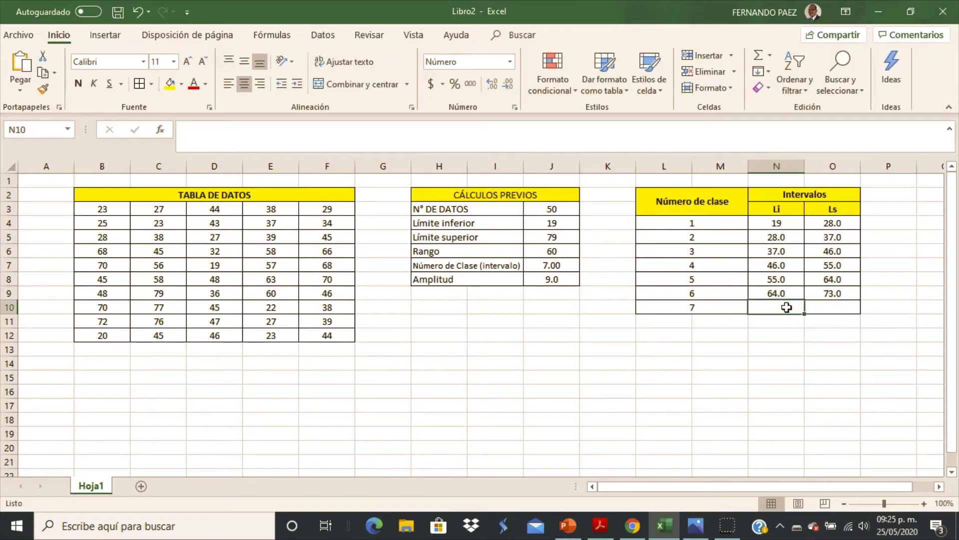
text(=)
click(829, 294)
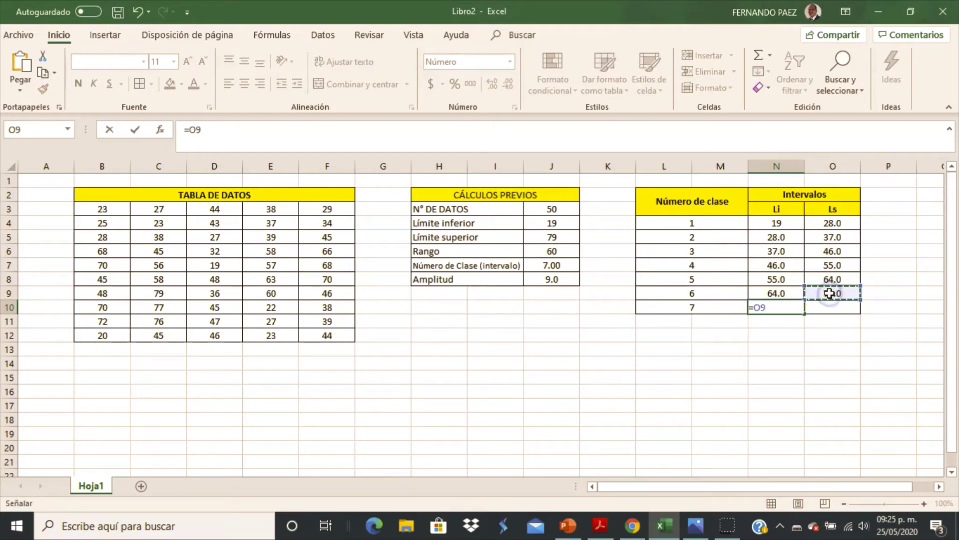
key(Return)
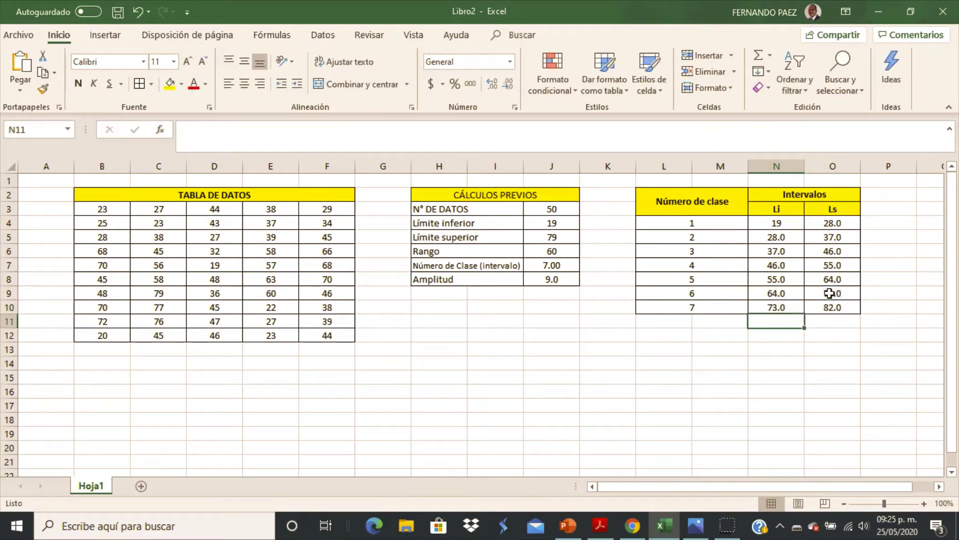
- Check the formula behind class 7's upper limit Ls in O10
click(831, 307)
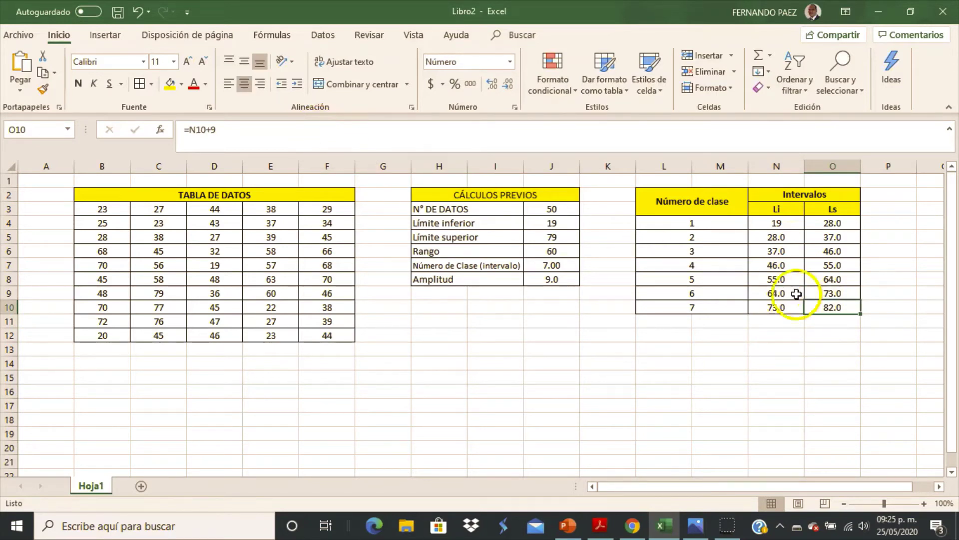
click(400, 130)
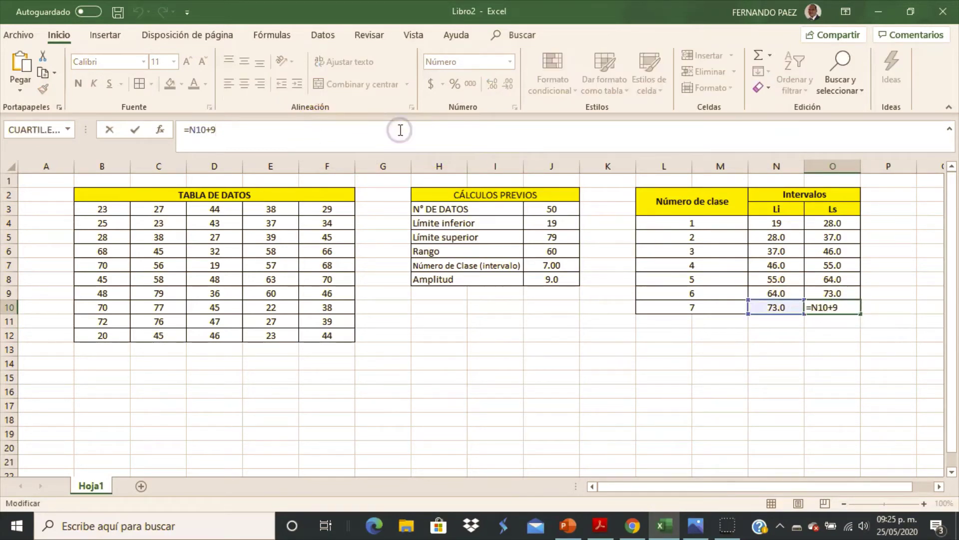
click(639, 345)
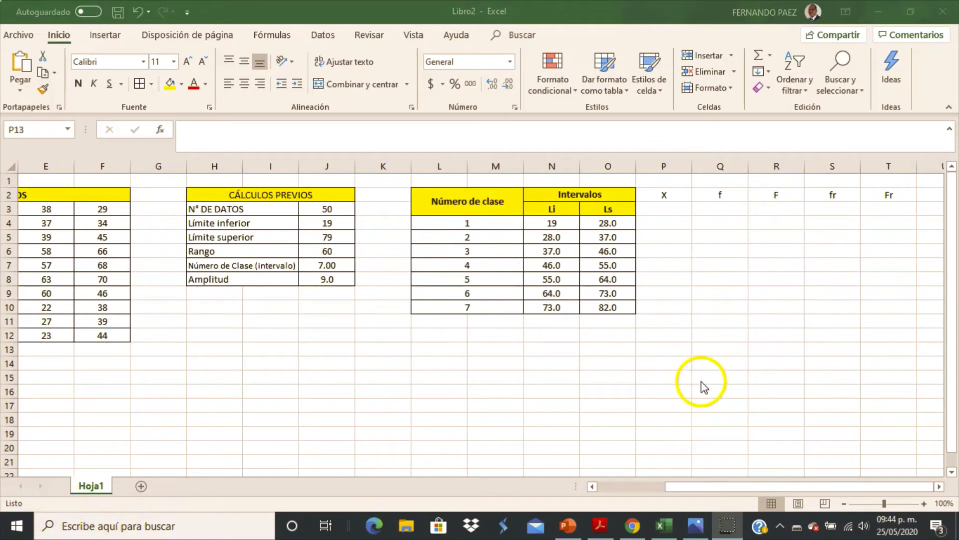
- Make the X, f, F, fr and Fr headings in P2:T2 bold
click(699, 329)
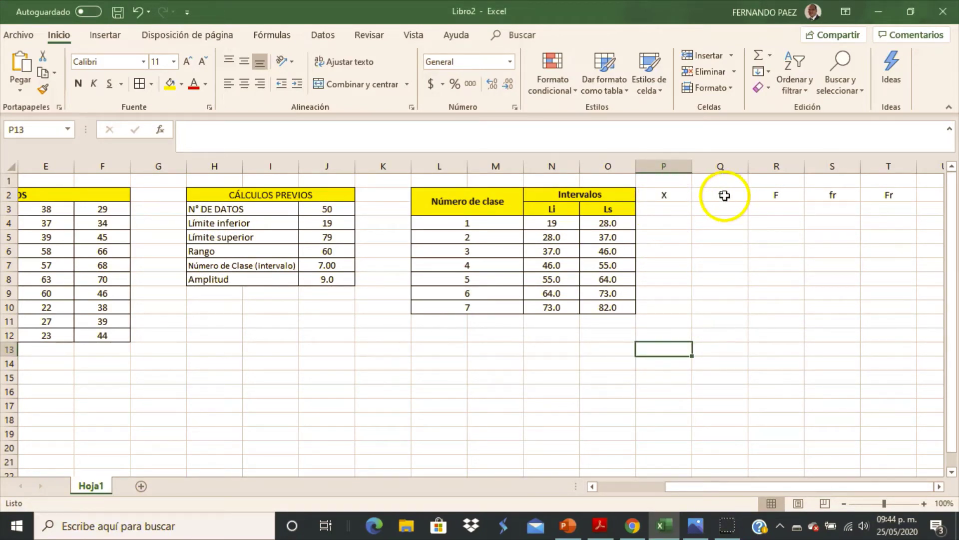
click(783, 195)
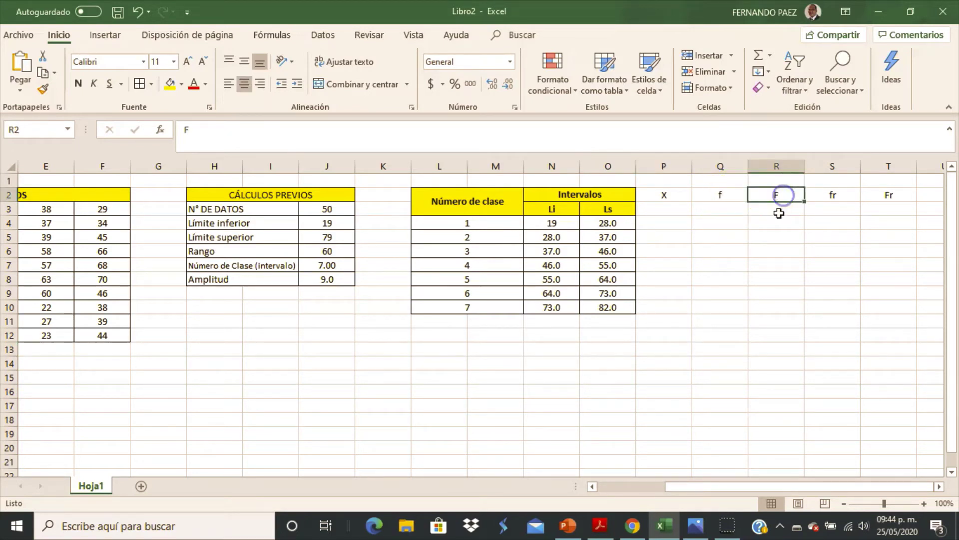
click(829, 194)
click(888, 196)
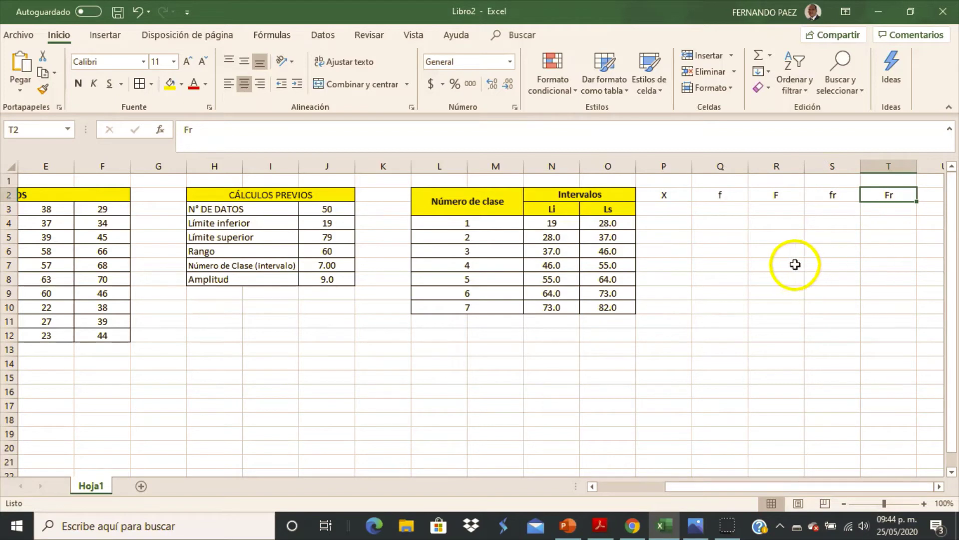
drag(673, 196, 886, 199)
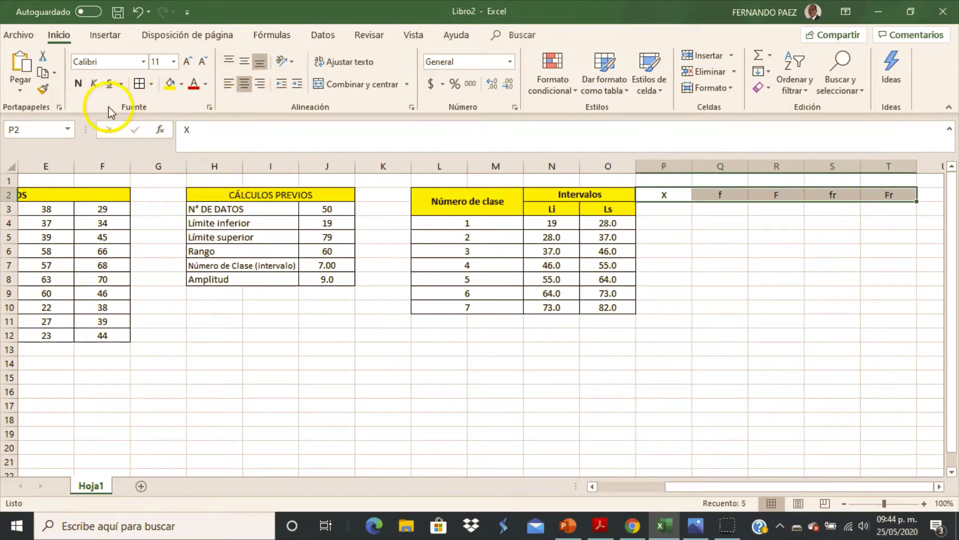
click(78, 84)
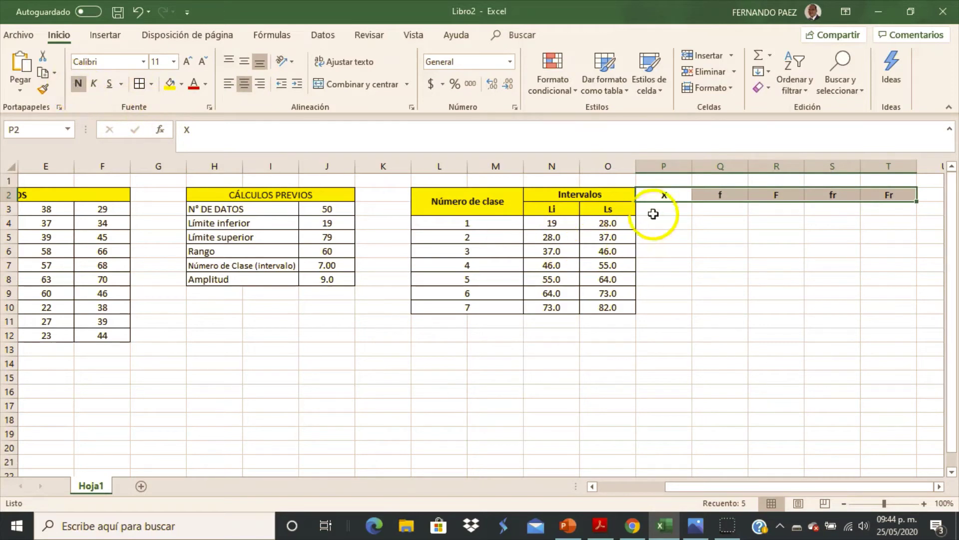
- Merge and center each of the X, f, F, fr and Fr headings across rows 2 and 3 of its own column
drag(671, 196, 670, 209)
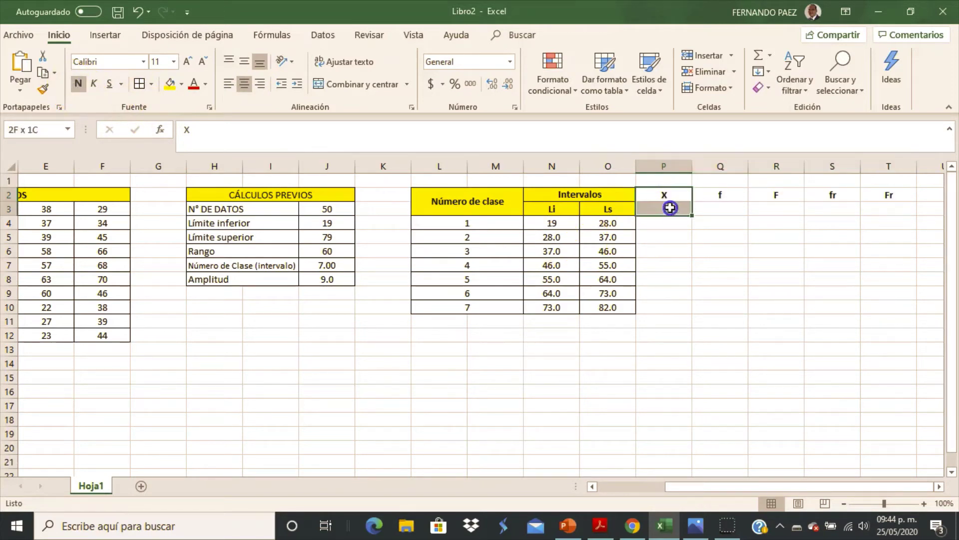
click(317, 83)
drag(723, 196, 766, 214)
click(355, 83)
click(345, 84)
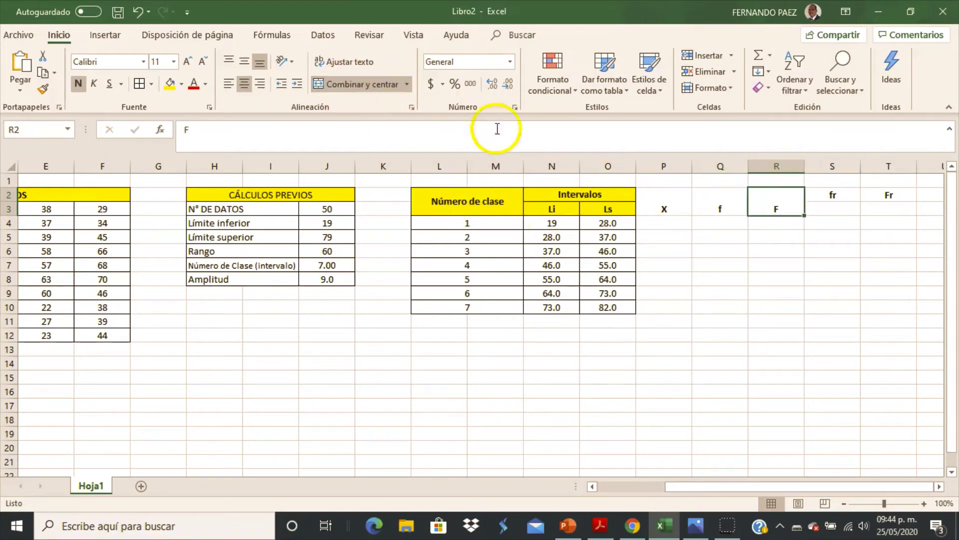
drag(844, 195, 894, 210)
click(354, 84)
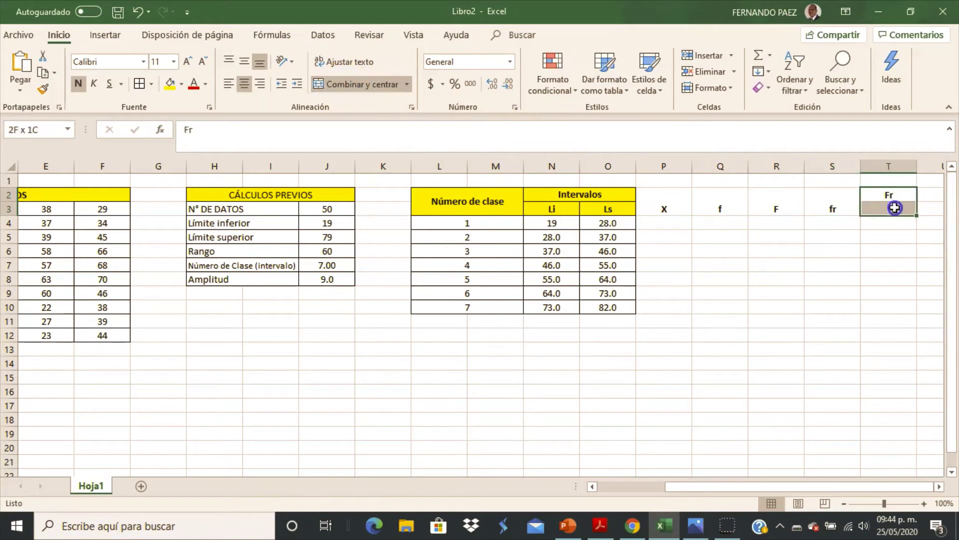
click(369, 84)
- Align the merged headings in P2:T3 to the vertical middle and fill them with yellow
drag(660, 198, 879, 210)
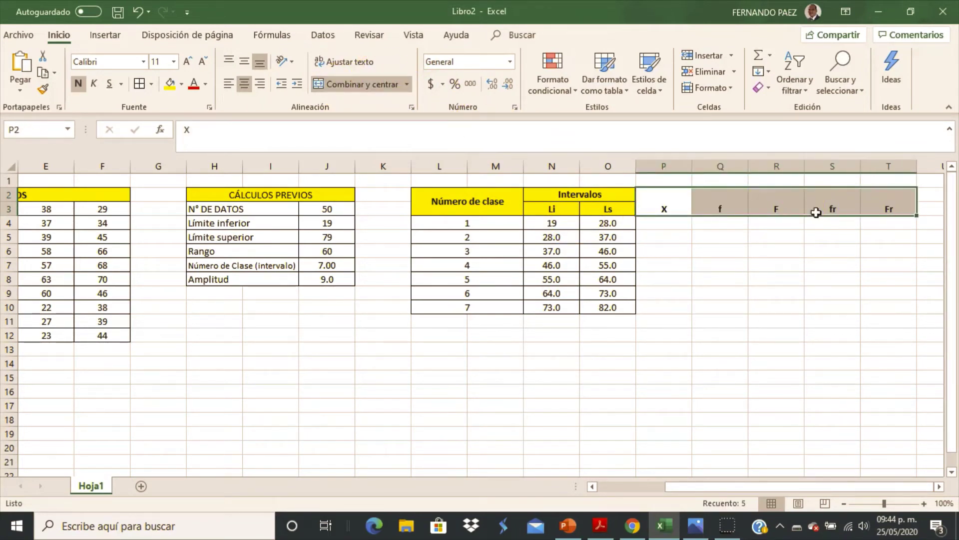
click(245, 61)
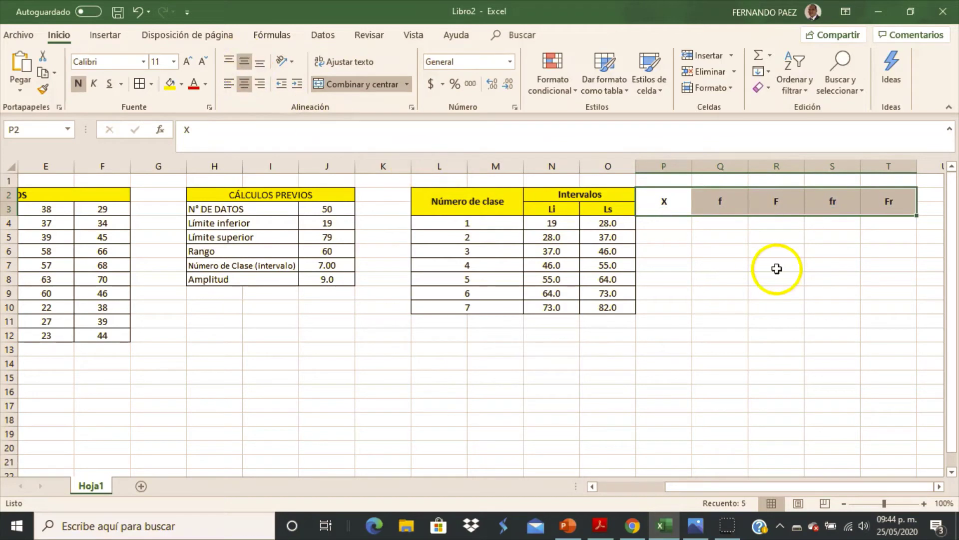
click(170, 84)
click(715, 305)
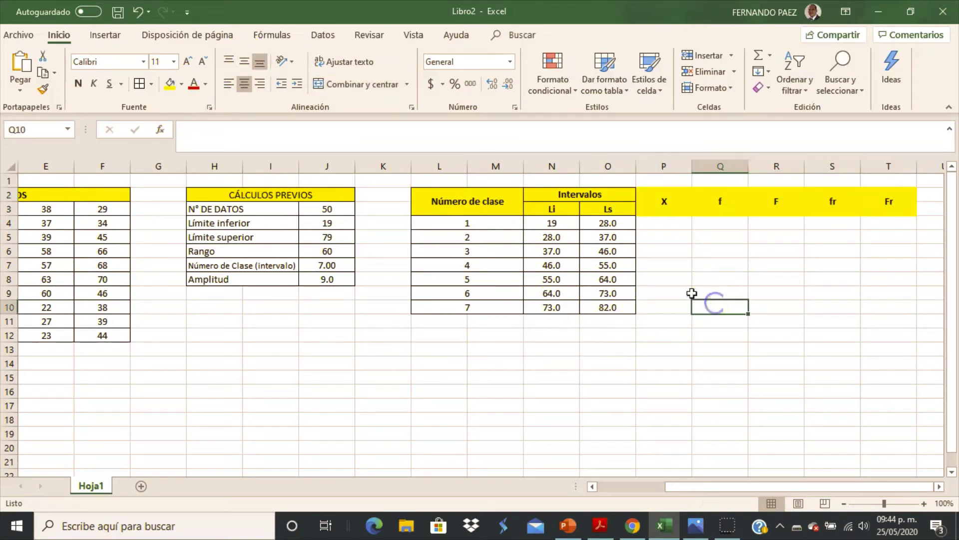
- Apply all borders to the X to Fr columns of the table, range P2:T10
drag(662, 198, 880, 304)
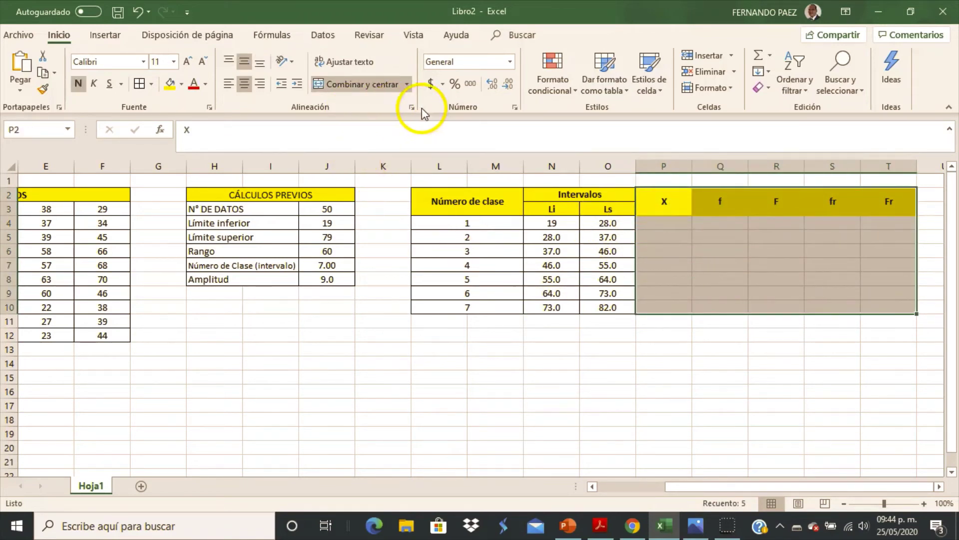
click(138, 84)
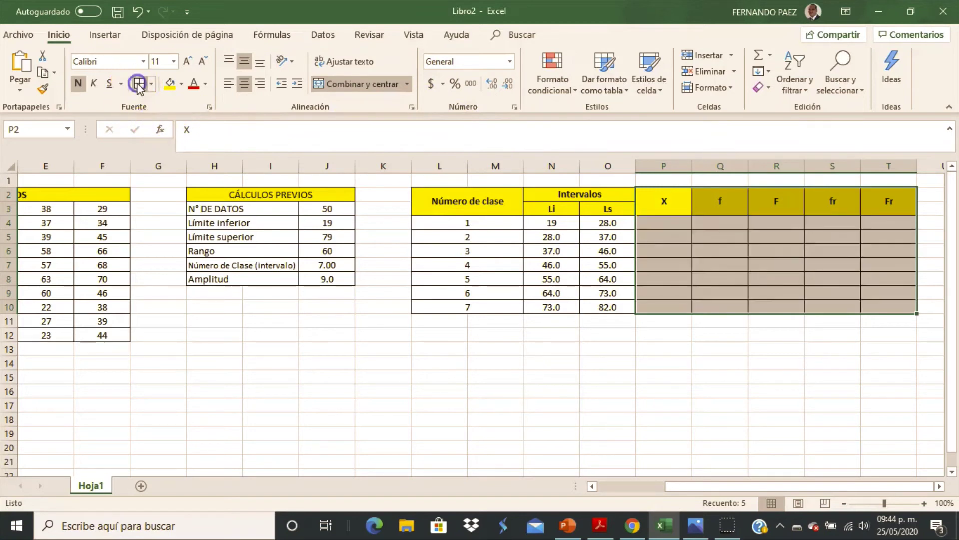
click(696, 369)
- Calculate the class mark X in P4 with =(N4+O4)/2 and fill the formula down to P10
click(665, 224)
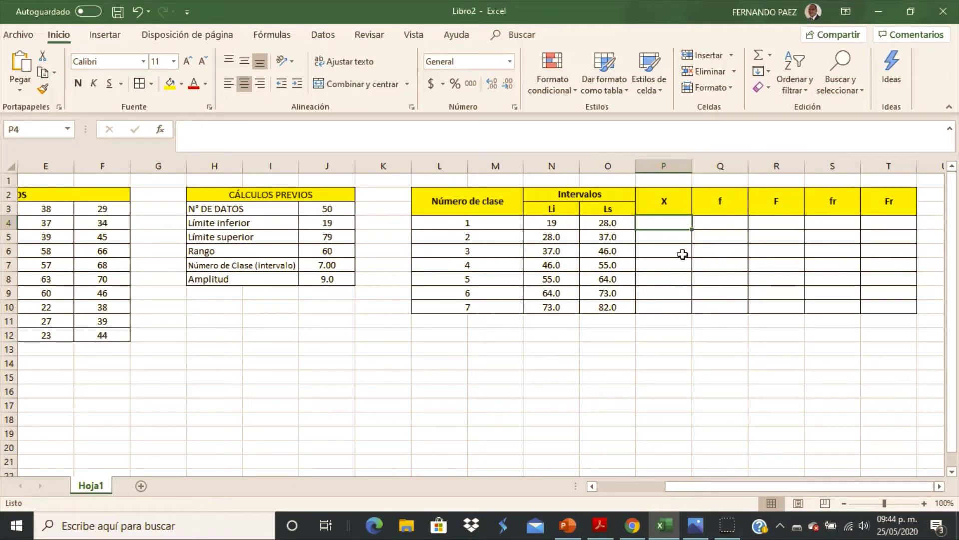
text(=()
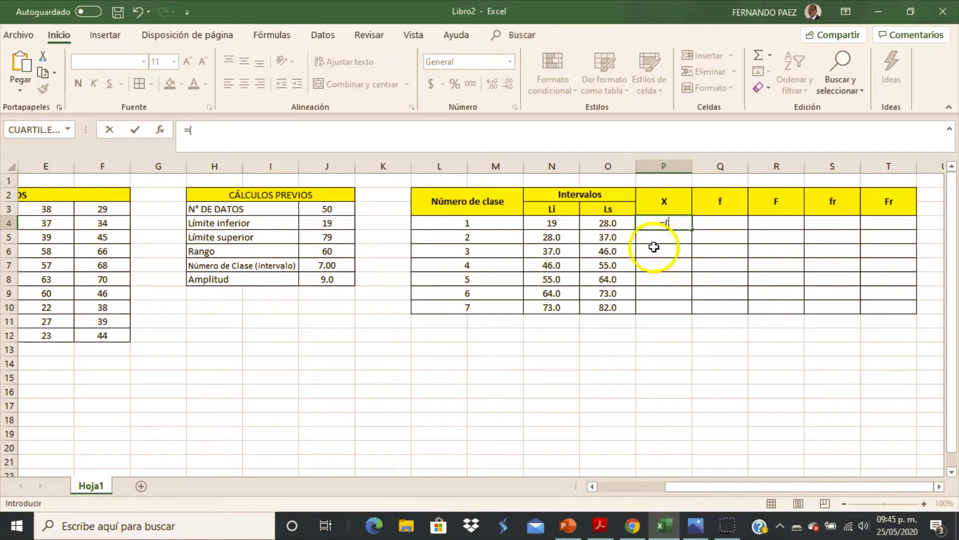
click(553, 223)
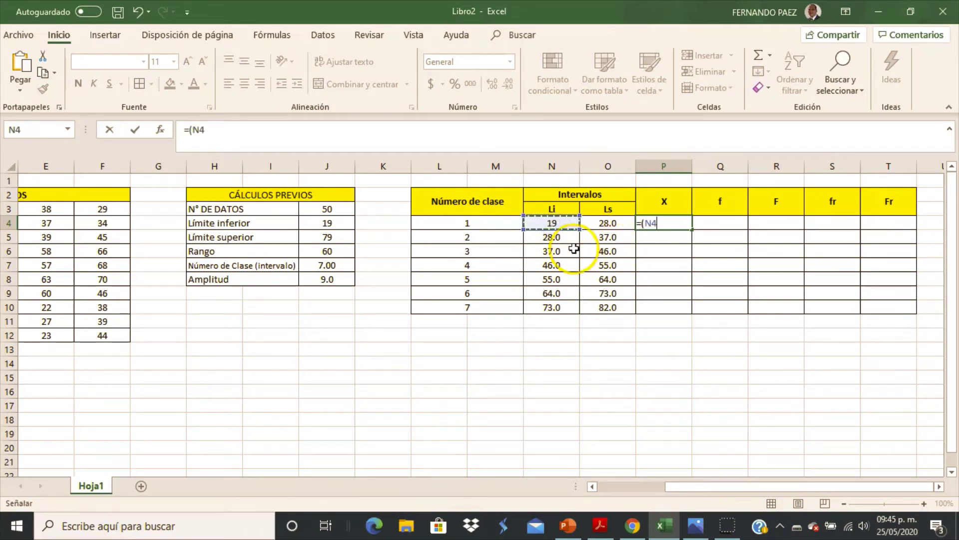
text(+)
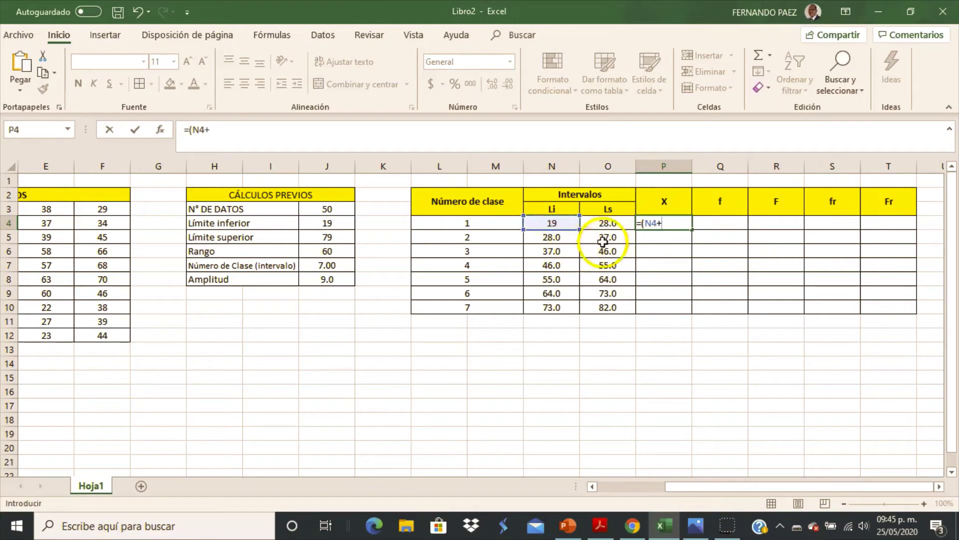
click(621, 223)
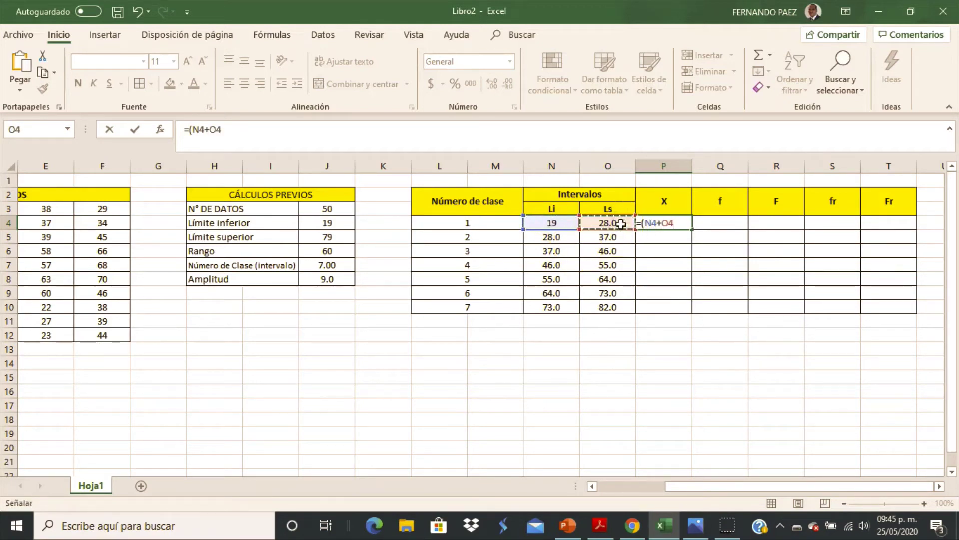
text())
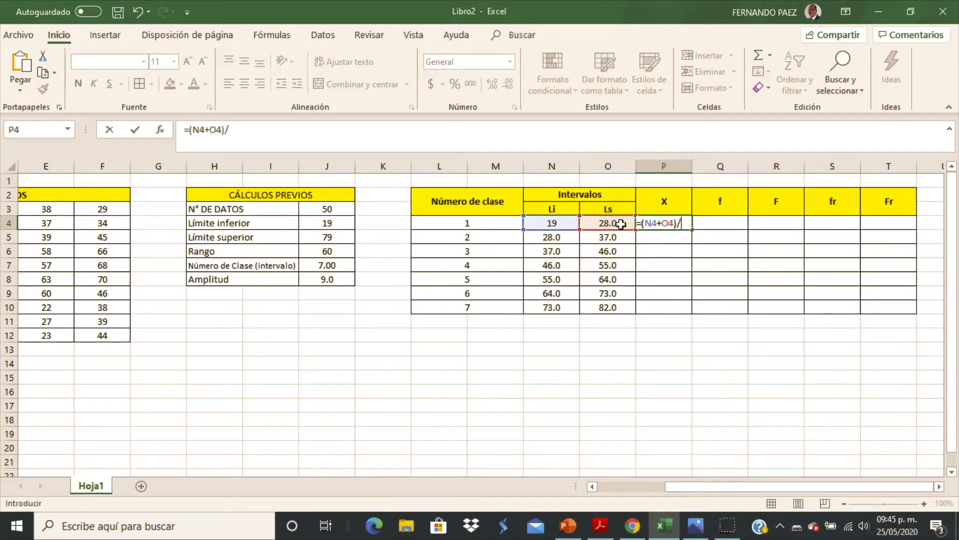
text(/2)
key(Return)
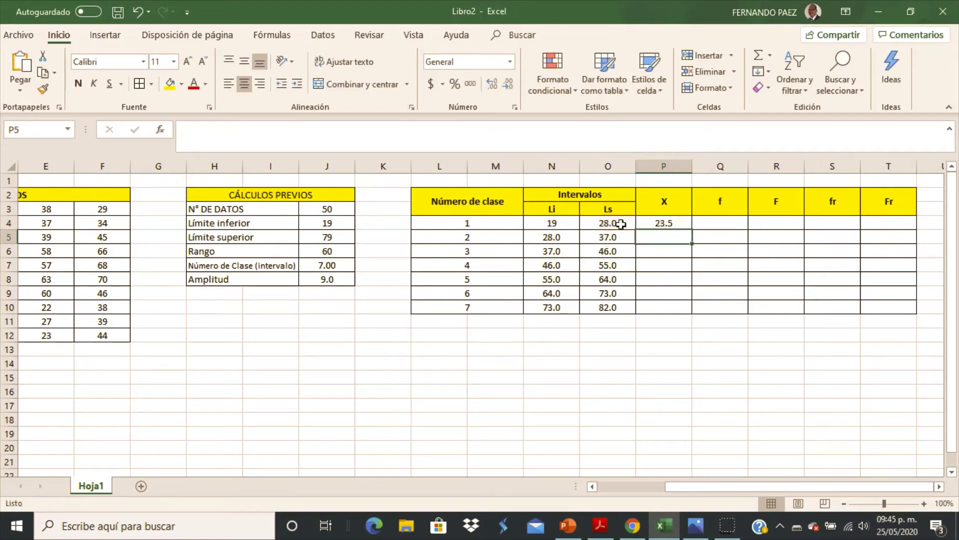
click(666, 220)
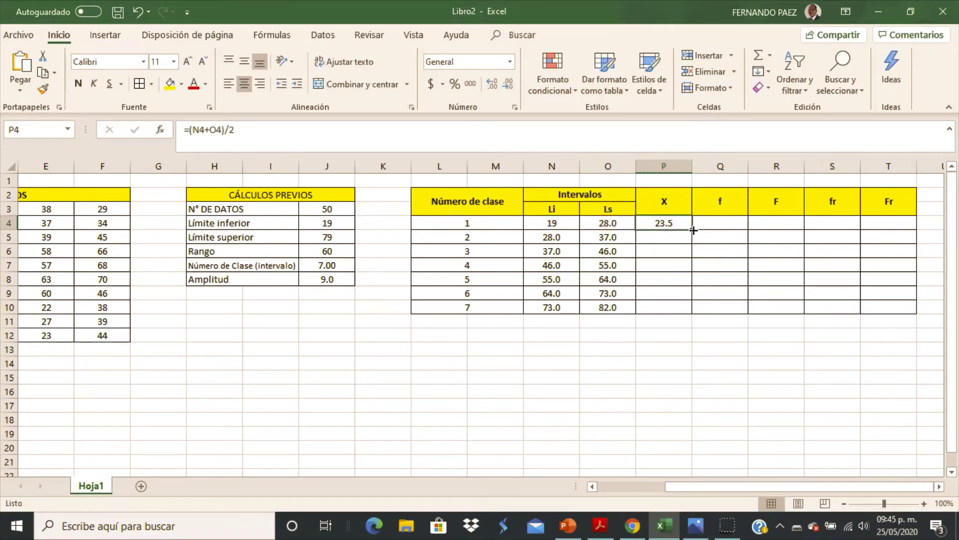
drag(693, 229, 697, 311)
- Check the copied class mark formulas in P10, P7 and P8 against their Li and Ls cells
click(674, 308)
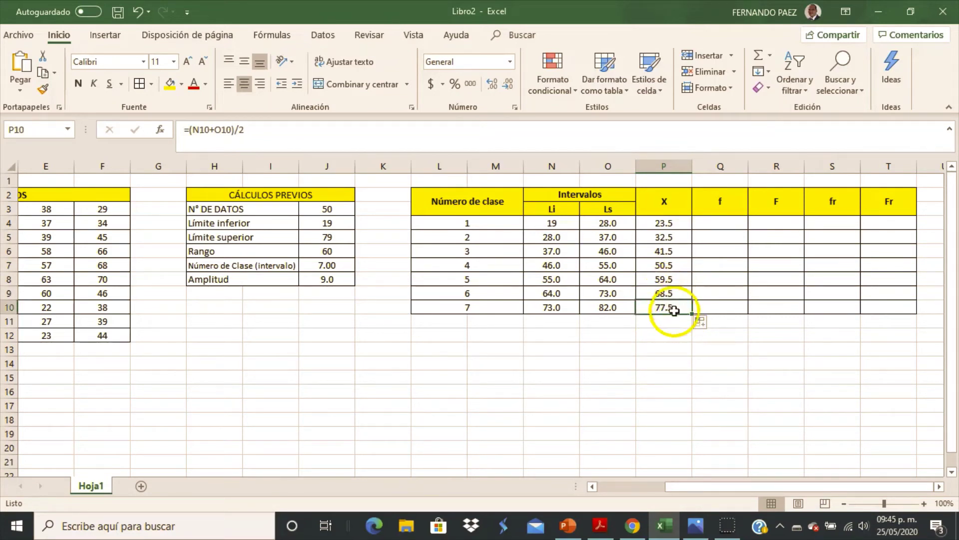
click(311, 132)
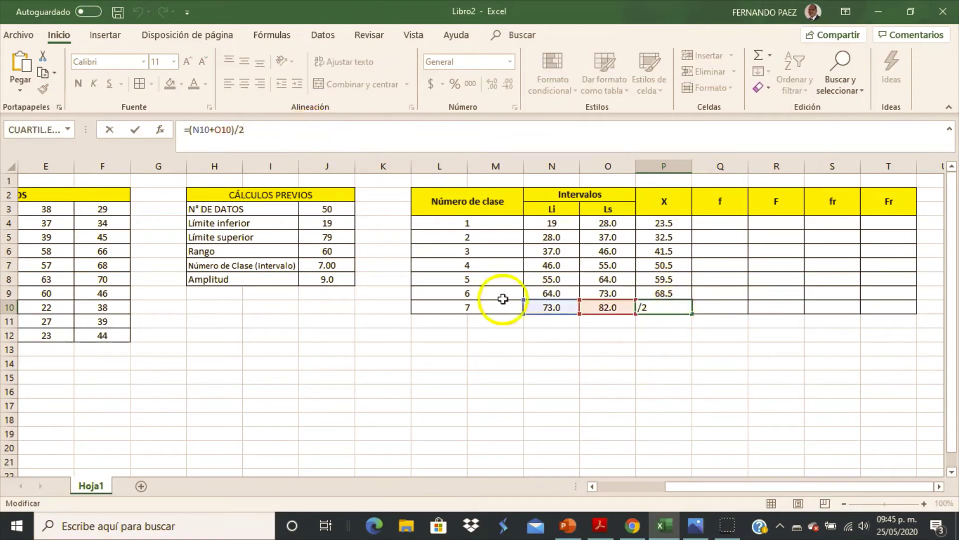
click(669, 265)
click(281, 130)
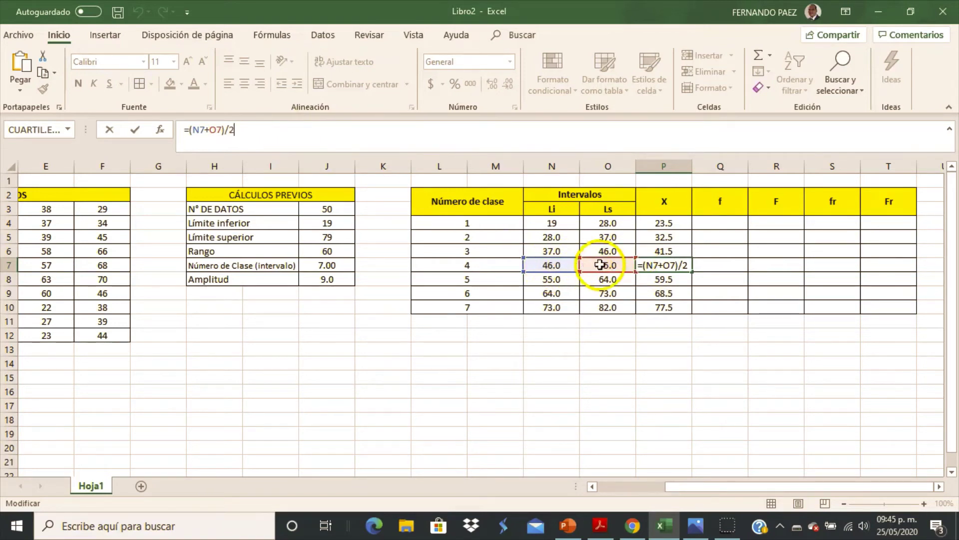
click(668, 280)
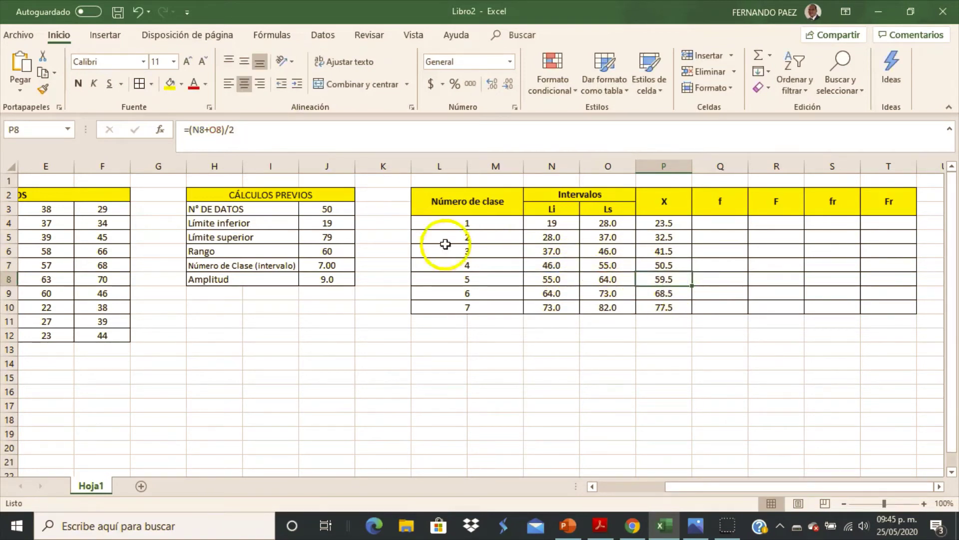
click(268, 129)
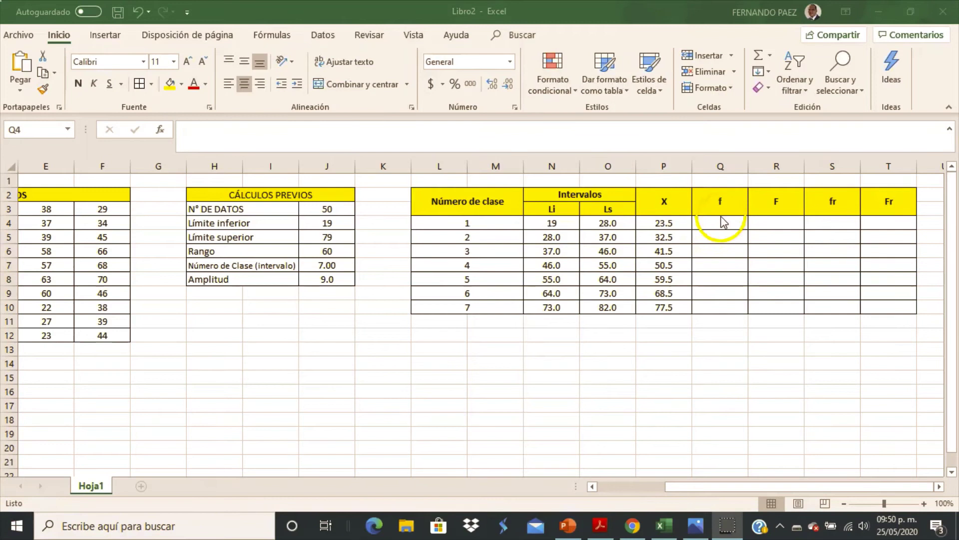
- Enter =FRECUENCIA(B3:F12,O4:O10) in Q4 to count the data falling in the first class
click(721, 219)
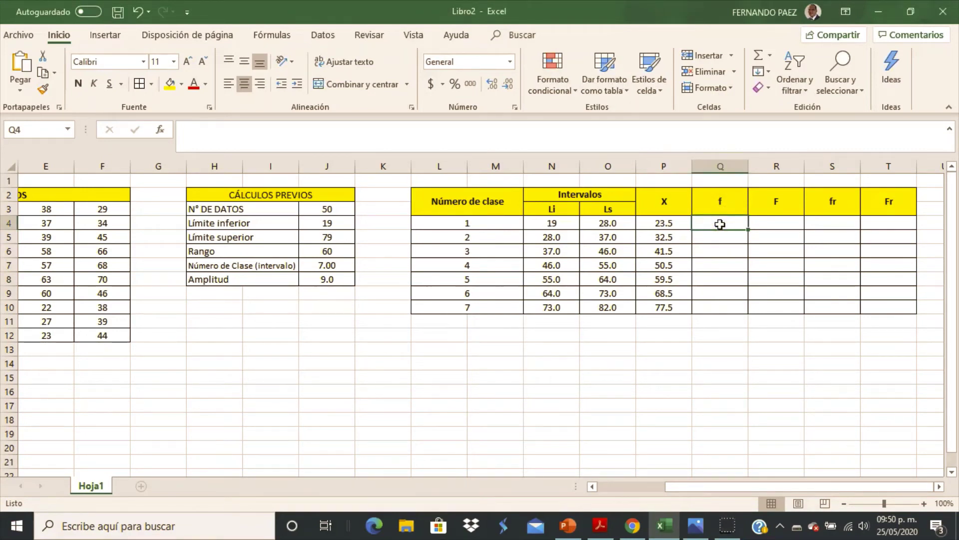
text(=)
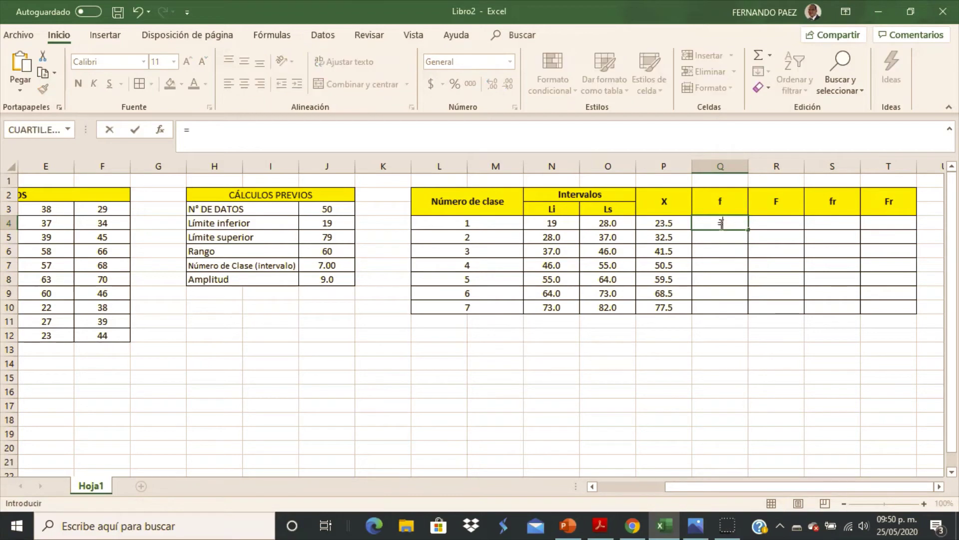
text(frec)
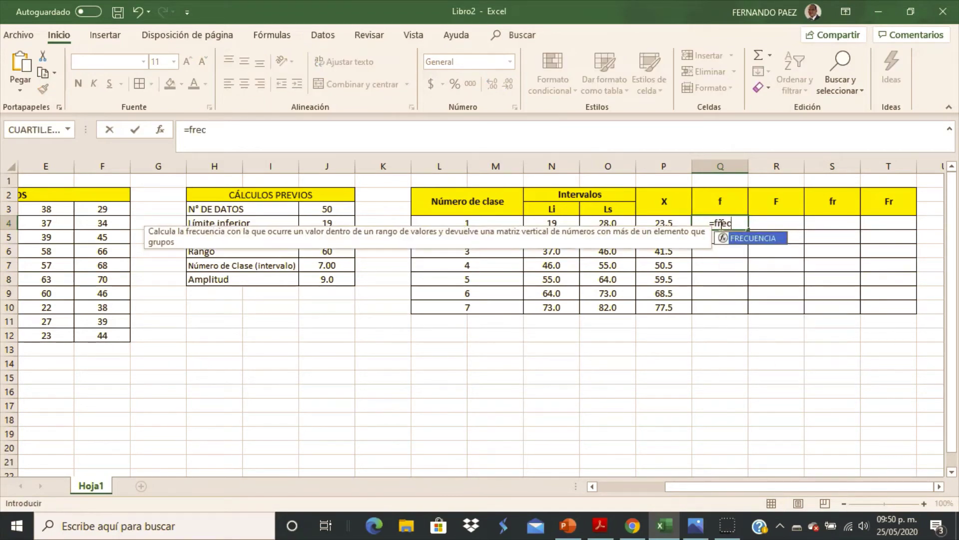
double_click(749, 238)
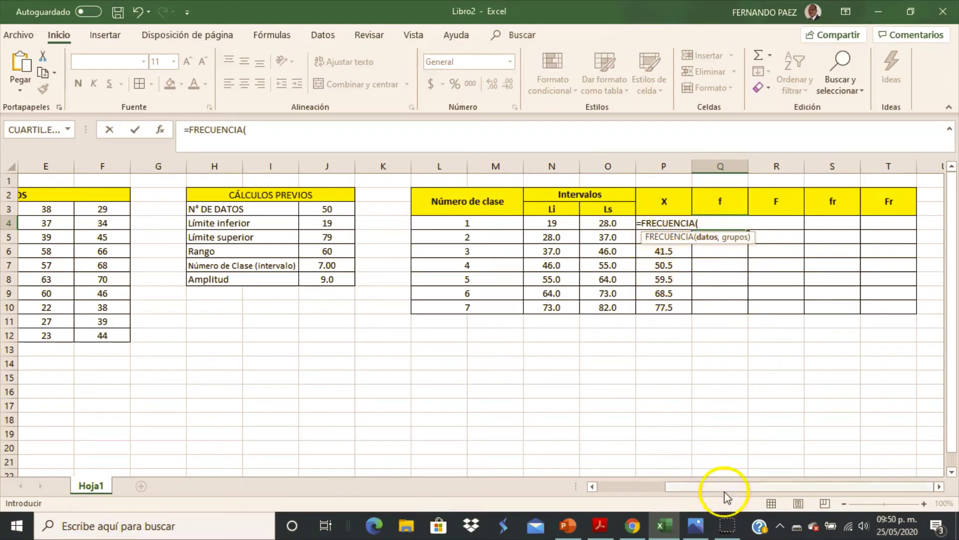
drag(725, 488, 634, 469)
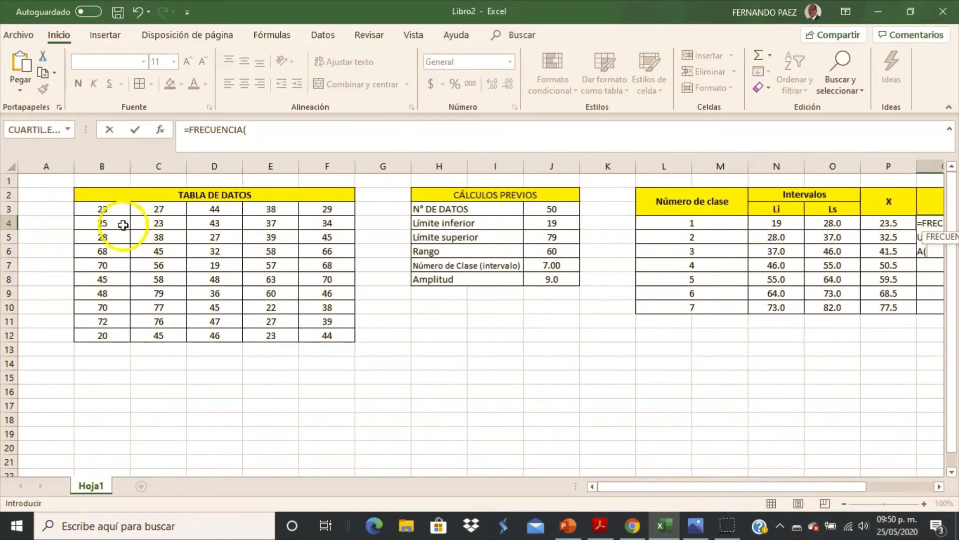
drag(106, 210, 326, 335)
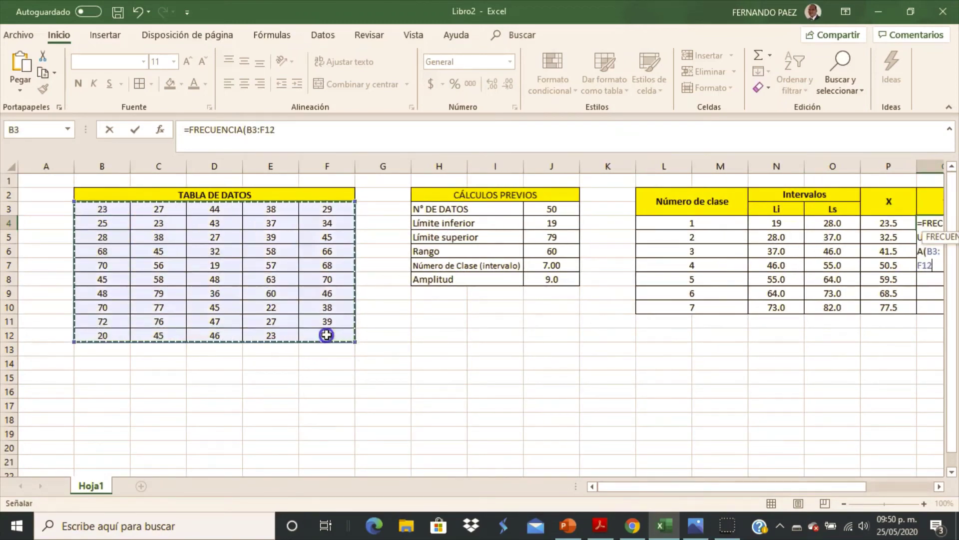
drag(706, 489, 776, 483)
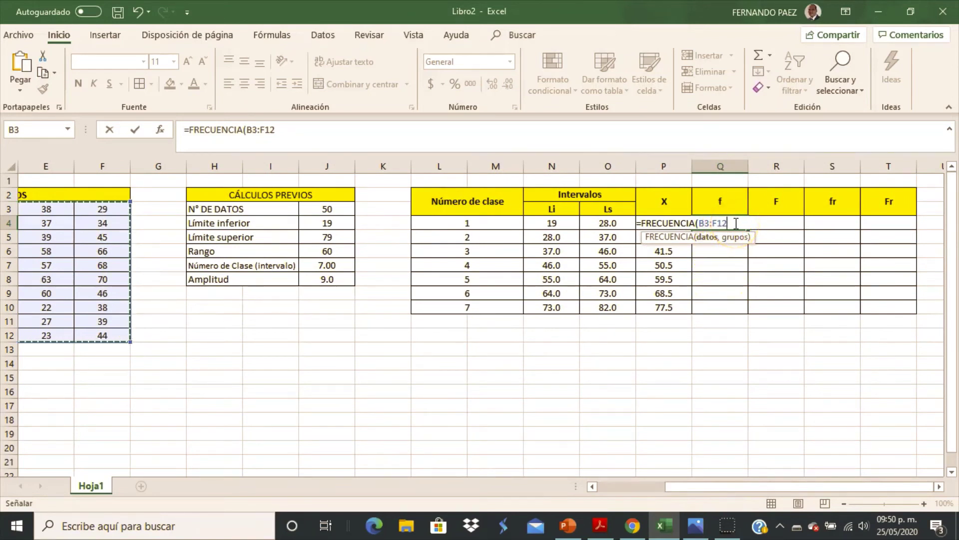
text(,)
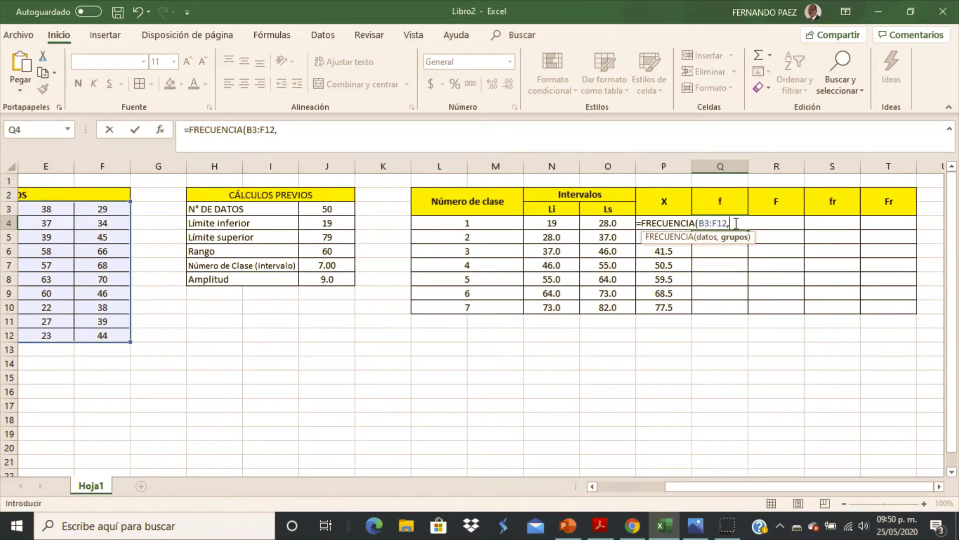
click(614, 222)
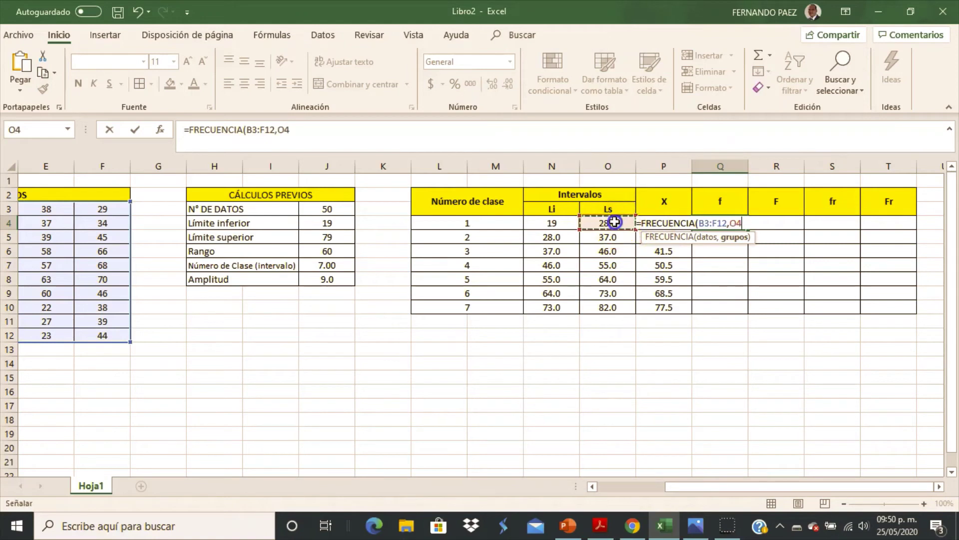
drag(615, 222, 626, 306)
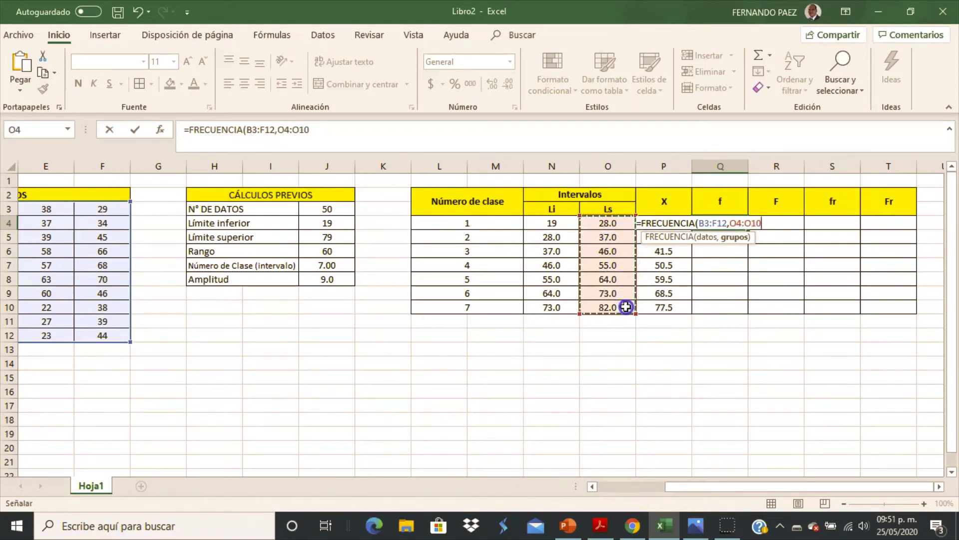
text())
key(ctrl+Return)
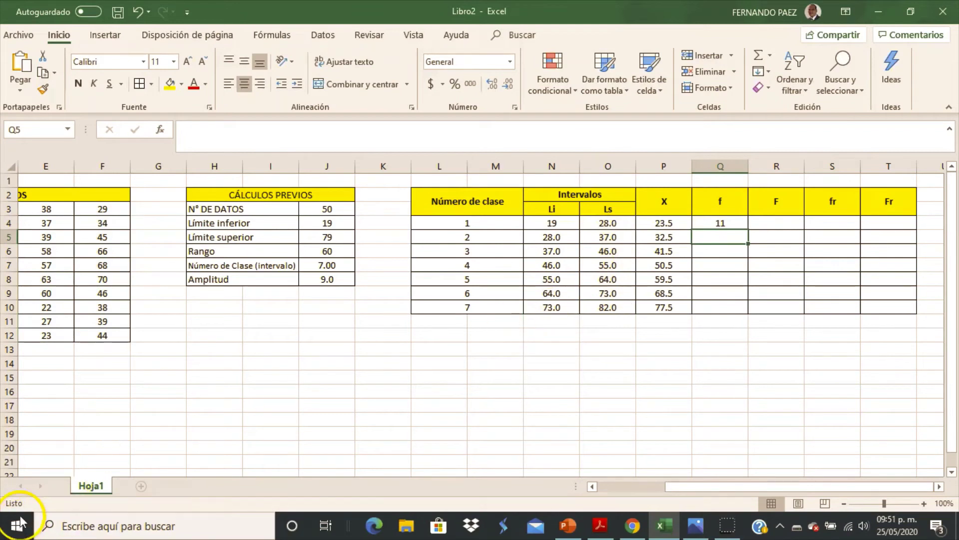
- Apply the FRECUENCIA formula of Q4 as an array formula across Q4:Q10 to fill the f column
click(727, 223)
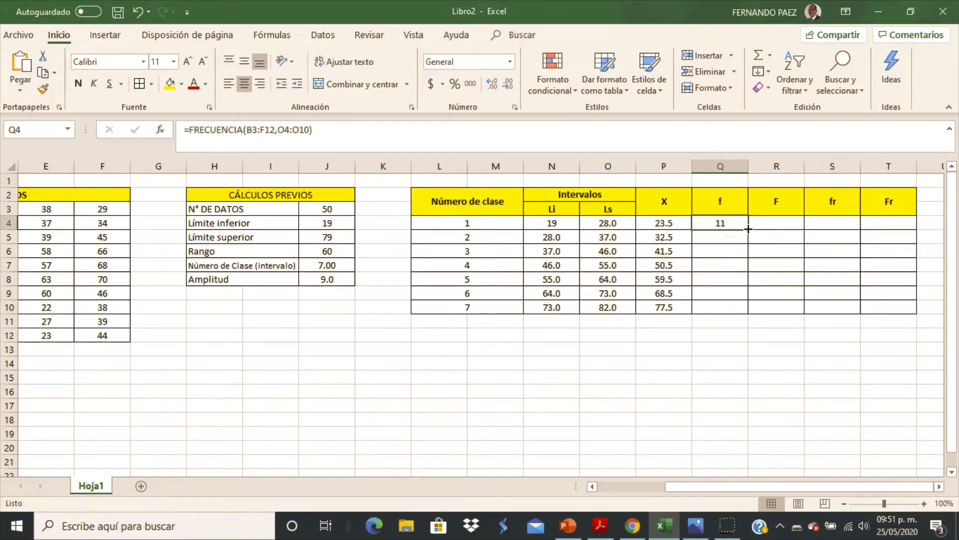
mouse_move(748, 229)
mouse_down()
mouse_move(746, 317)
mouse_move(748, 228)
mouse_up()
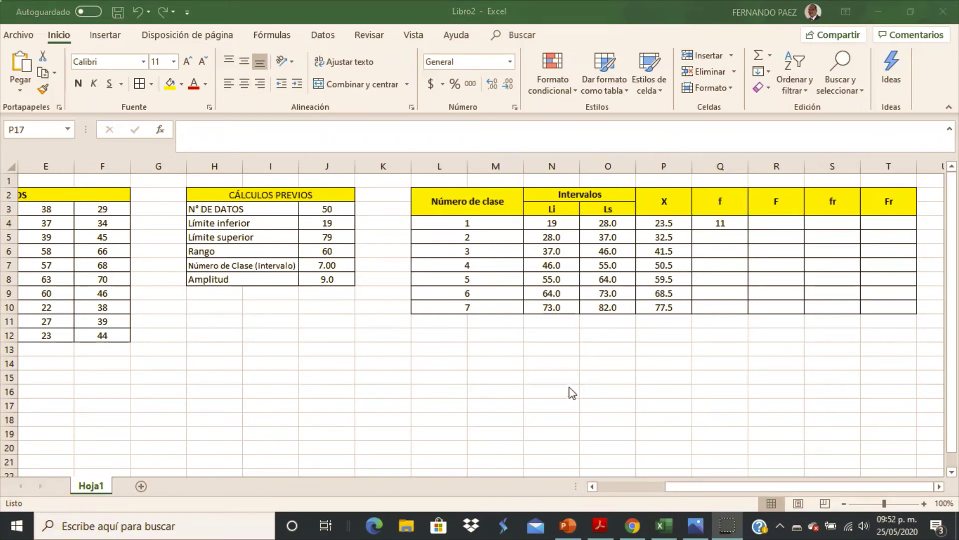
click(738, 226)
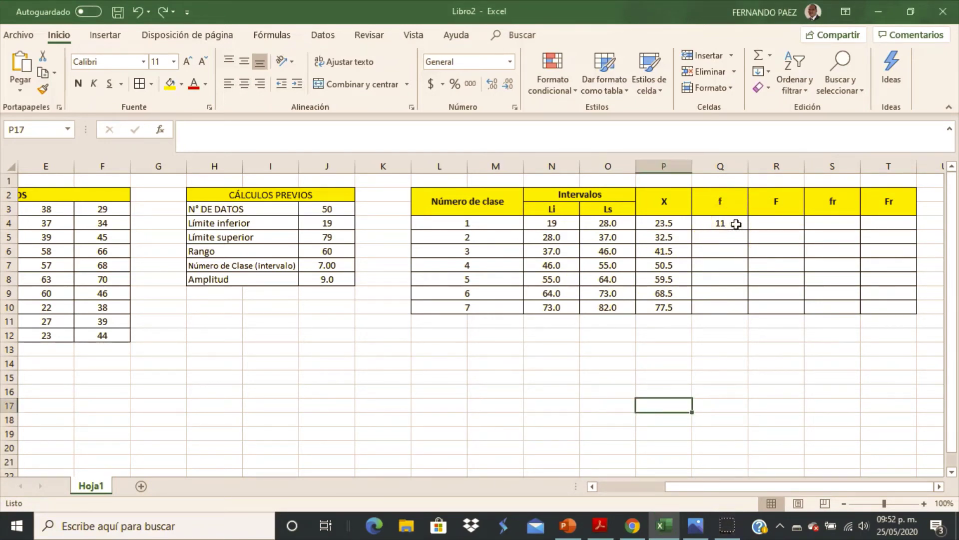
drag(738, 225, 736, 305)
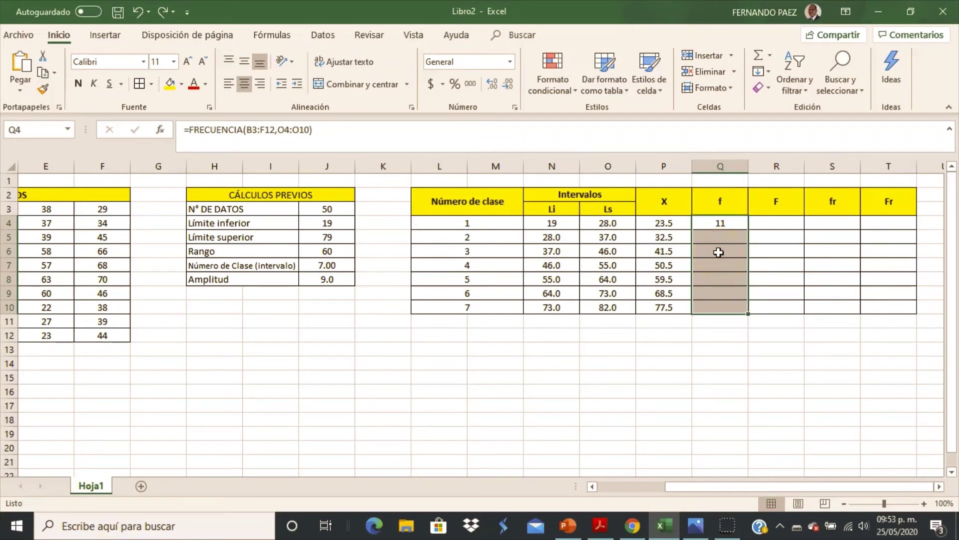
key(F2)
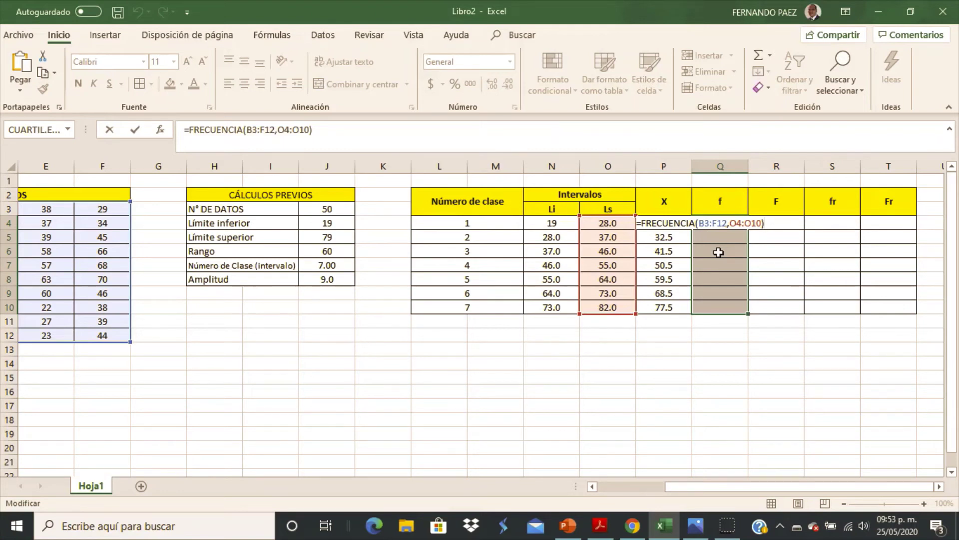
key(ctrl+shift+Return)
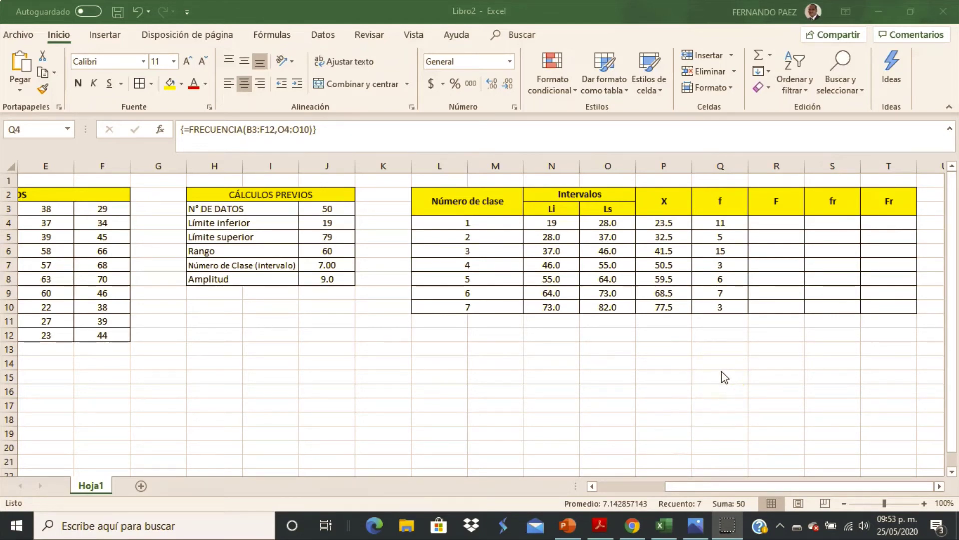
click(730, 223)
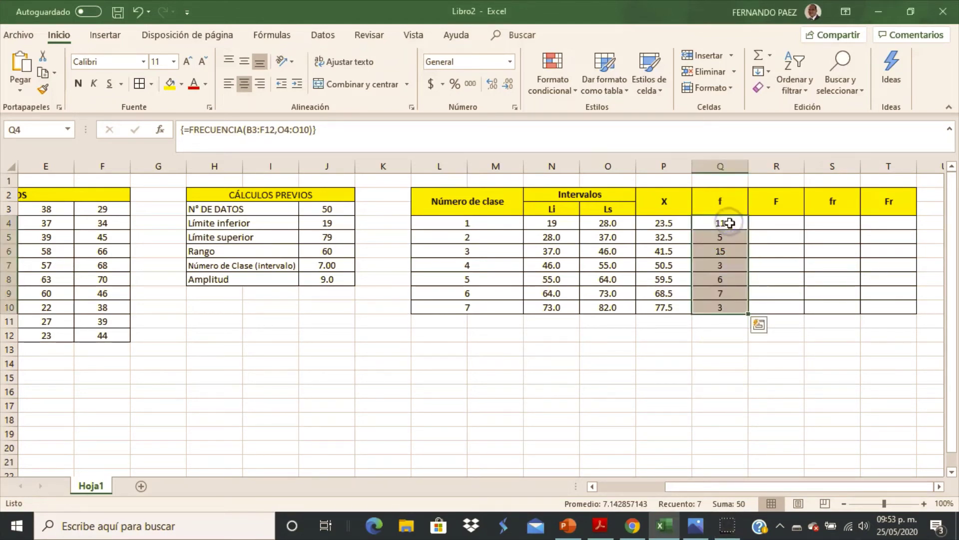
click(728, 222)
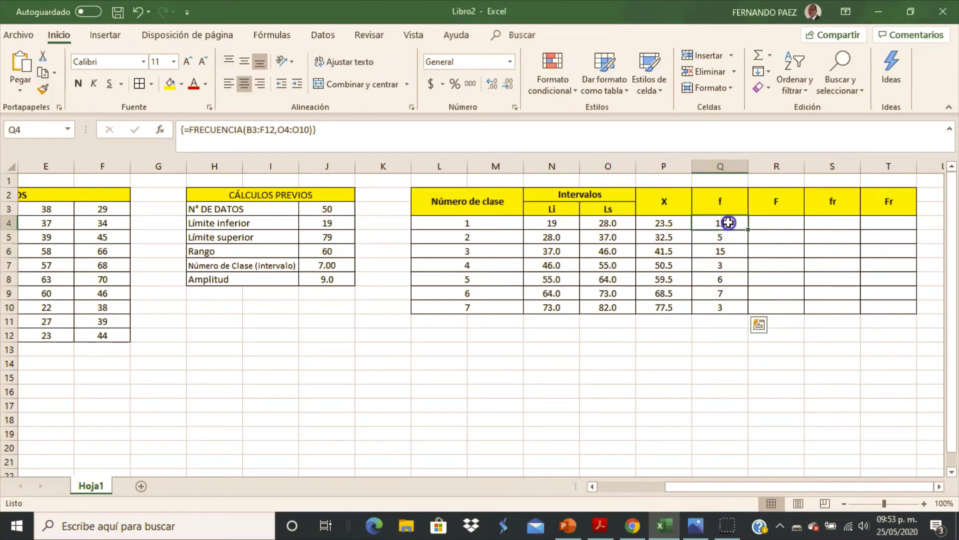
drag(728, 223, 735, 313)
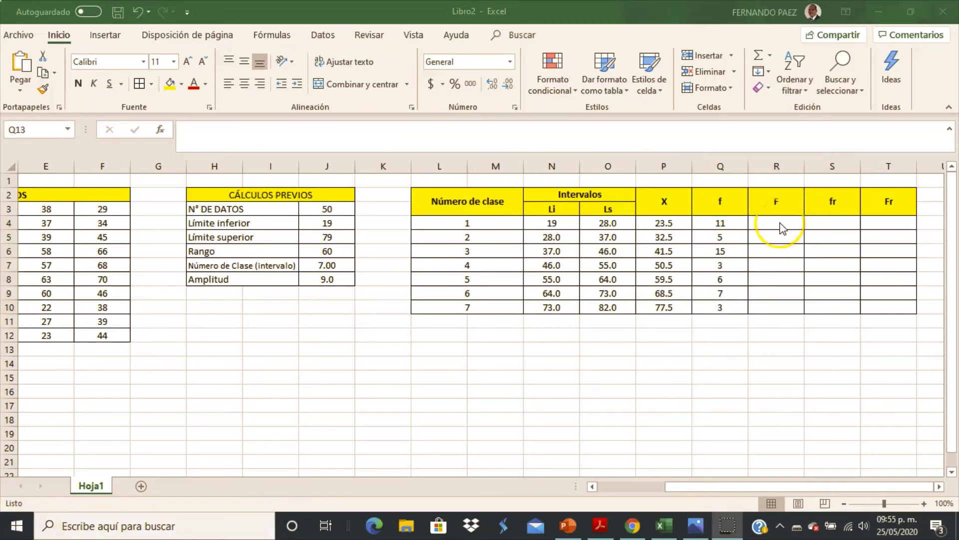
- Start the cumulative frequency column F by entering =Q4 in R4
click(780, 223)
click(780, 223)
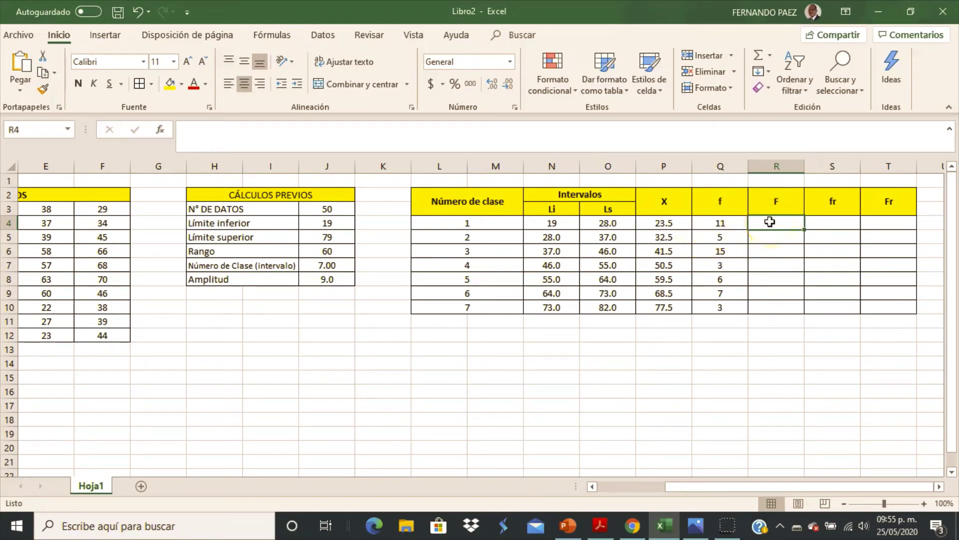
text(=)
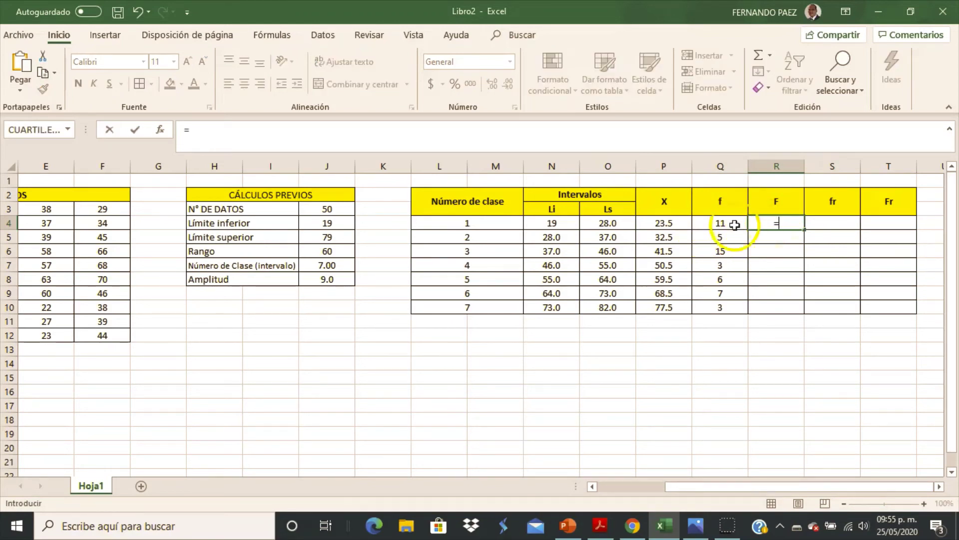
click(720, 223)
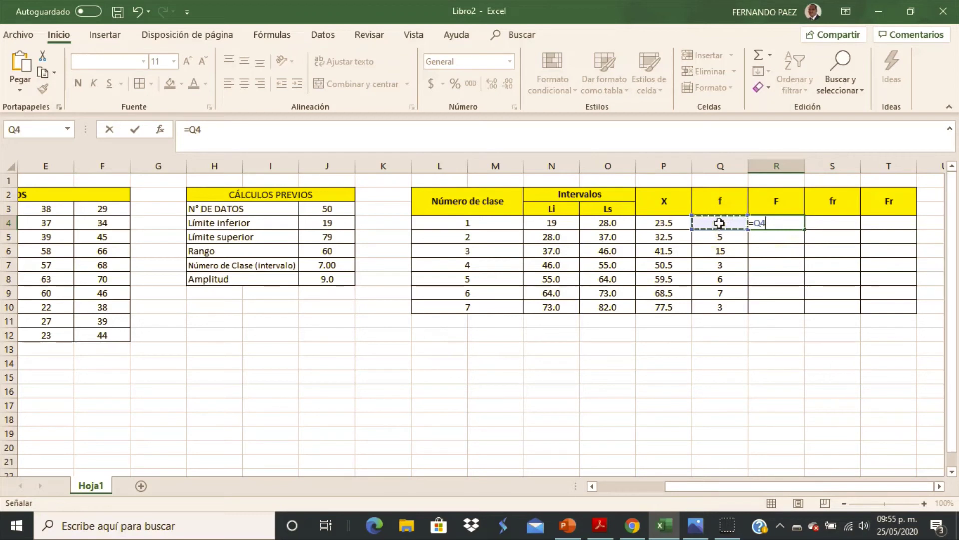
key(Return)
- Calculate the second cumulative frequency in R5 with =R4+Q5 and fill the formula down to R10
click(780, 234)
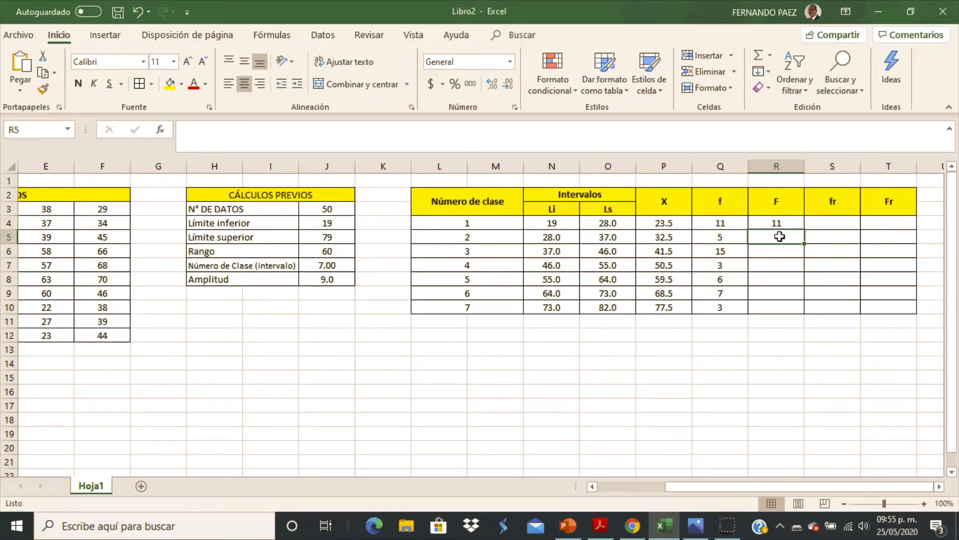
text(=)
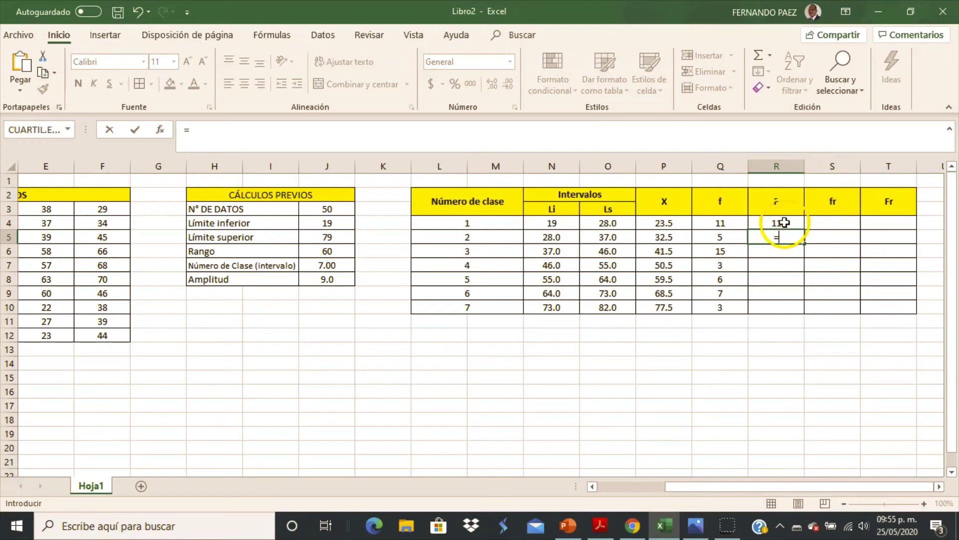
click(782, 221)
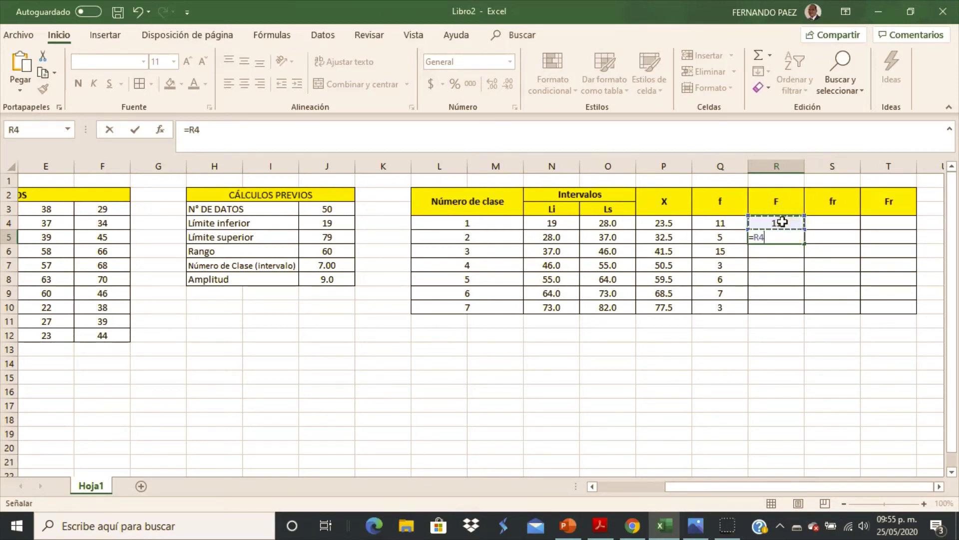
text(+)
click(727, 238)
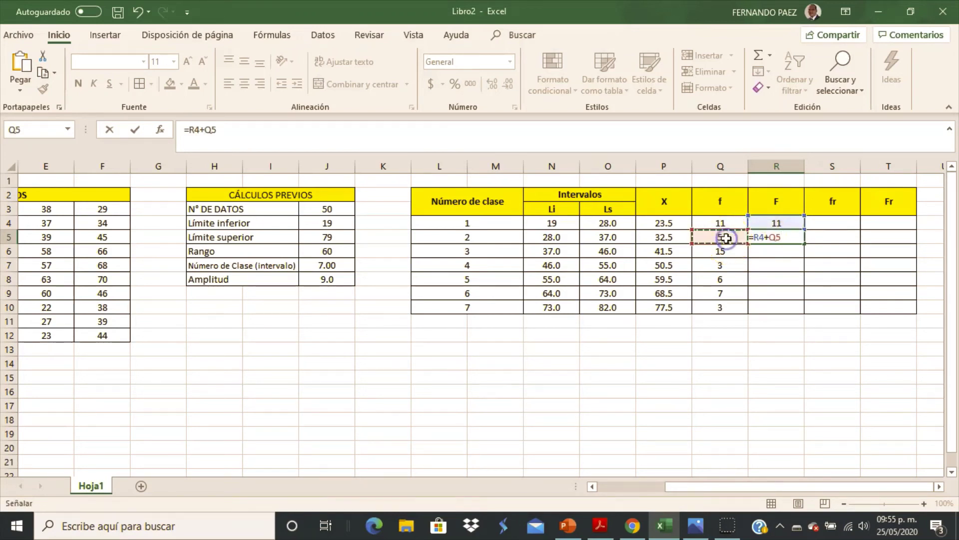
key(Return)
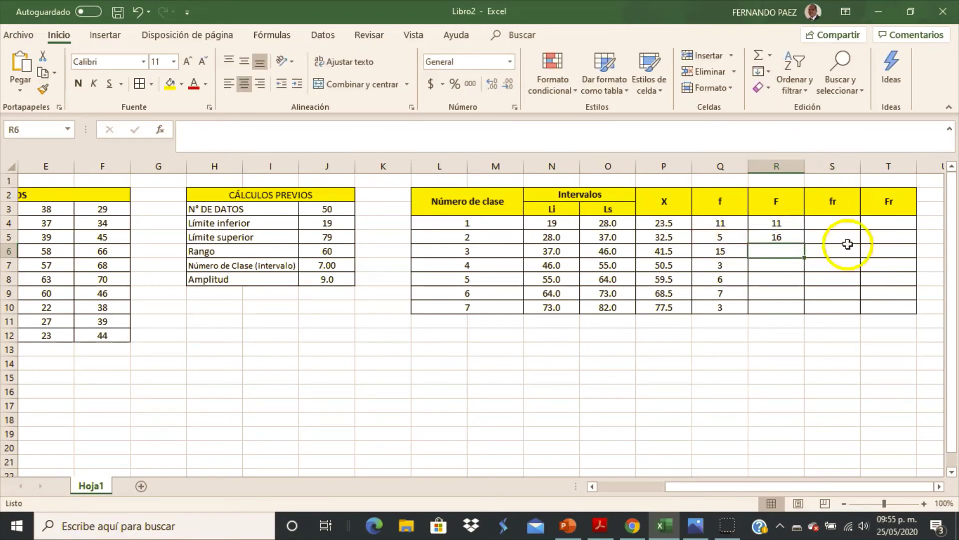
click(787, 239)
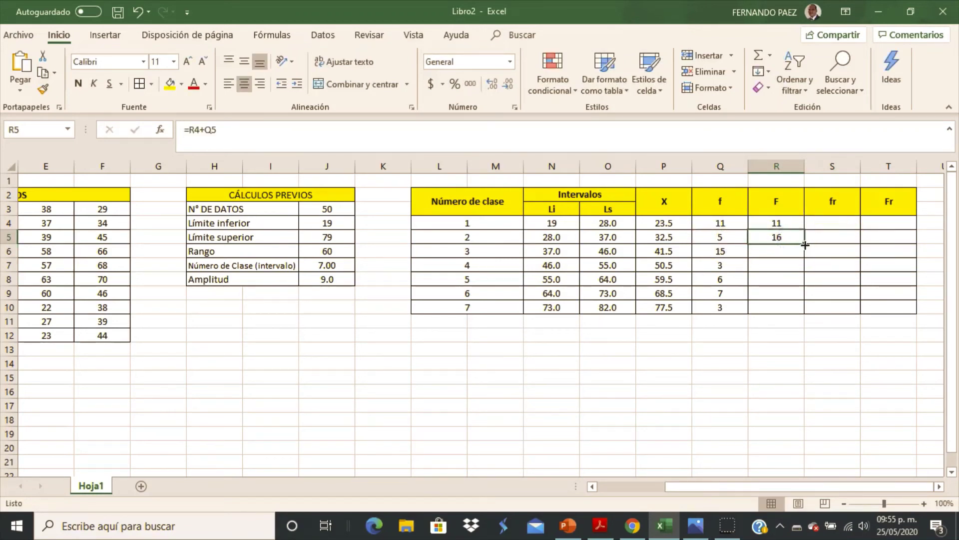
drag(804, 243, 805, 314)
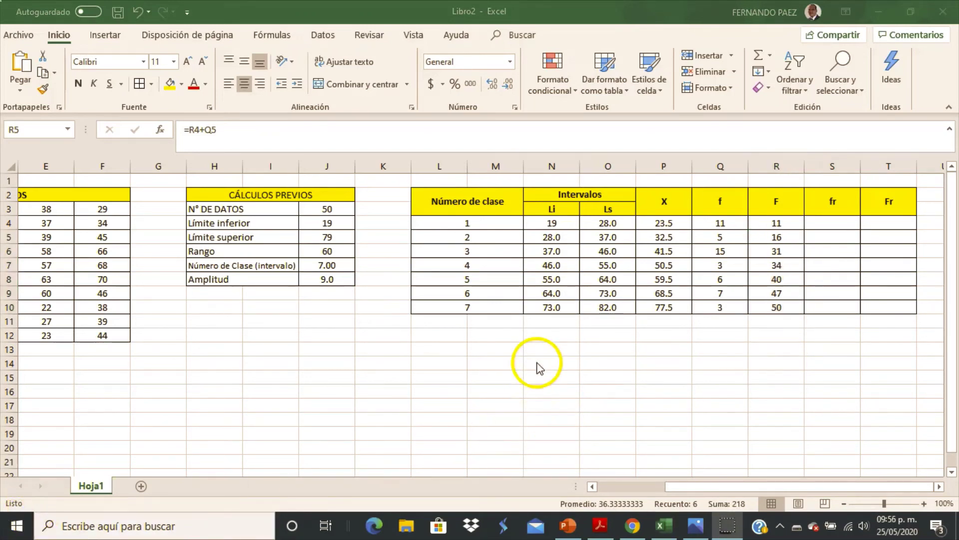
- Merge and center L11:P11 below the table and label it Suma
click(473, 318)
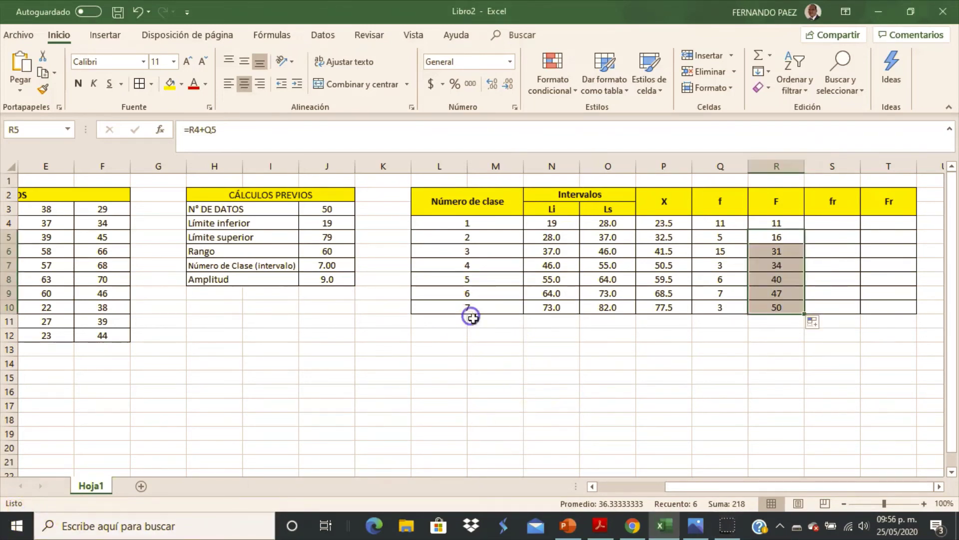
drag(460, 322, 648, 322)
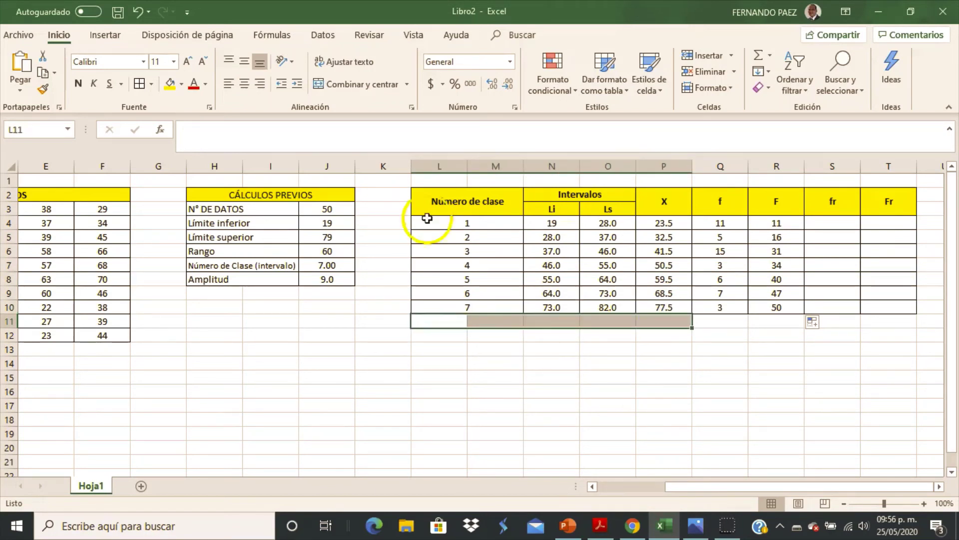
click(337, 86)
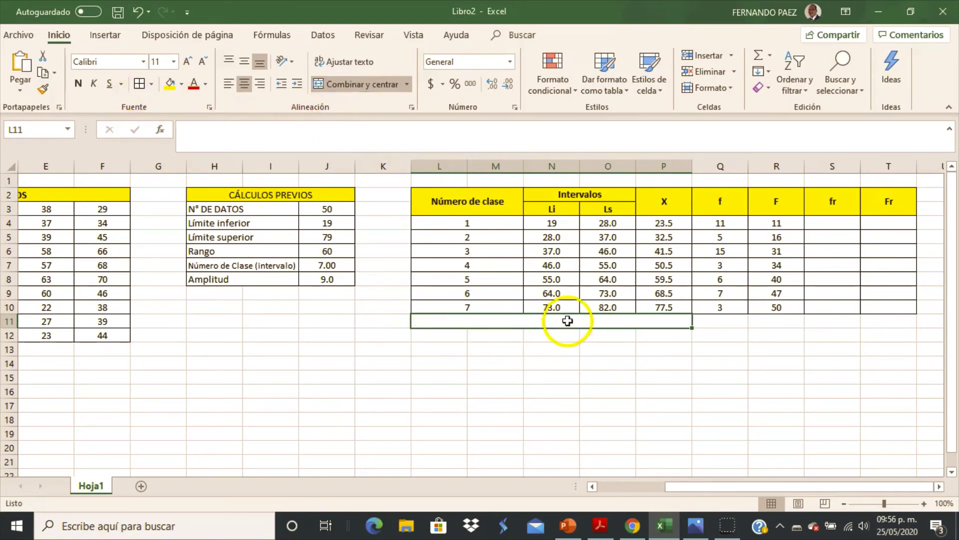
text(Suma)
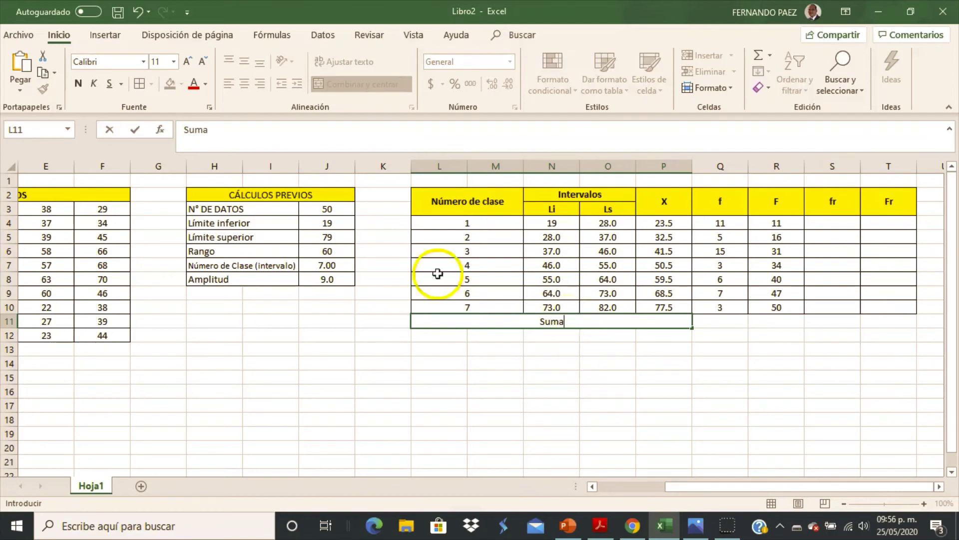
click(537, 377)
click(572, 327)
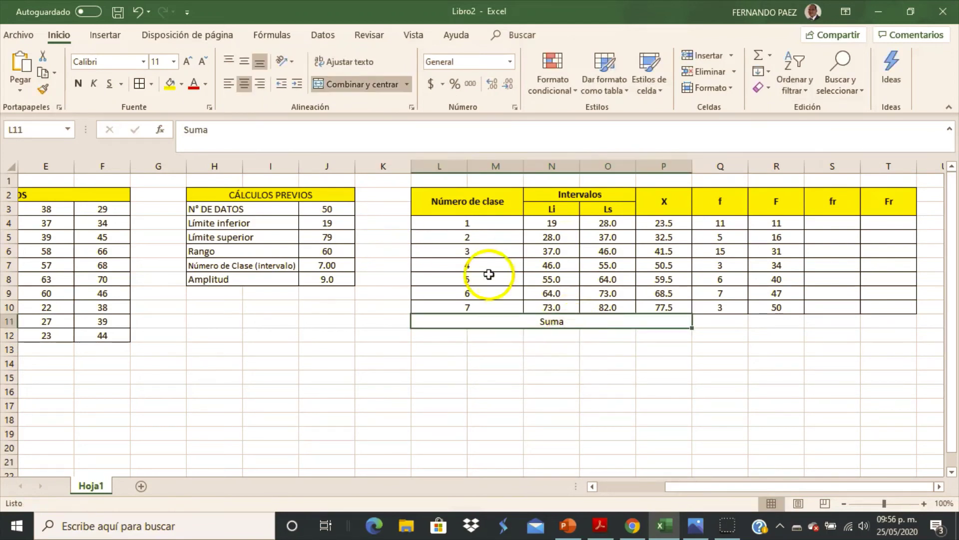
- Right-align the Suma label and total the f column in Q11 with =SUMA(Q4:Q10)
click(259, 83)
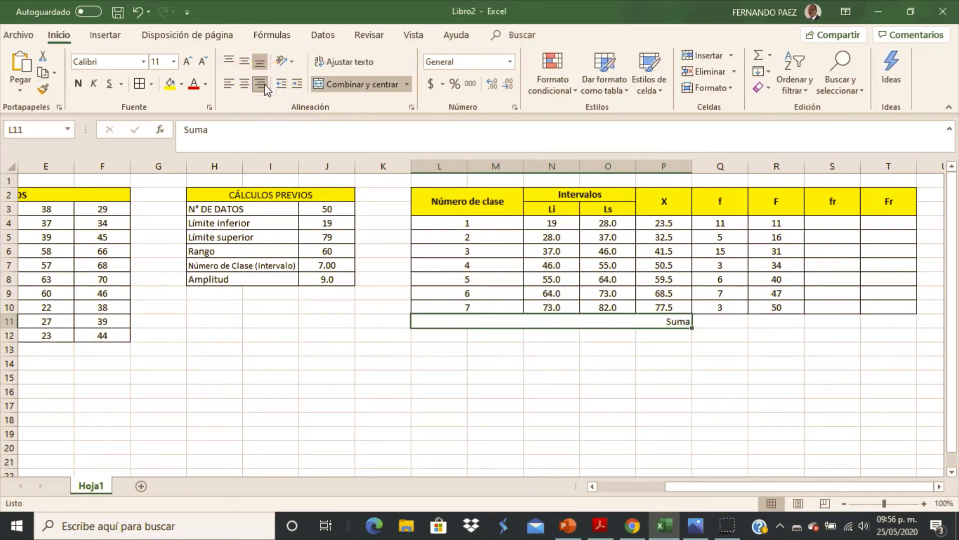
click(722, 323)
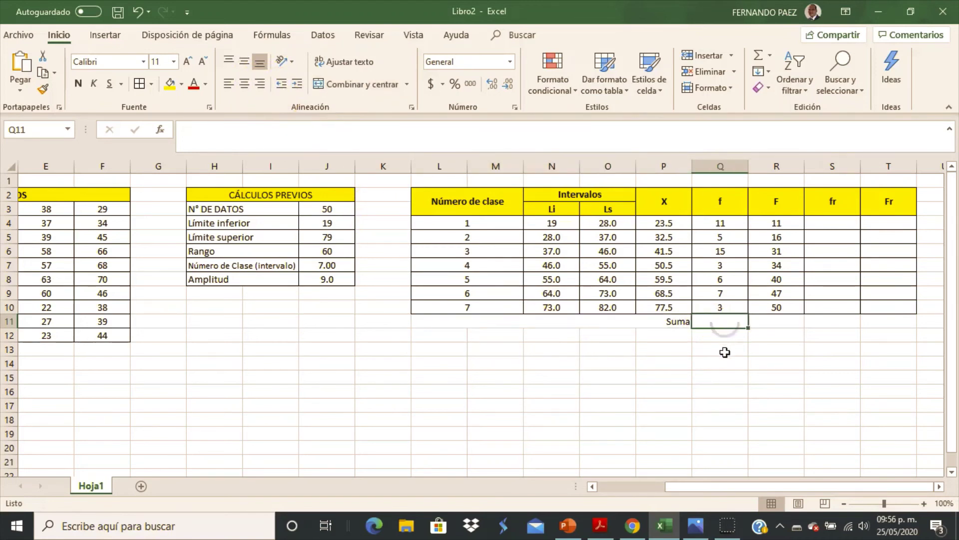
text(=suma)
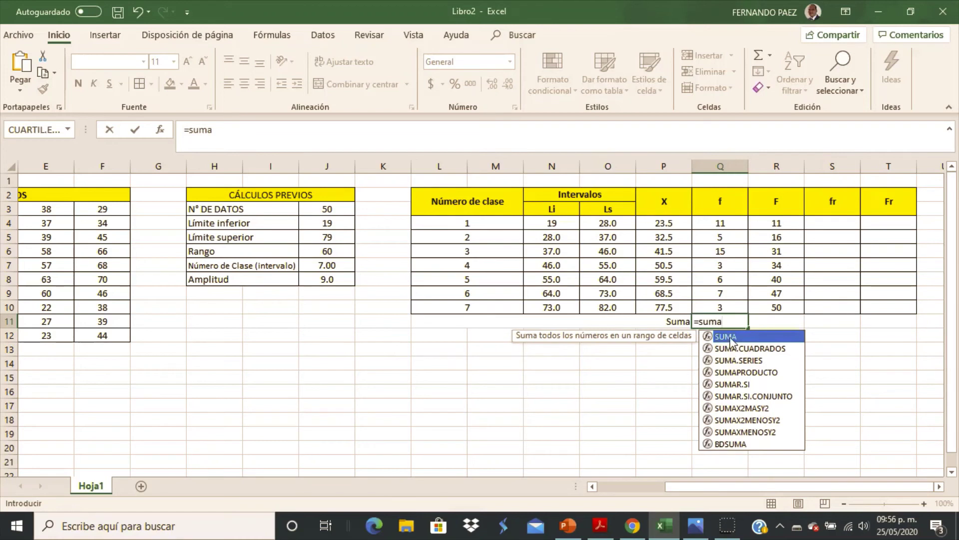
double_click(730, 341)
click(735, 224)
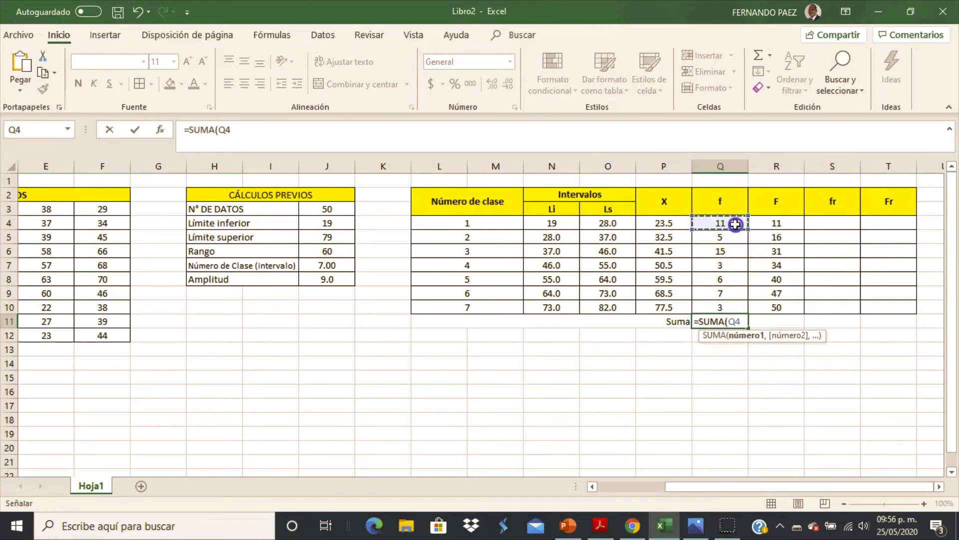
drag(735, 224, 741, 306)
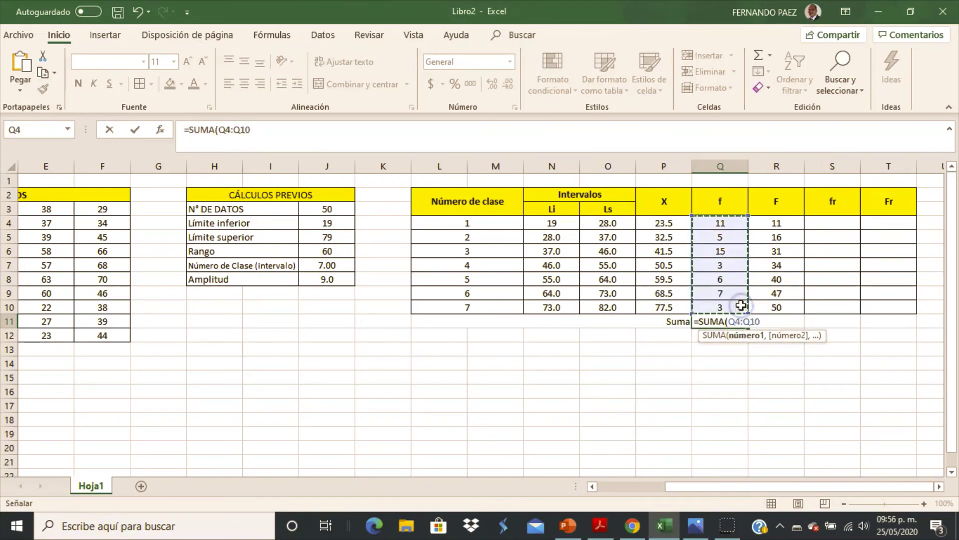
text())
key(Return)
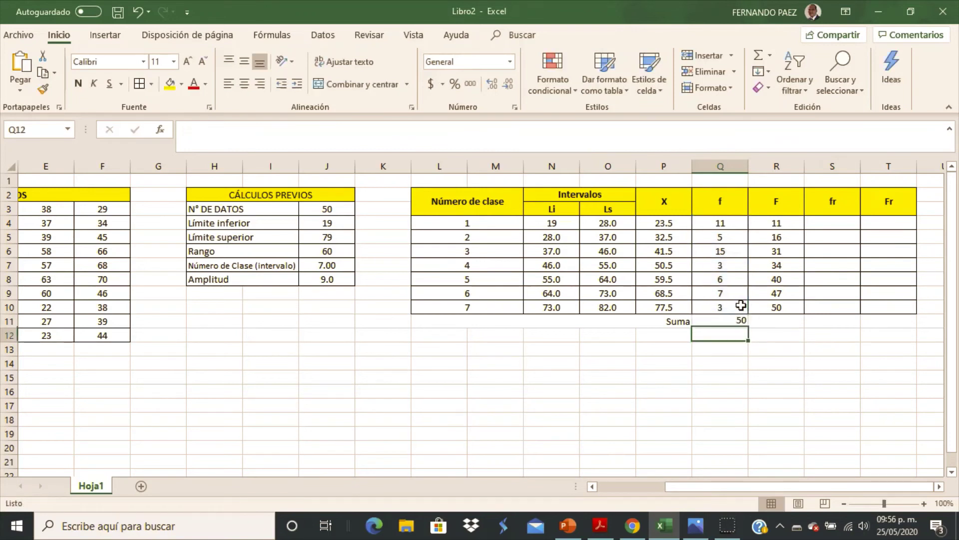
click(697, 320)
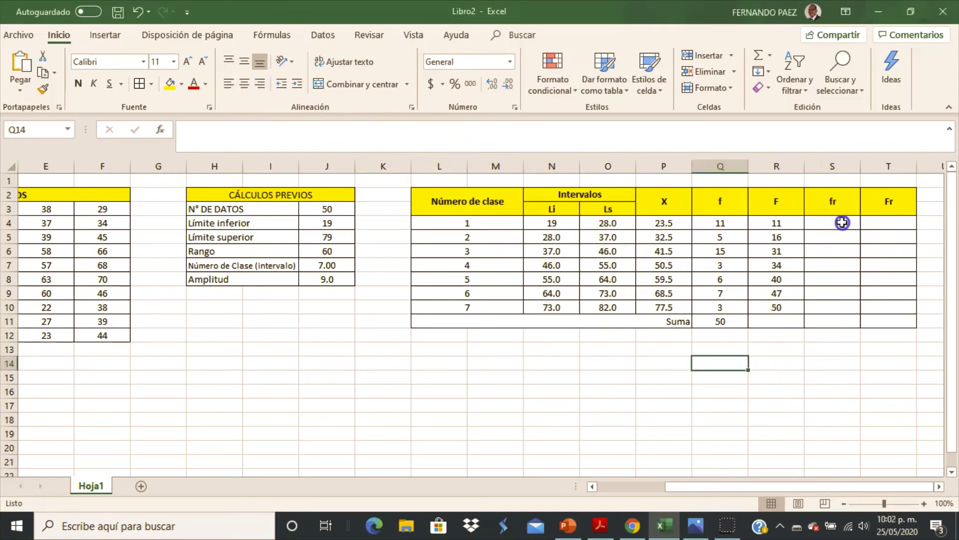
- Calculate the first relative frequency fr in S4 with =Q4/Q11
click(842, 223)
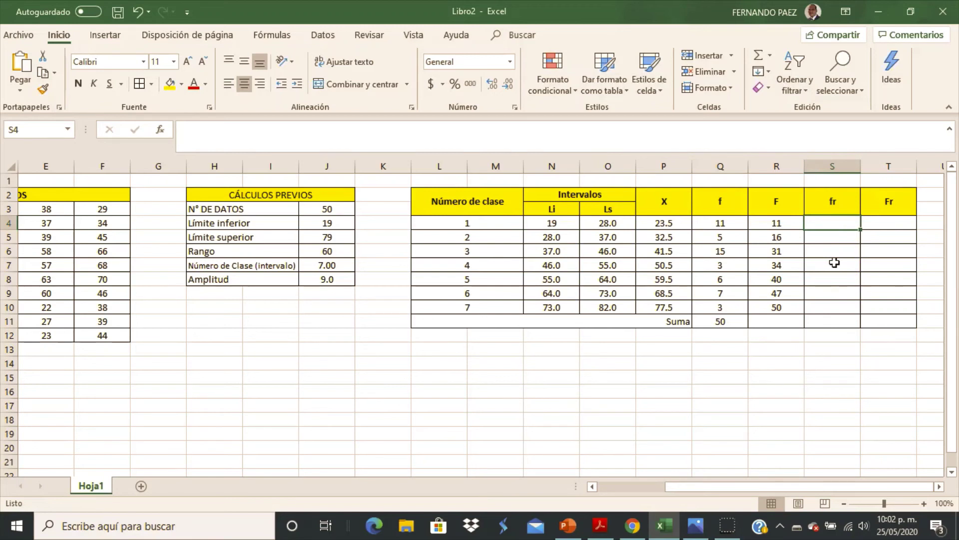
click(832, 220)
text(=)
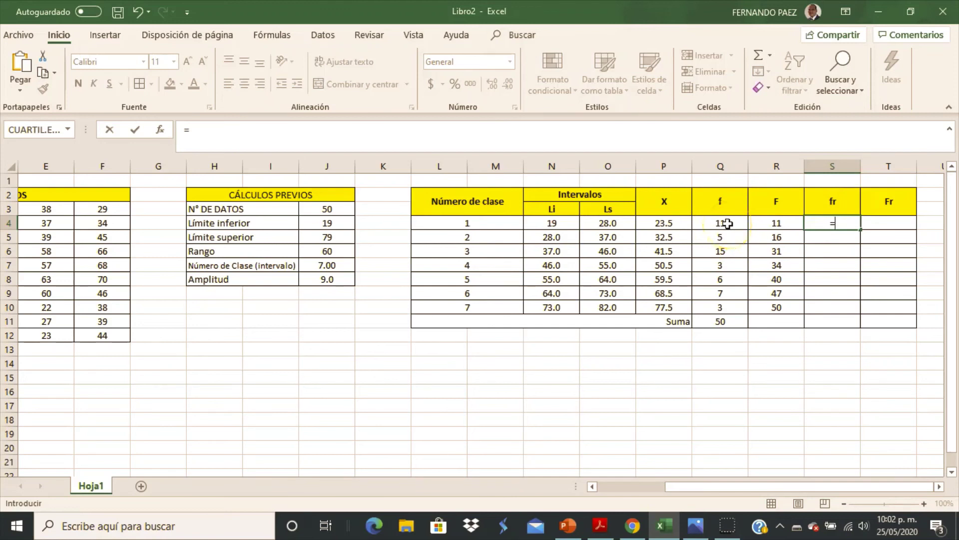
click(727, 223)
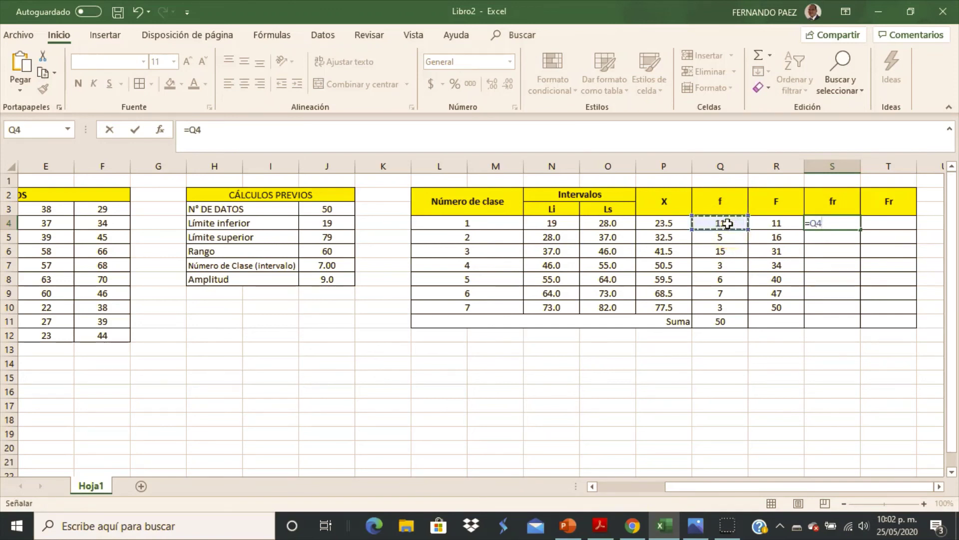
text(/)
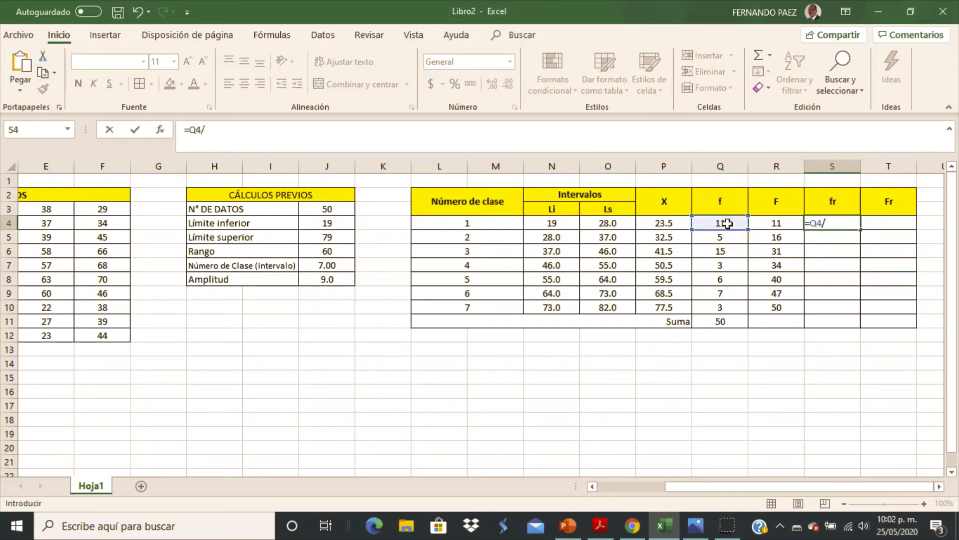
click(723, 321)
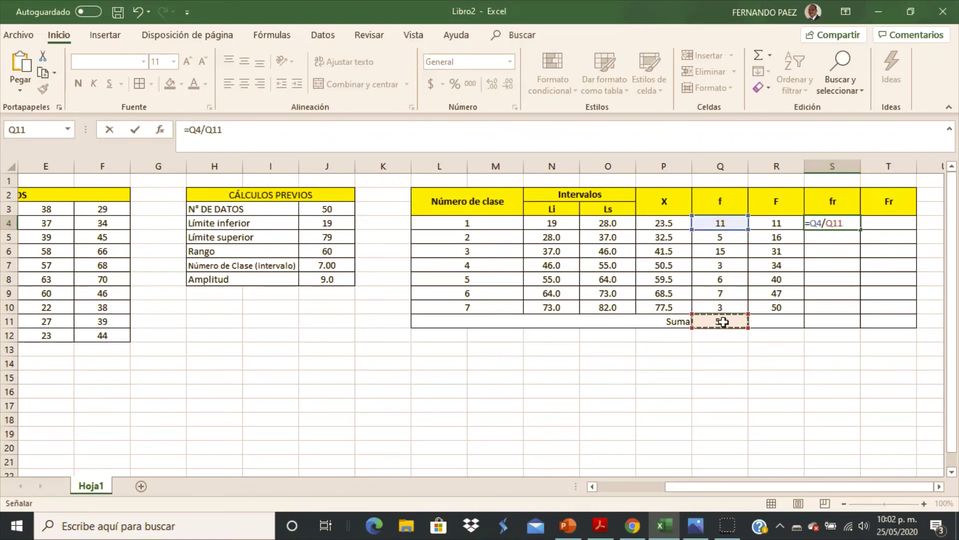
key(Return)
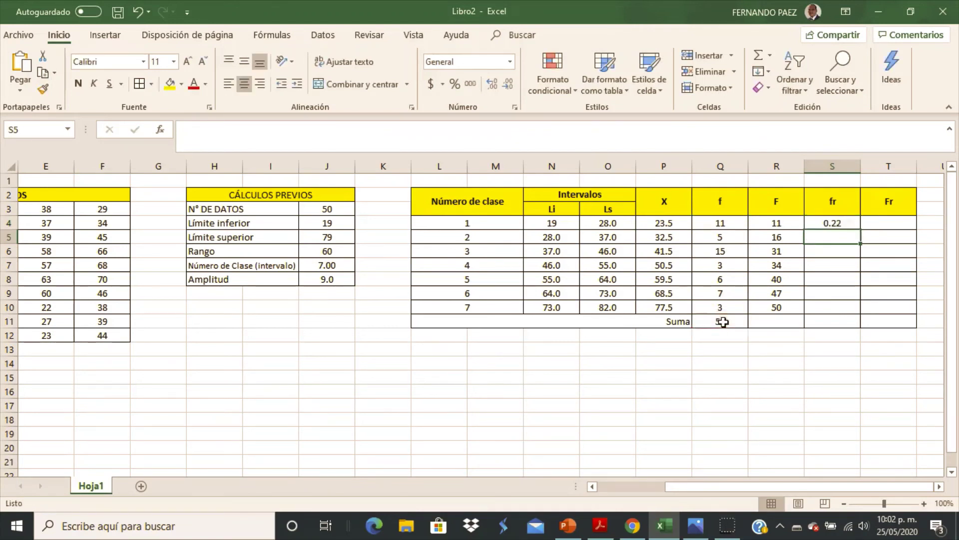
- Try to fill the relative frequency formula from S4 down to S10 and undo the fill
click(832, 223)
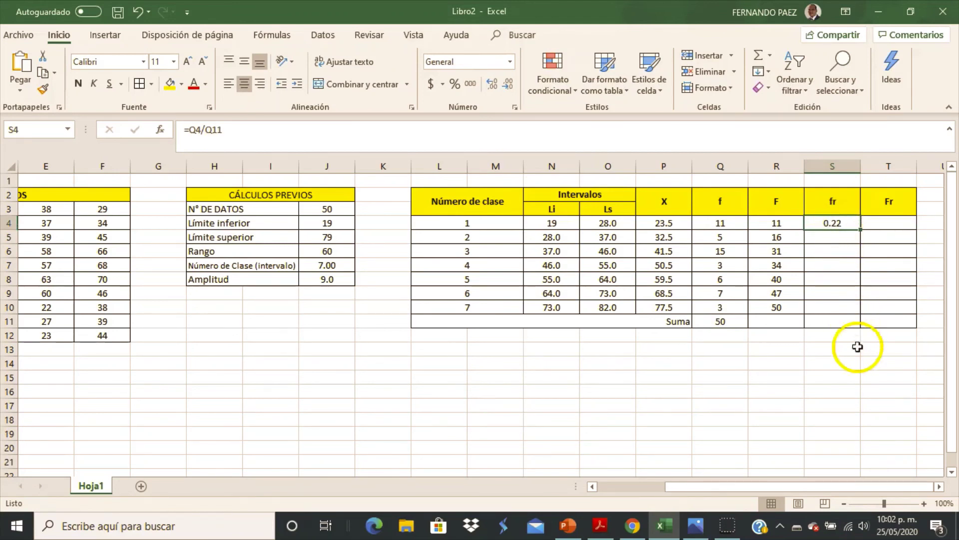
drag(861, 231, 860, 310)
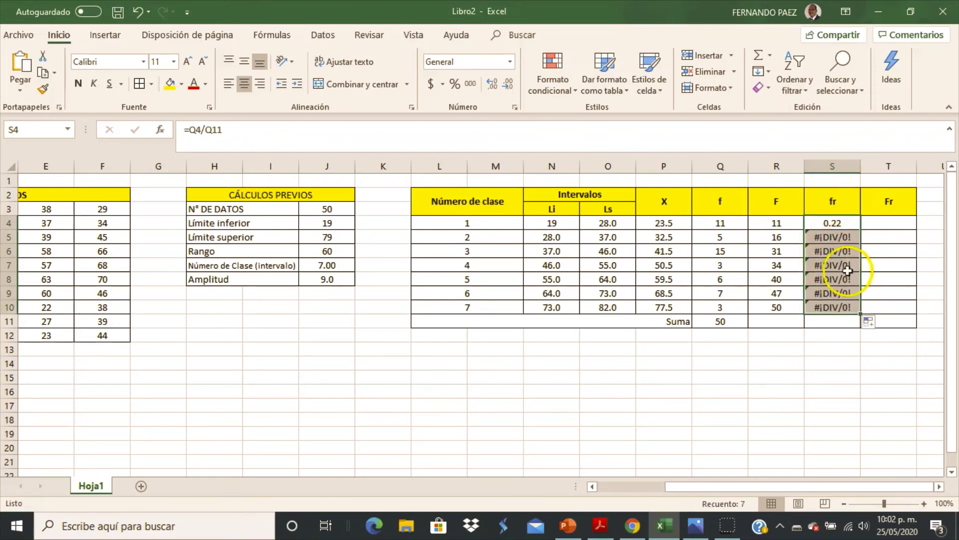
click(138, 12)
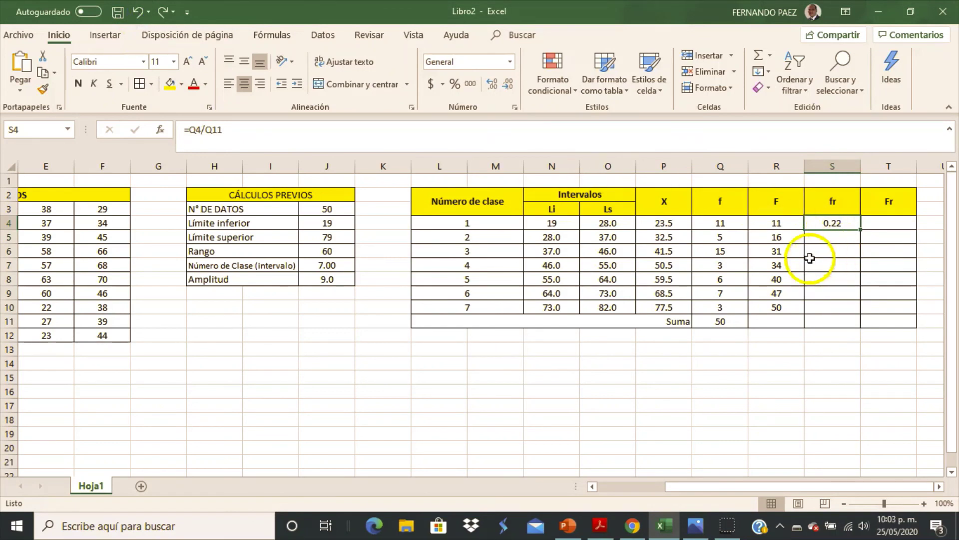
- Make the total an absolute reference in S4 with =Q4/$Q$11 and fill the formula down to S10
click(209, 130)
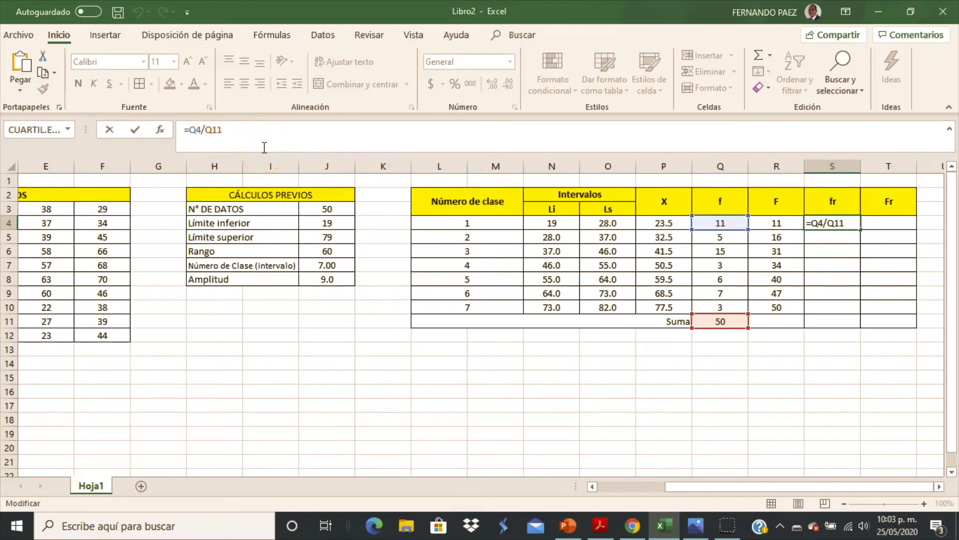
text($)
click(216, 131)
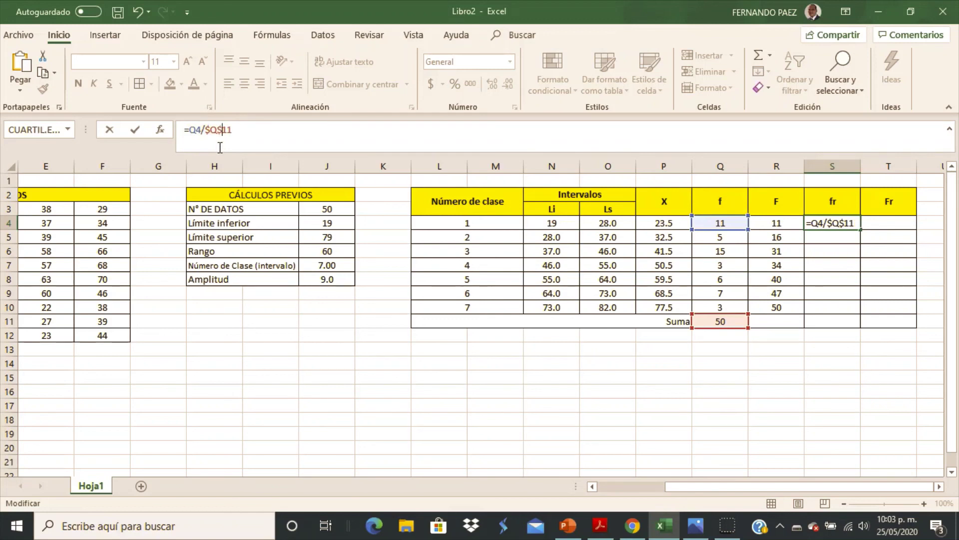
text($)
key(Return)
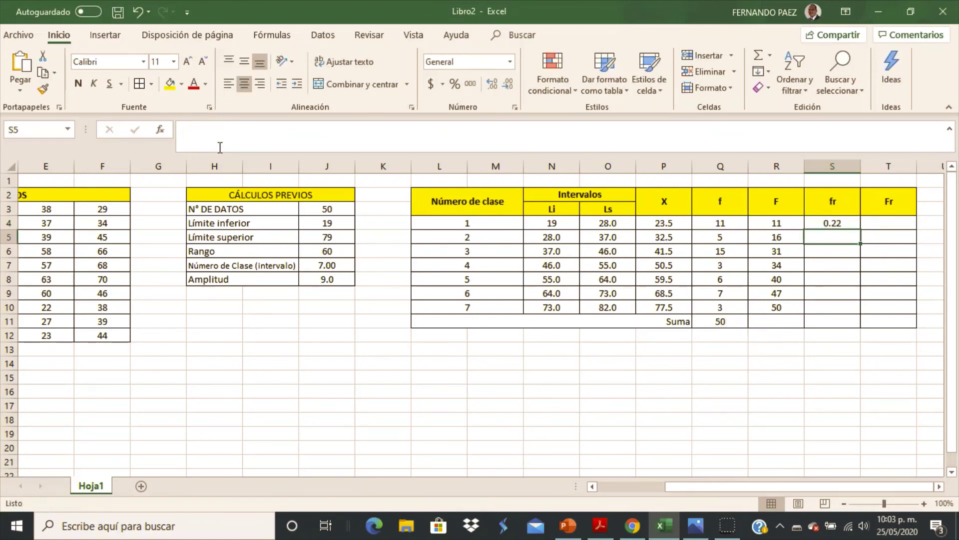
click(855, 222)
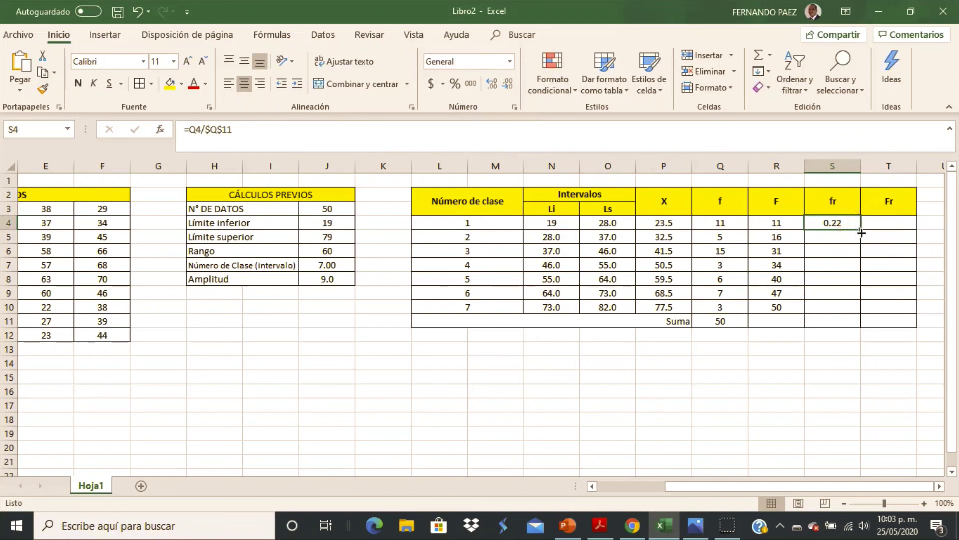
drag(859, 229, 857, 311)
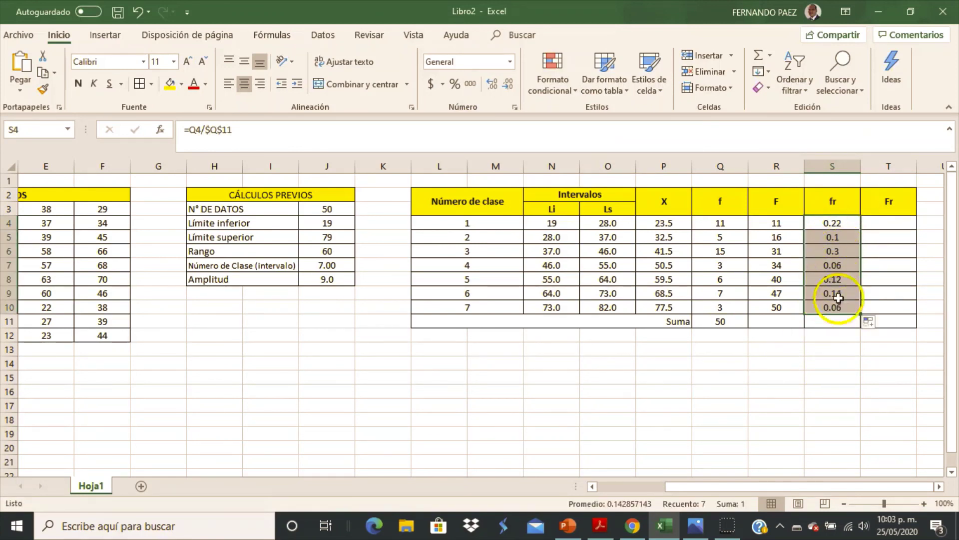
- Total the fr column in S11 with a SUMA formula over S4:S10
click(845, 322)
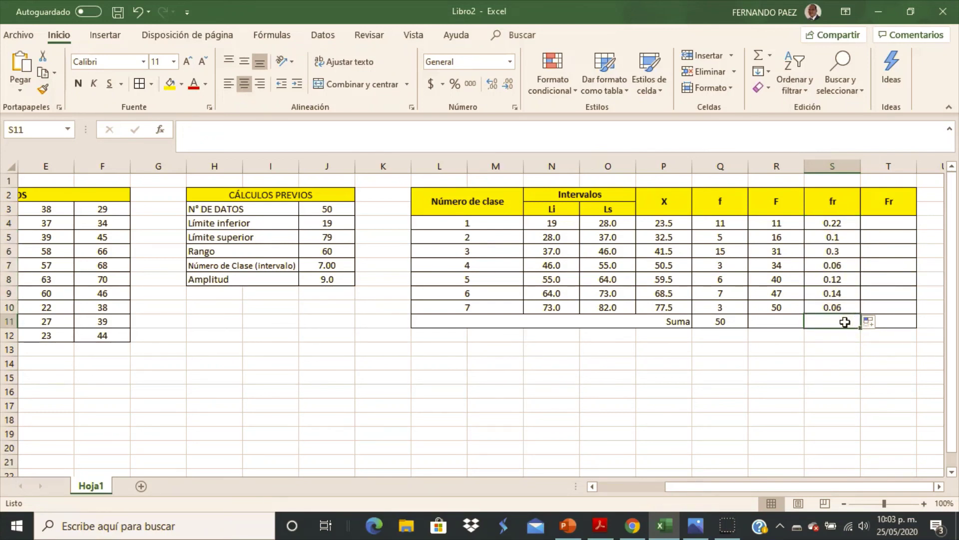
text(=suma)
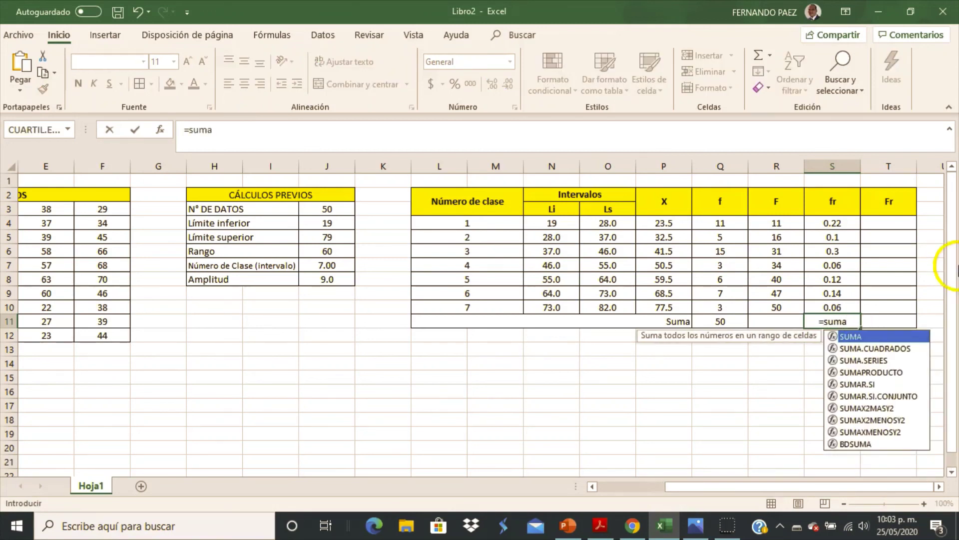
double_click(852, 336)
drag(833, 223, 843, 305)
key(Return)
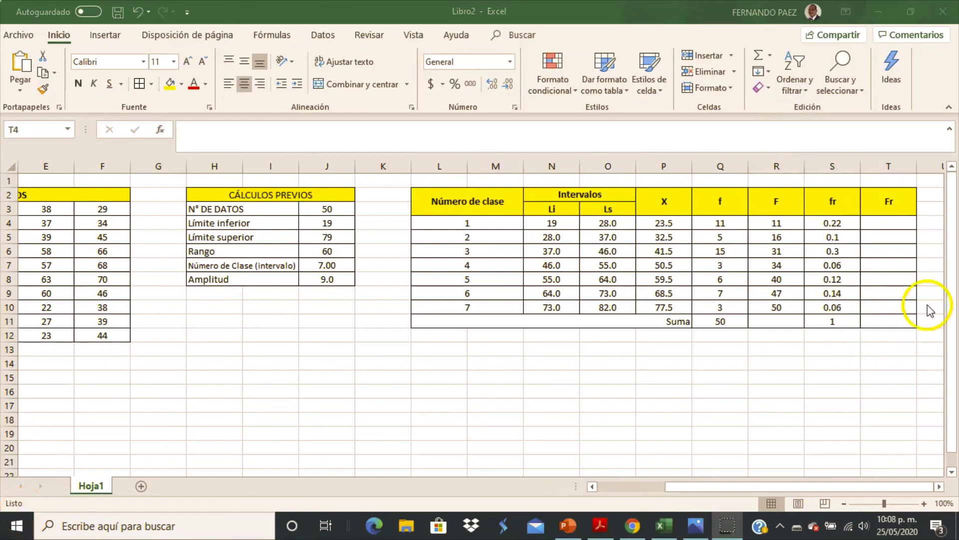
- Start the cumulative relative frequency column Fr by entering =S4 in T4
click(883, 223)
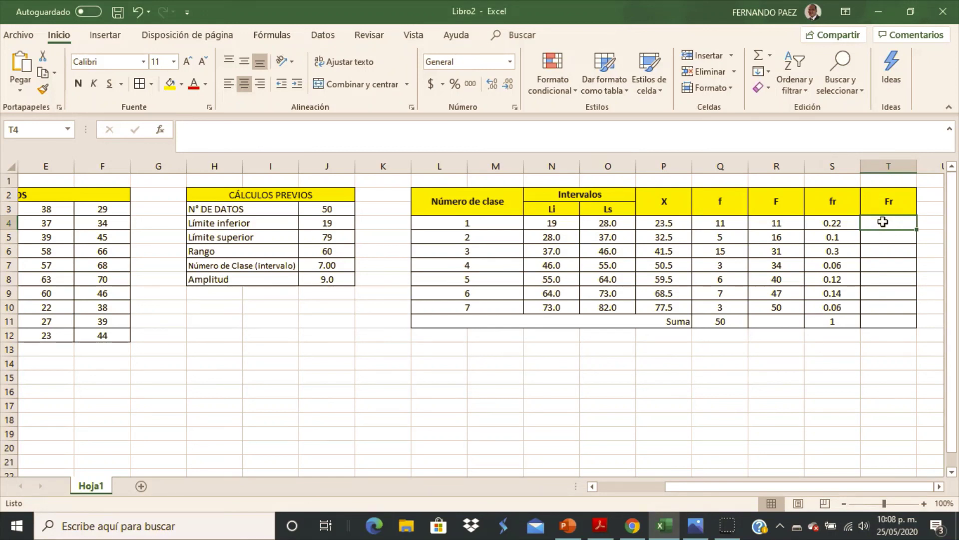
text(=)
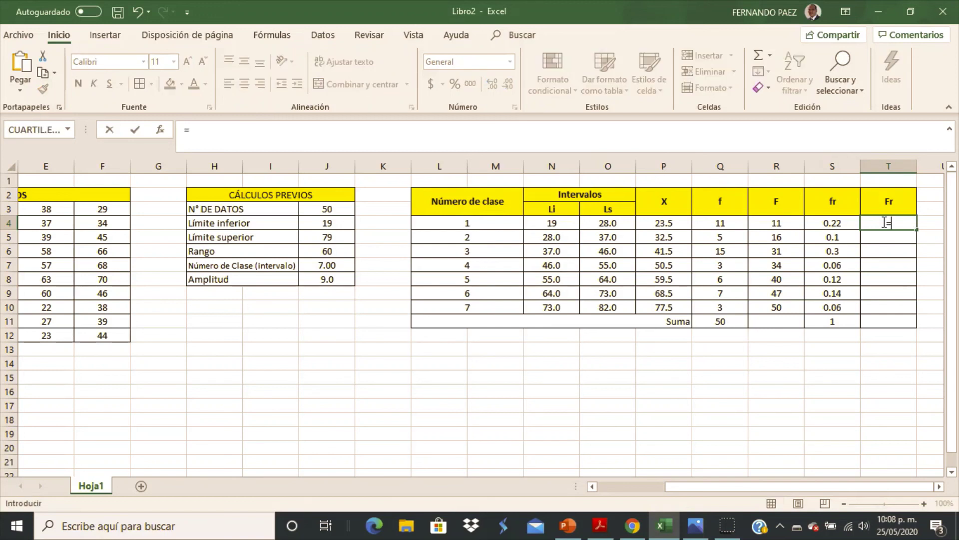
click(832, 223)
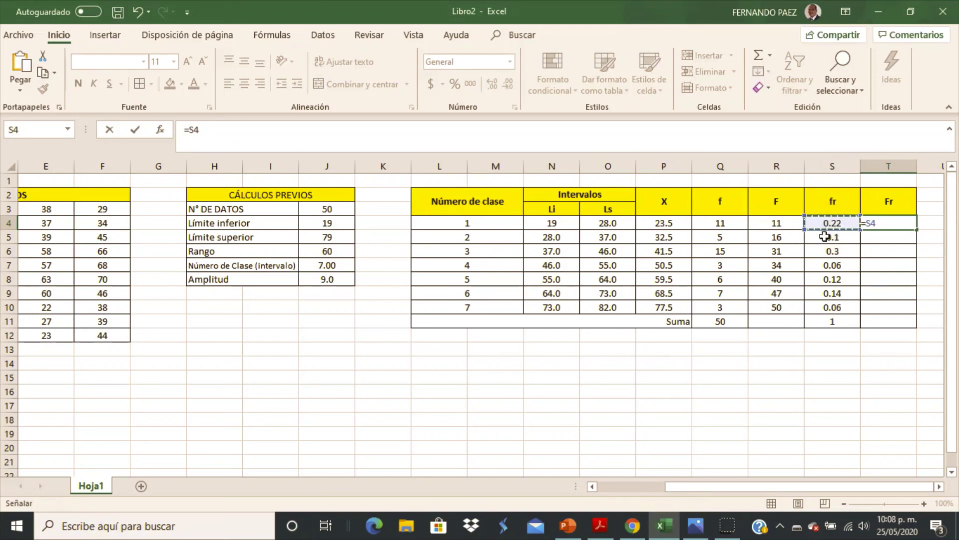
key(Return)
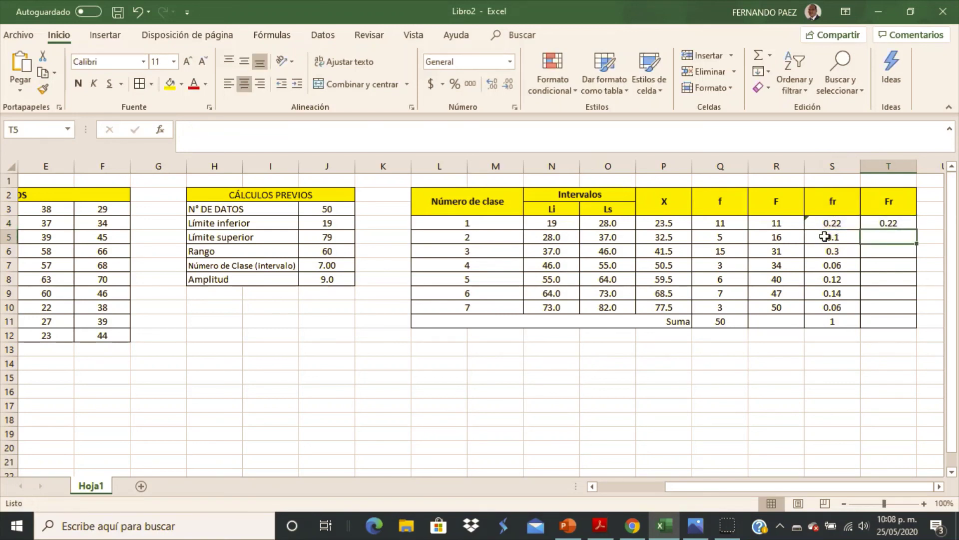
- Calculate the second cumulative relative frequency in T5 with =T4+S5 and fill the formula down to T10
text(=)
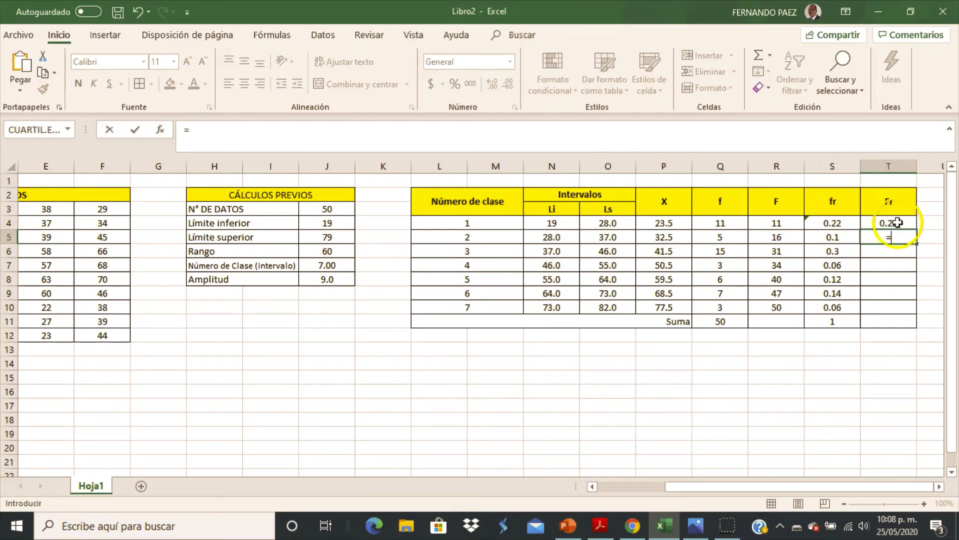
click(898, 223)
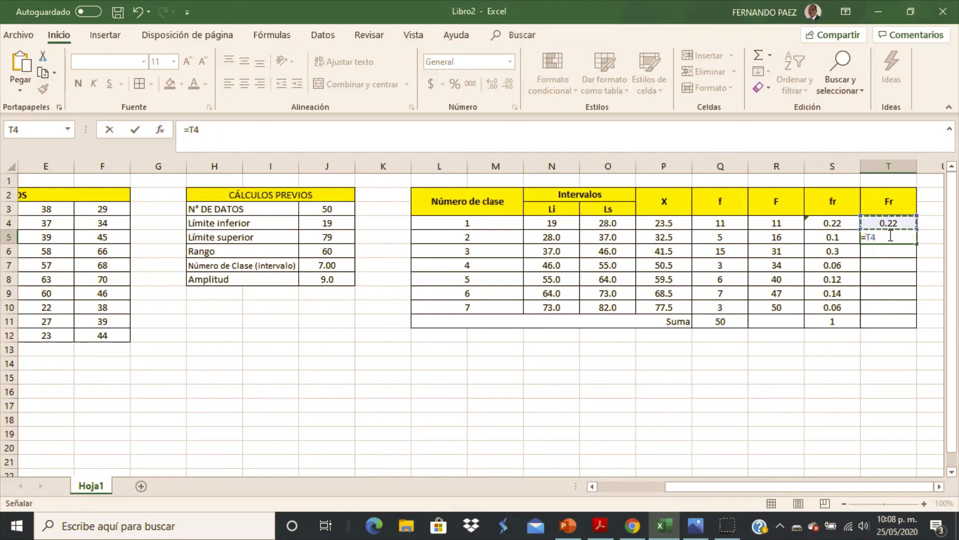
text(+)
click(832, 237)
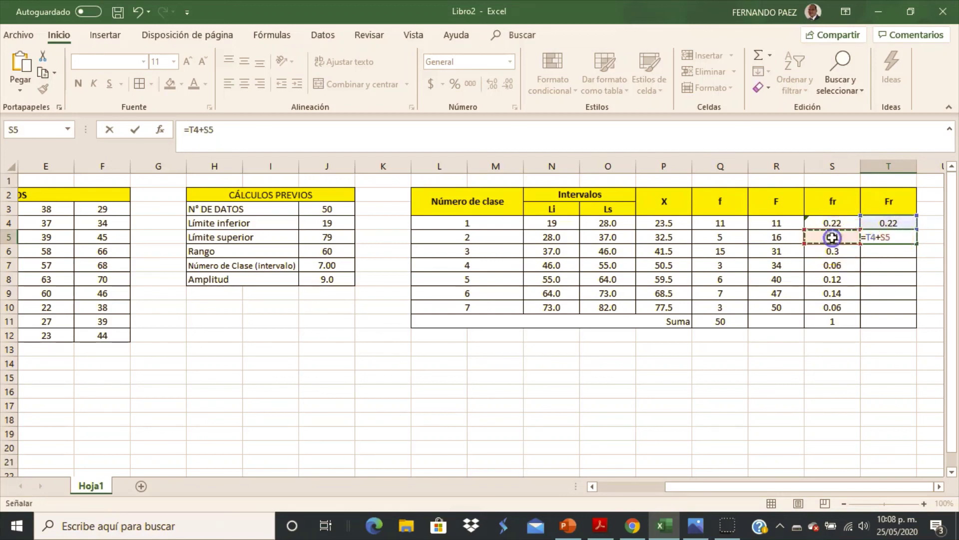
key(Return)
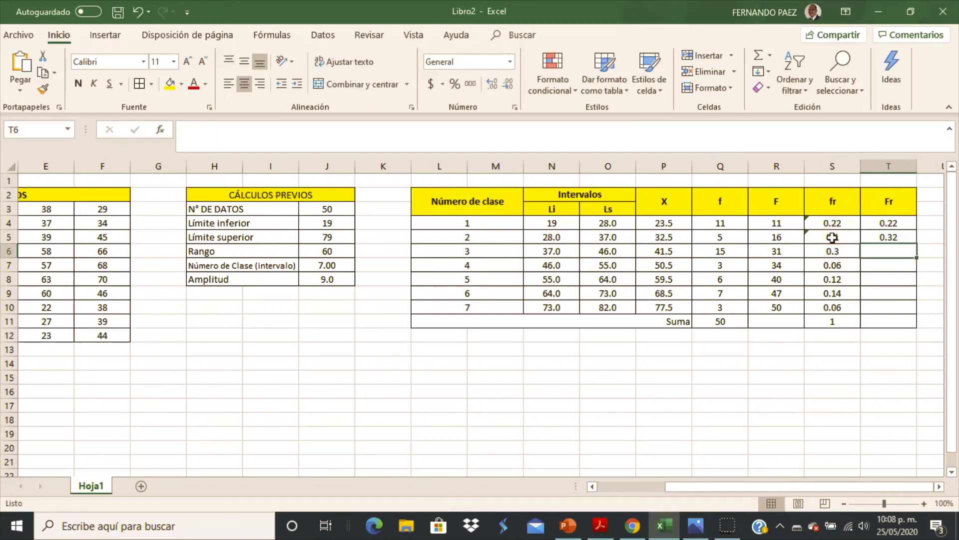
click(900, 237)
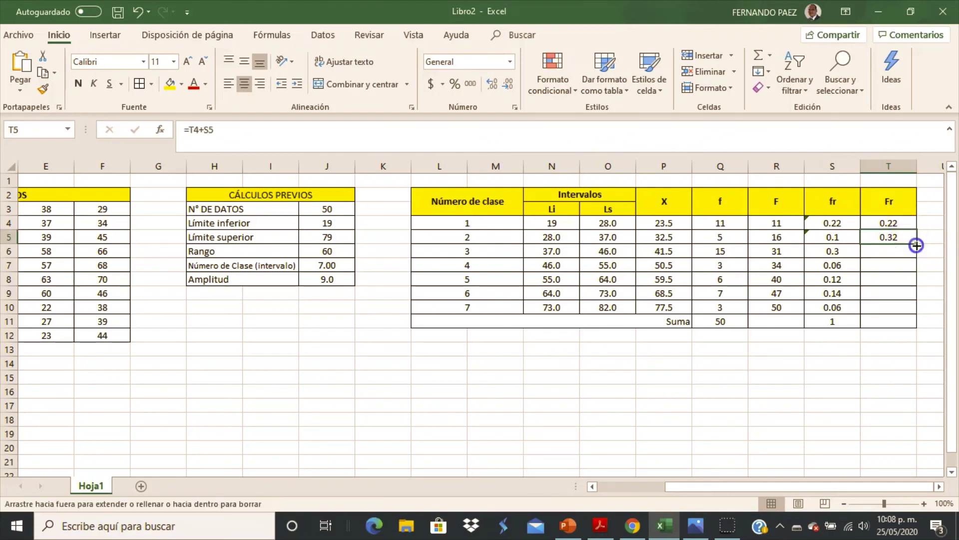
drag(917, 245, 916, 313)
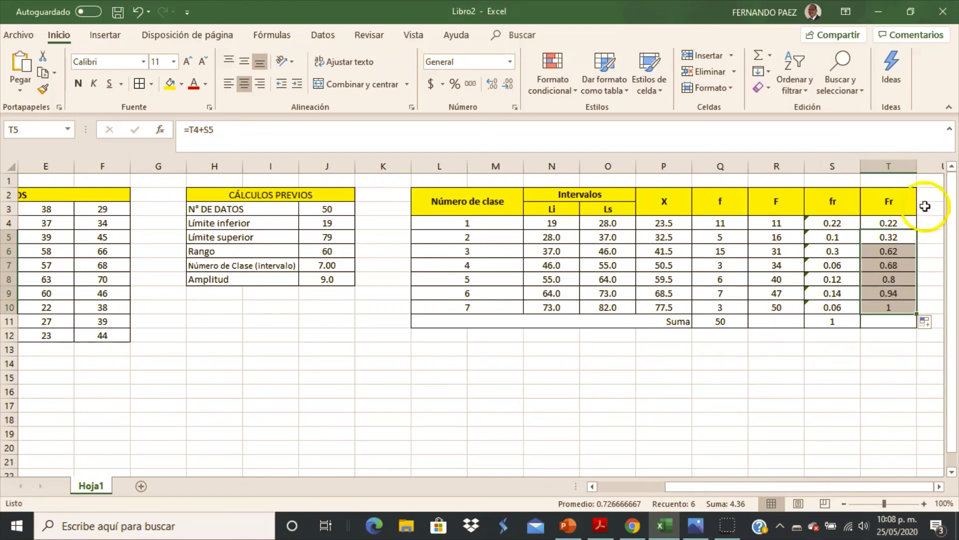
click(785, 422)
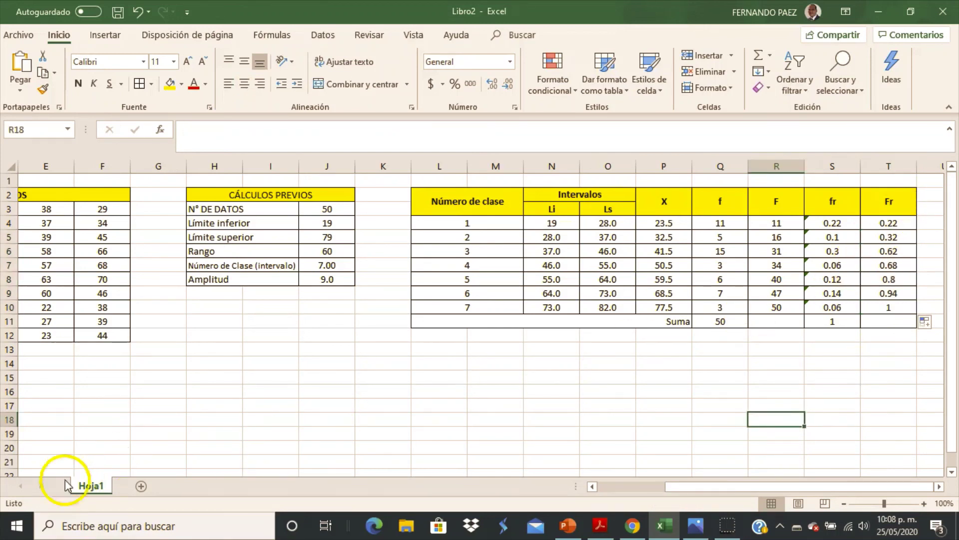